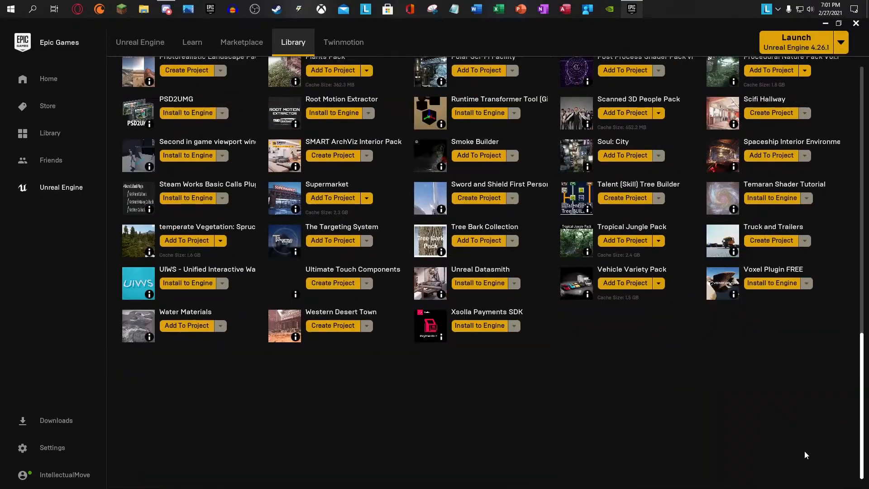
- Try adding a slot for another Unreal Engine version under the Library's engine versions
{"action": "left_click_drag", "start_coordinate": [861, 353], "coordinate": [861, 129]}
{"action": "left_click_drag", "start_coordinate": [861, 182], "coordinate": [844, 52]}
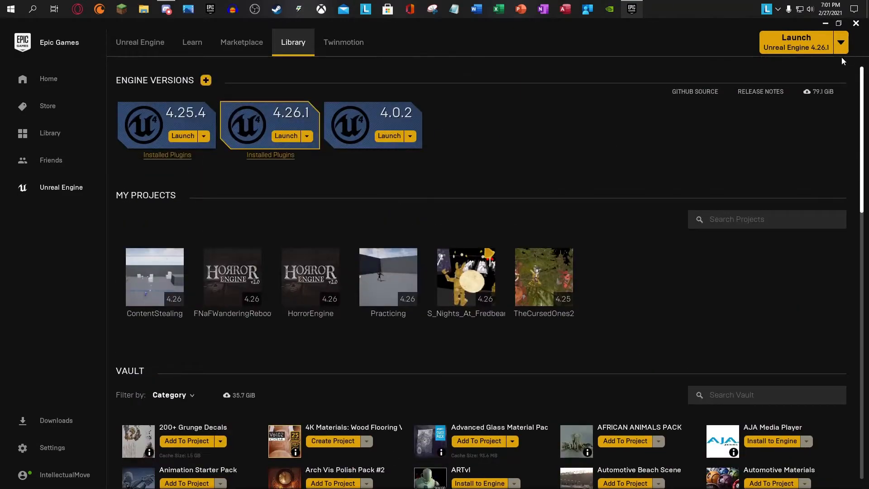
{"action": "left_click", "coordinate": [207, 82]}
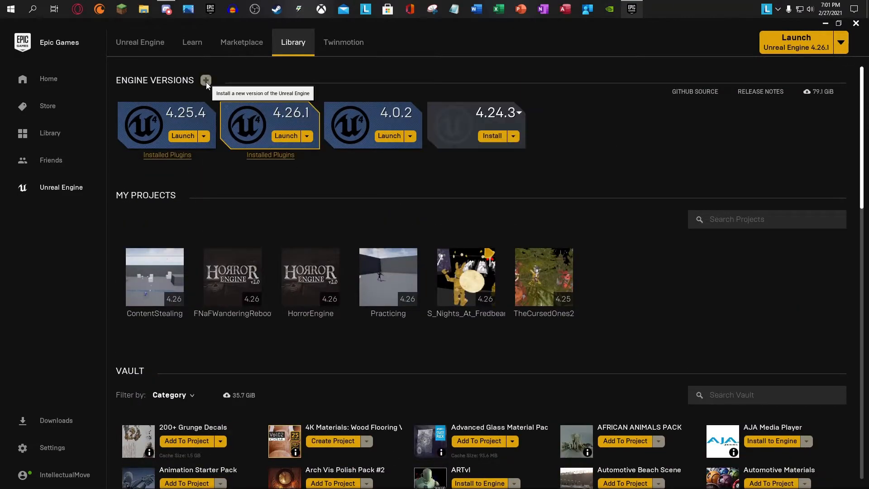
{"action": "left_click", "coordinate": [436, 110]}
{"action": "left_click", "coordinate": [288, 135]}
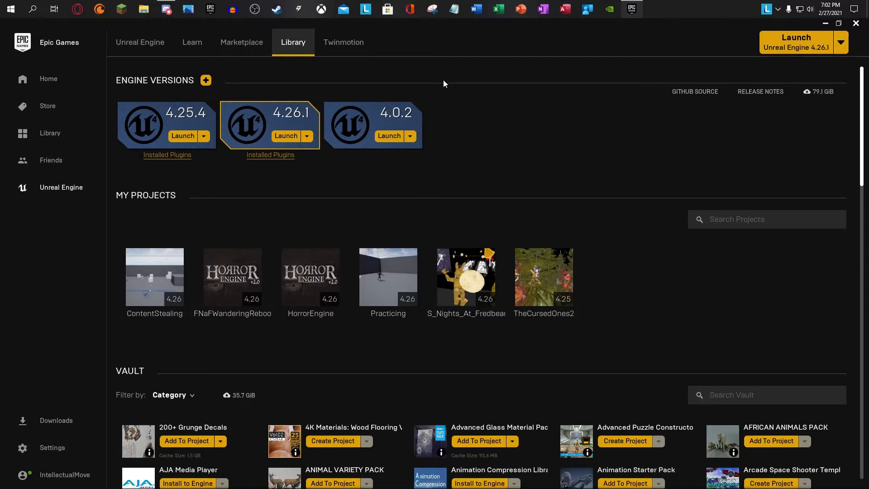
- Open the HorrorEngine project from the Library and put the launcher window away
{"action": "right_click", "coordinate": [297, 275]}
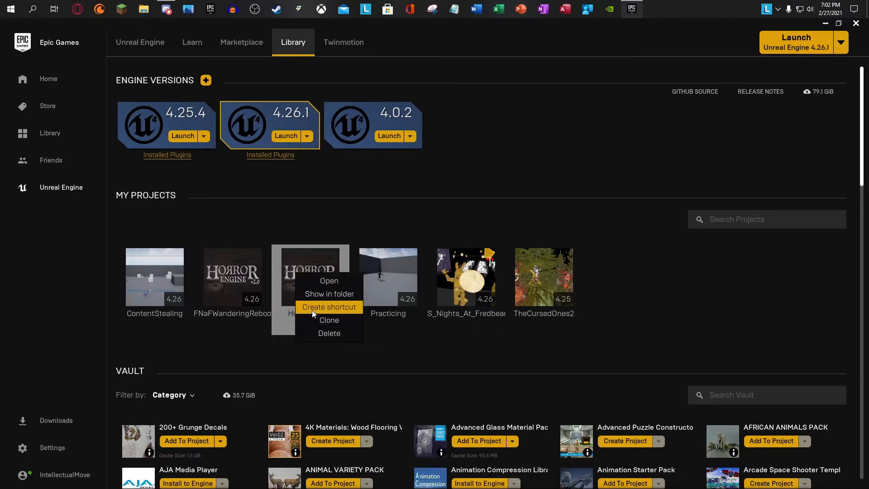
{"action": "left_click", "coordinate": [247, 365]}
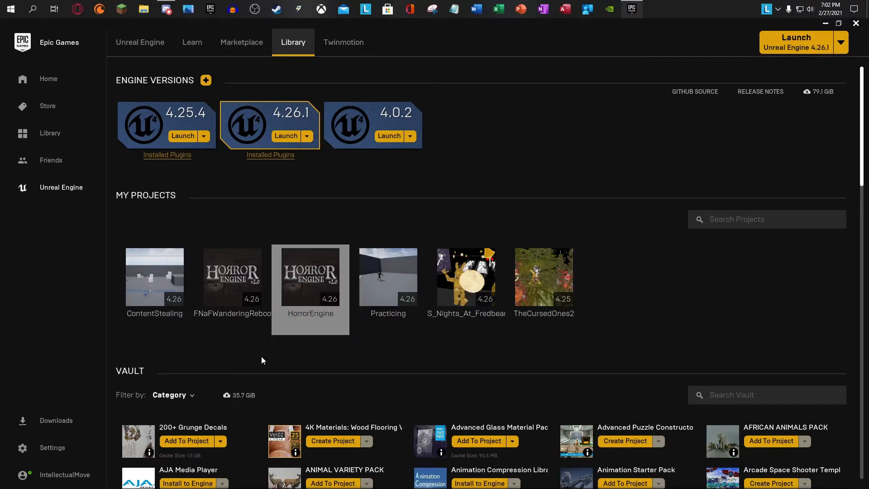
{"action": "left_click", "coordinate": [855, 23]}
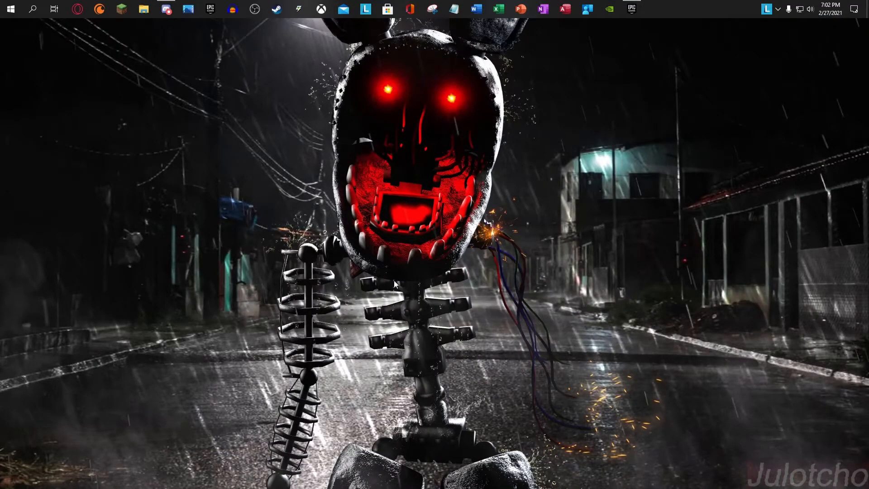
{"action": "right_click", "coordinate": [365, 205]}
{"action": "mouse_move", "coordinate": [403, 212]}
{"action": "left_click", "coordinate": [509, 268]}
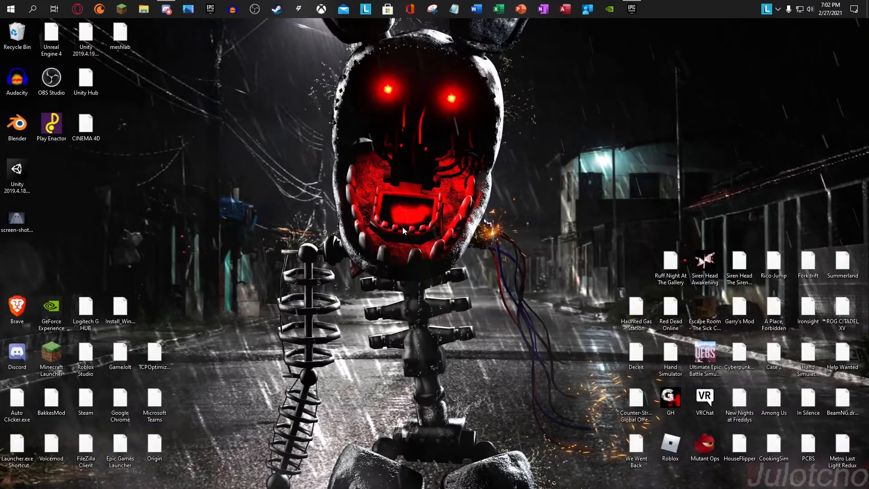
{"action": "right_click", "coordinate": [402, 227]}
{"action": "mouse_move", "coordinate": [474, 232]}
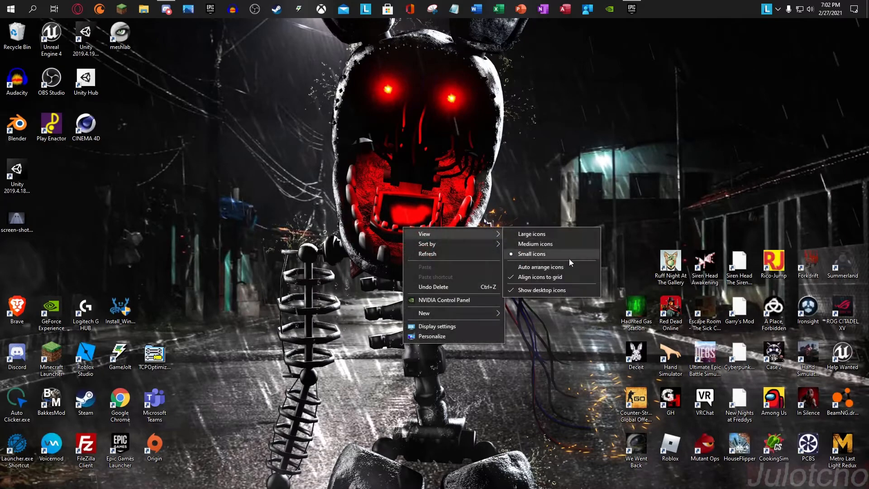
{"action": "left_click", "coordinate": [561, 290]}
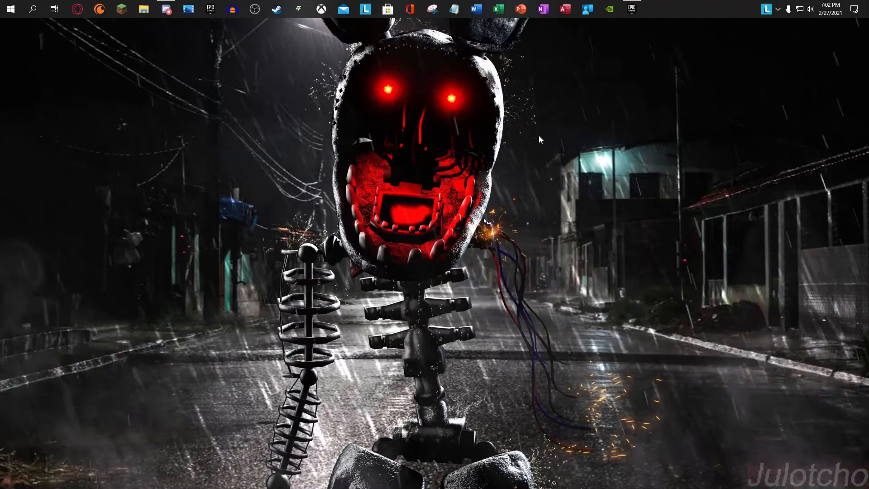
{"action": "left_click", "coordinate": [631, 8]}
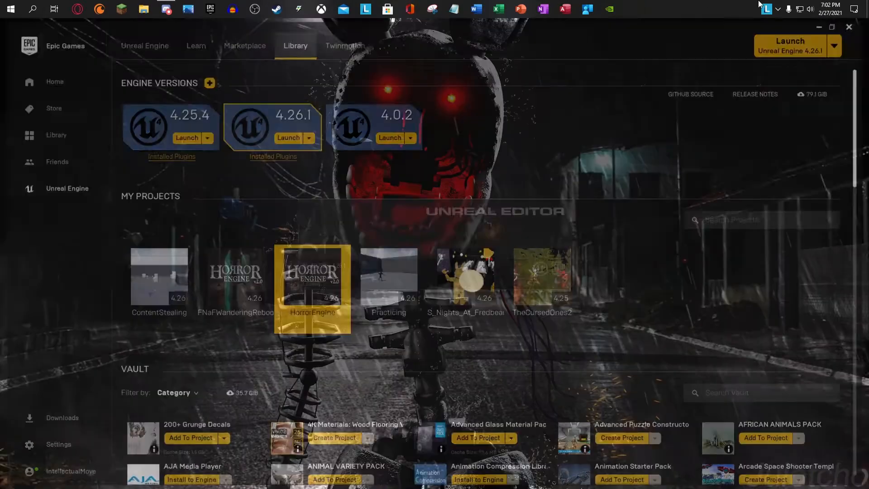
{"action": "right_click", "coordinate": [711, 4]}
{"action": "left_click", "coordinate": [597, 138]}
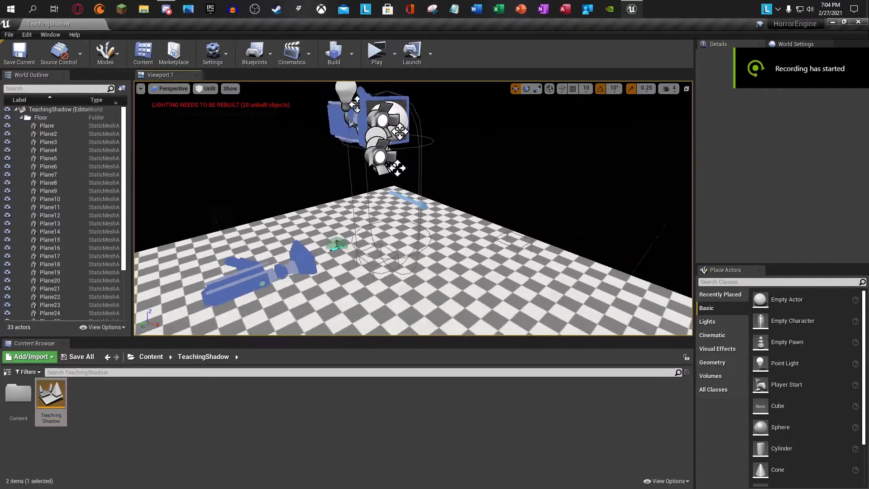
- Play-test the TeachingShadow level, move the character around the checkered floor and the Lefty figure, and stop the preview
{"action": "right_click_drag", "start_coordinate": [413, 208], "coordinate": [443, 204]}
{"action": "left_click", "coordinate": [378, 58]}
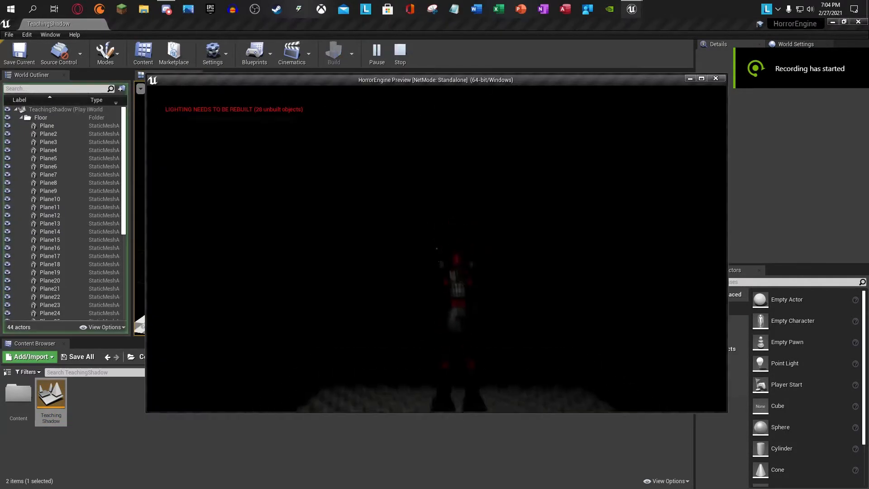
{"action": "key", "text": "w"}
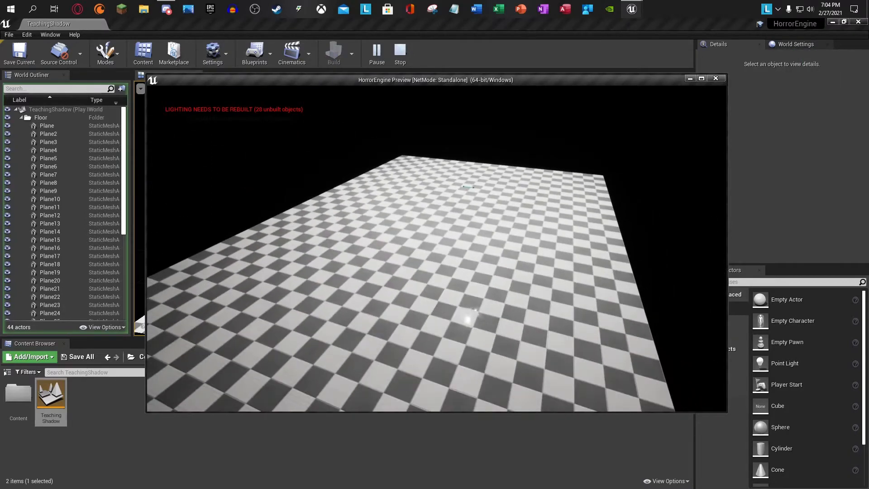
{"action": "key", "text": "s"}
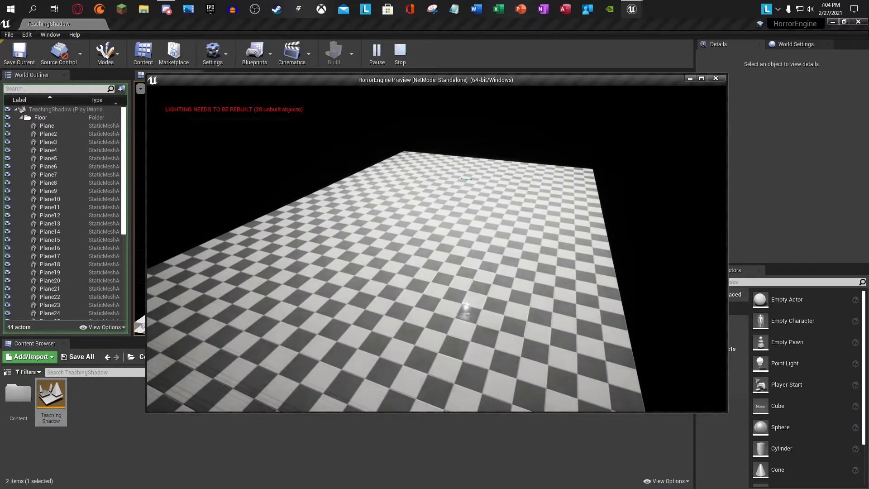
{"action": "key", "text": "w"}
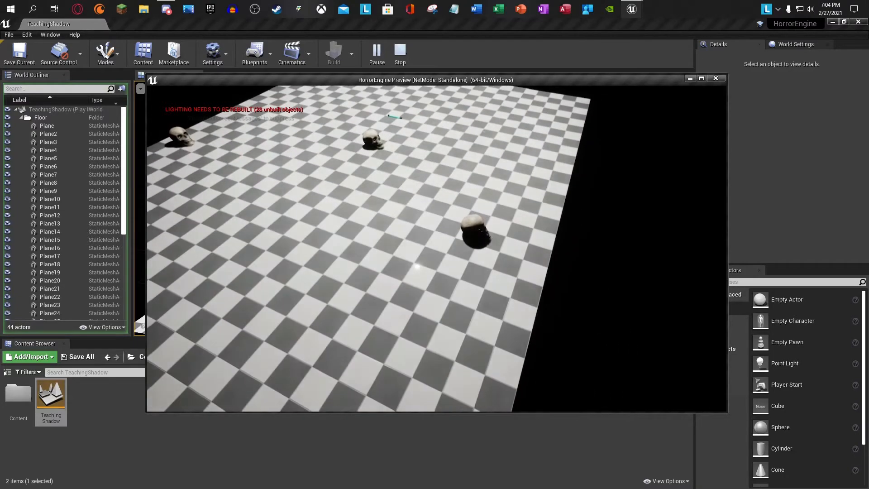
{"action": "key", "text": "w"}
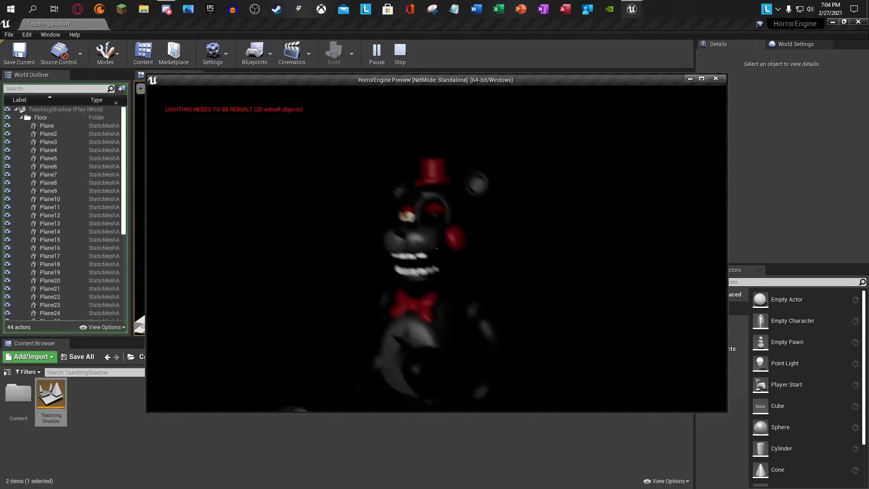
{"action": "key", "text": "w"}
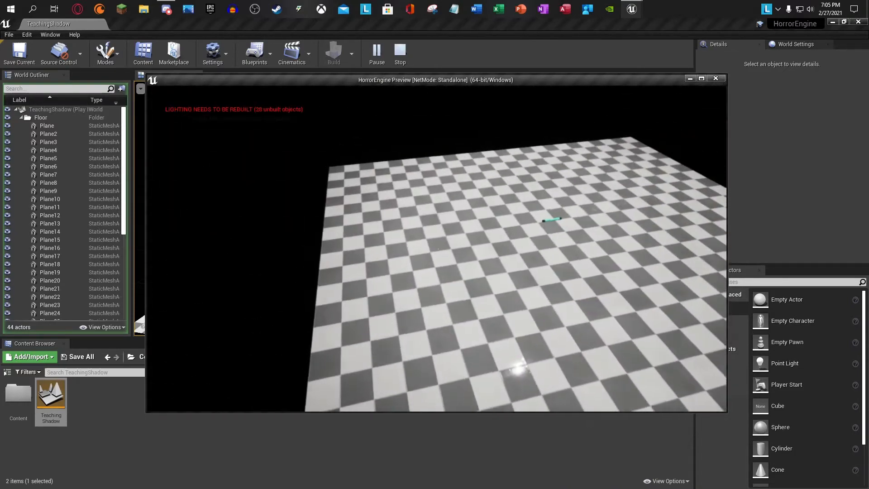
{"action": "key", "text": "Escape"}
- Move the HorrorEngineCharacter to X 609, Y 400 on the floor and turn on grid snapping
{"action": "mouse_move", "coordinate": [419, 207]}
{"action": "right_mouse_down"}
{"action": "mouse_move", "coordinate": [426, 226]}
{"action": "mouse_move", "coordinate": [381, 220]}
{"action": "mouse_move", "coordinate": [435, 201]}
{"action": "right_mouse_up"}
{"action": "key", "text": "w"}
{"action": "key", "text": "s"}
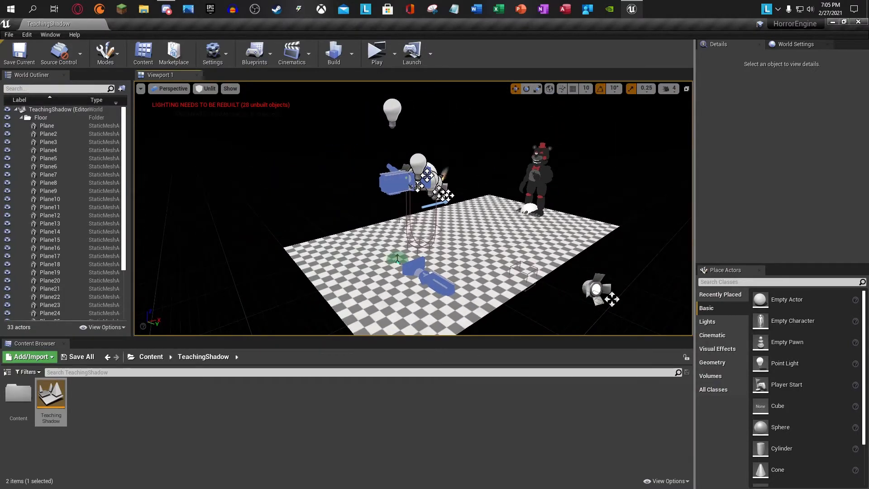
{"action": "left_click", "coordinate": [440, 211]}
{"action": "left_click_drag", "start_coordinate": [441, 211], "coordinate": [384, 218]}
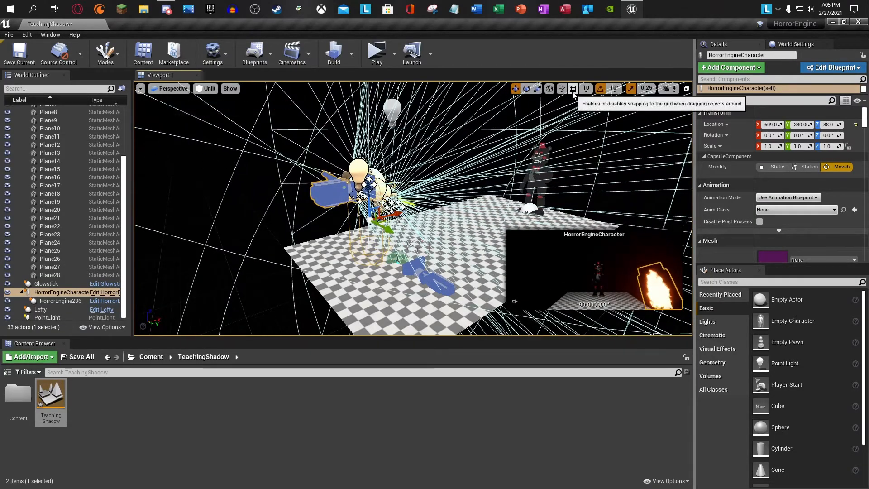
{"action": "left_click", "coordinate": [572, 89]}
{"action": "key", "text": "Escape"}
{"action": "right_click_drag", "start_coordinate": [543, 150], "coordinate": [454, 136]}
{"action": "left_click", "coordinate": [454, 136]}
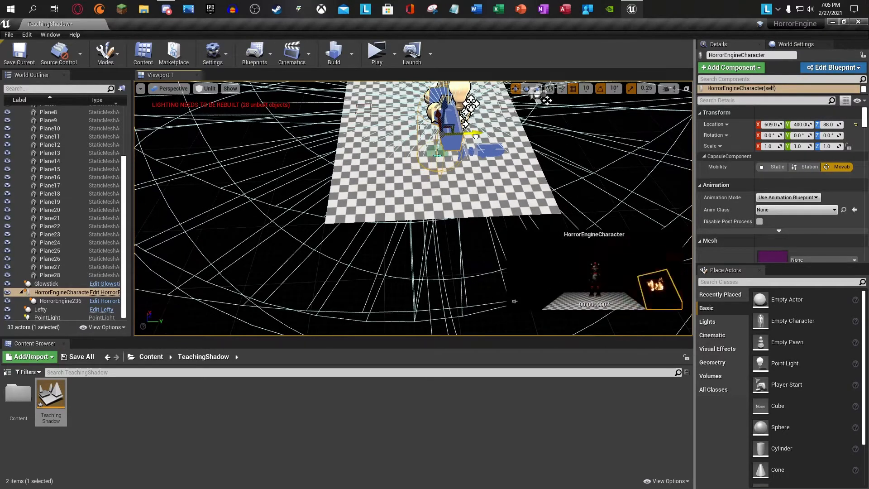
{"action": "key", "text": "Escape"}
- Extend the floor by selecting the four edge planes at X 550 and duplicating that row outward four times to X 150
{"action": "left_click", "coordinate": [368, 200]}
{"action": "left_click", "coordinate": [414, 199], "text": "ctrl"}
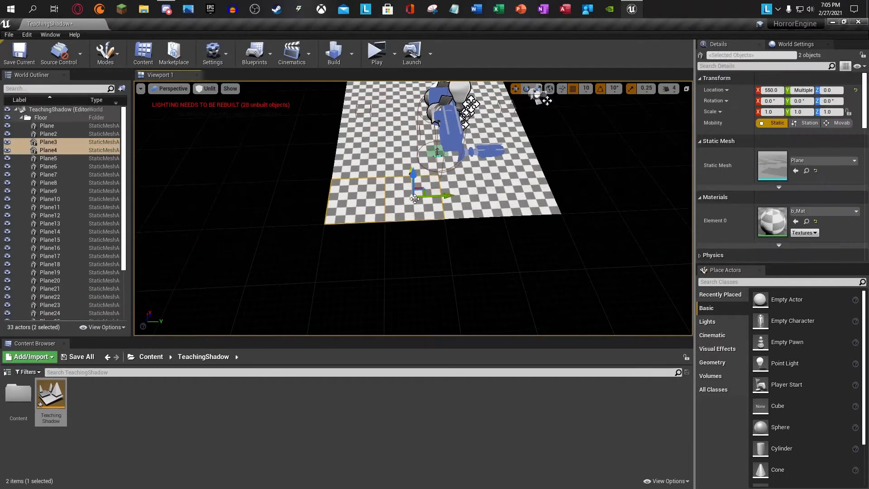
{"action": "left_click", "coordinate": [471, 198], "text": "ctrl"}
{"action": "left_click", "coordinate": [524, 188], "text": "ctrl"}
{"action": "mouse_move", "coordinate": [524, 188]}
{"action": "right_mouse_down"}
{"action": "mouse_move", "coordinate": [466, 195]}
{"action": "mouse_move", "coordinate": [524, 189]}
{"action": "right_mouse_up"}
{"action": "left_click_drag", "start_coordinate": [495, 245], "coordinate": [404, 205], "text": "alt"}
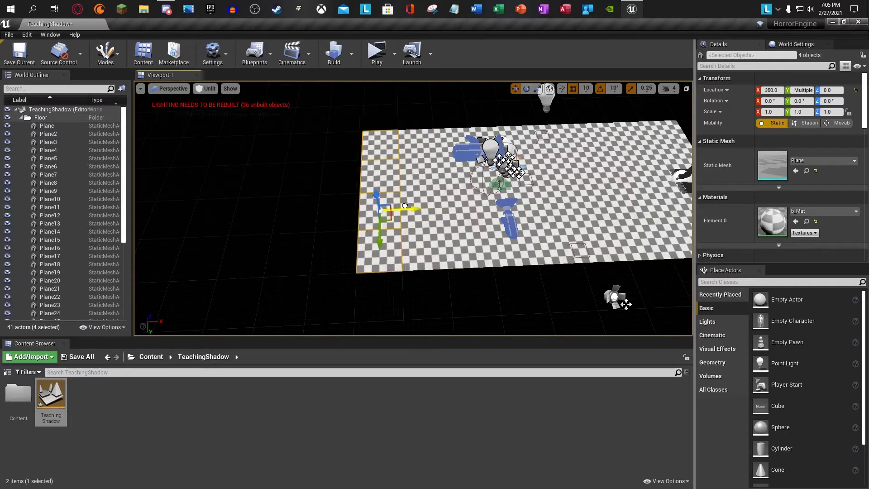
{"action": "right_click_drag", "start_coordinate": [411, 211], "coordinate": [387, 214]}
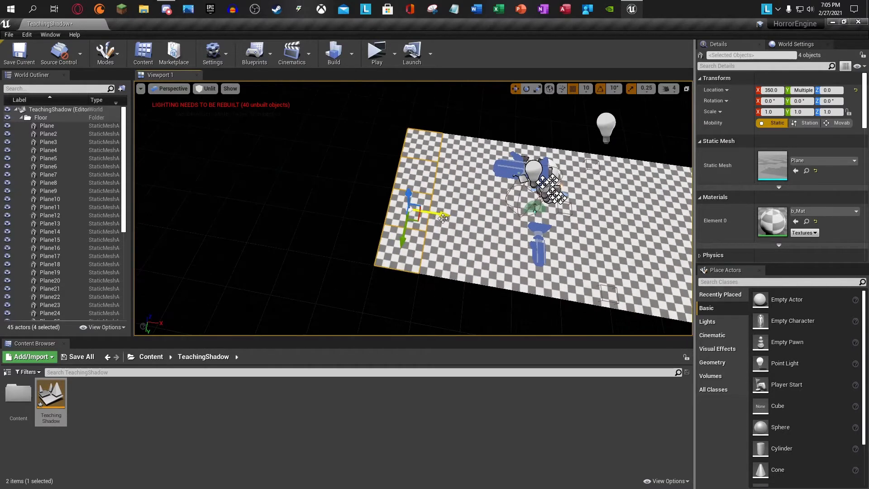
{"action": "left_click_drag", "start_coordinate": [441, 215], "coordinate": [359, 202]}
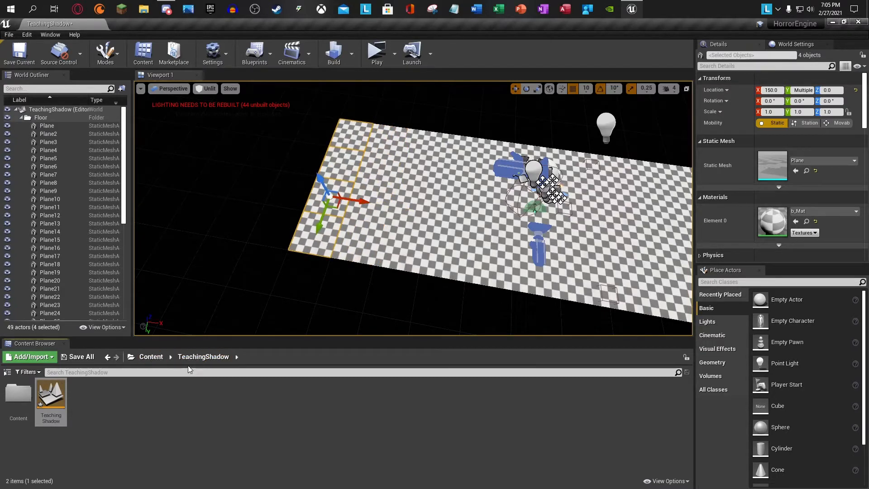
- Examine the Lefty model's assets inside TeachingShadow's Content and Models folders, and return to the Content folder
{"action": "double_click", "coordinate": [18, 393]}
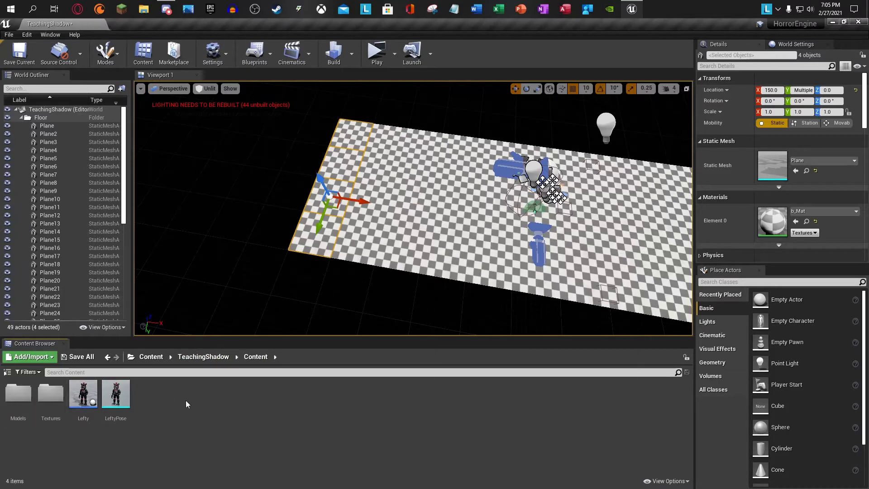
{"action": "right_click", "coordinate": [150, 401]}
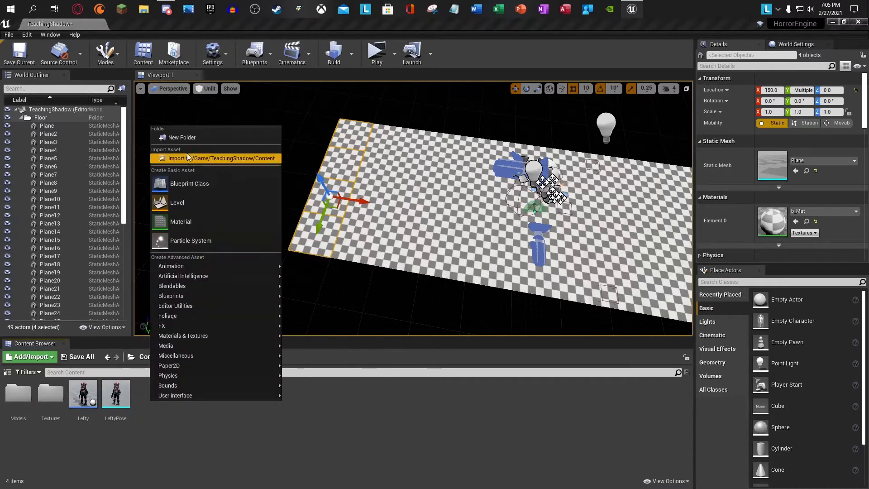
{"action": "left_click", "coordinate": [233, 460]}
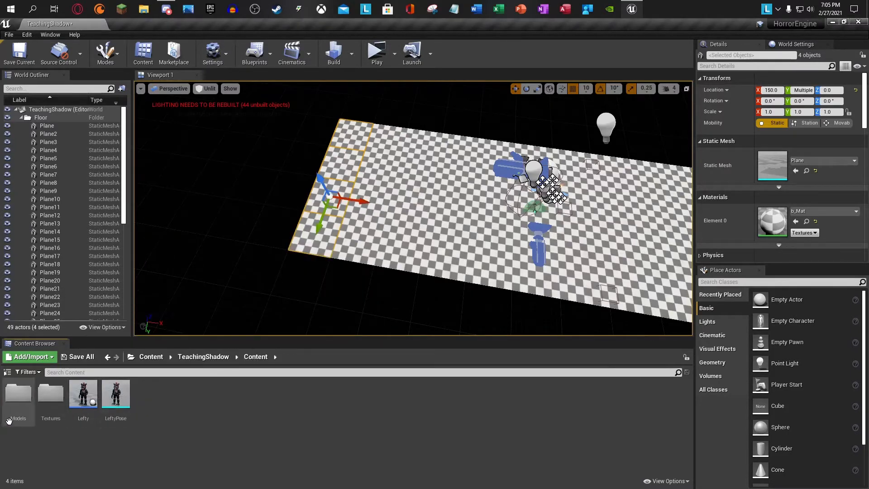
{"action": "double_click", "coordinate": [23, 398]}
{"action": "double_click", "coordinate": [36, 407]}
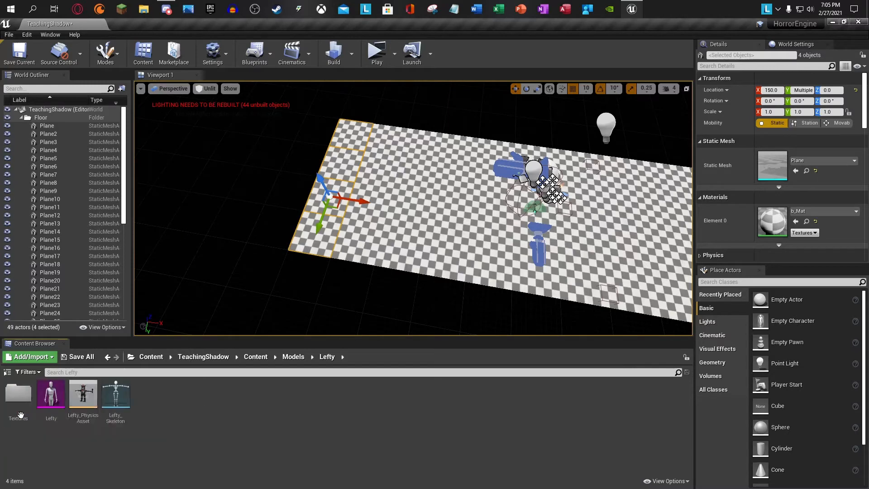
{"action": "left_click", "coordinate": [58, 405]}
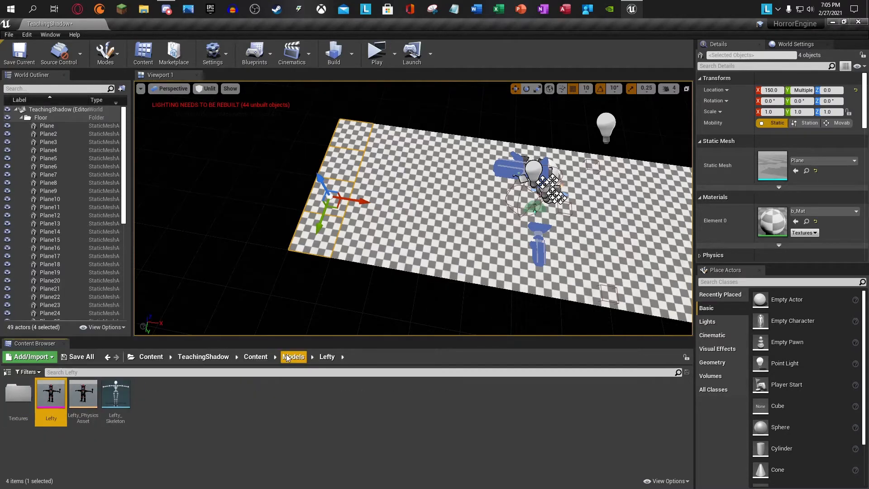
{"action": "left_click", "coordinate": [292, 357]}
{"action": "left_click", "coordinate": [254, 357]}
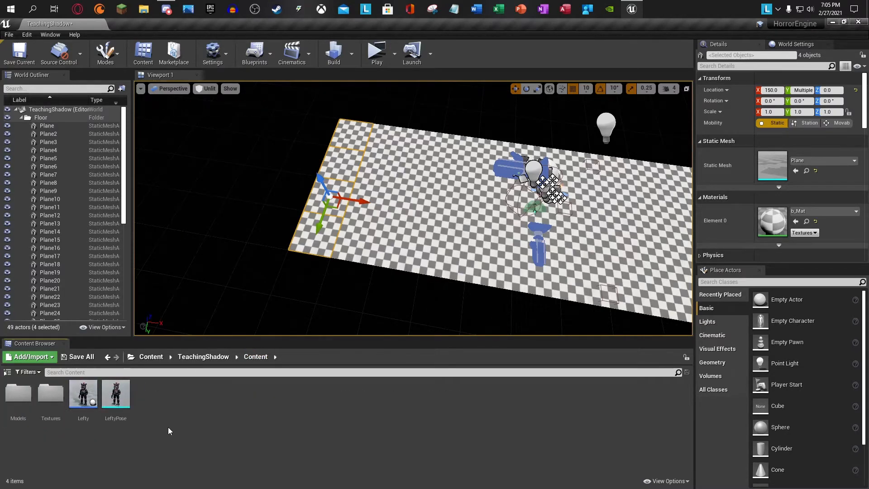
- Start an asset import into TeachingShadow's Content folder and browse the Seagate Expansion Drive to Files for Games, Etc, Other Animatronics
{"action": "left_click", "coordinate": [30, 357]}
{"action": "left_click", "coordinate": [40, 113]}
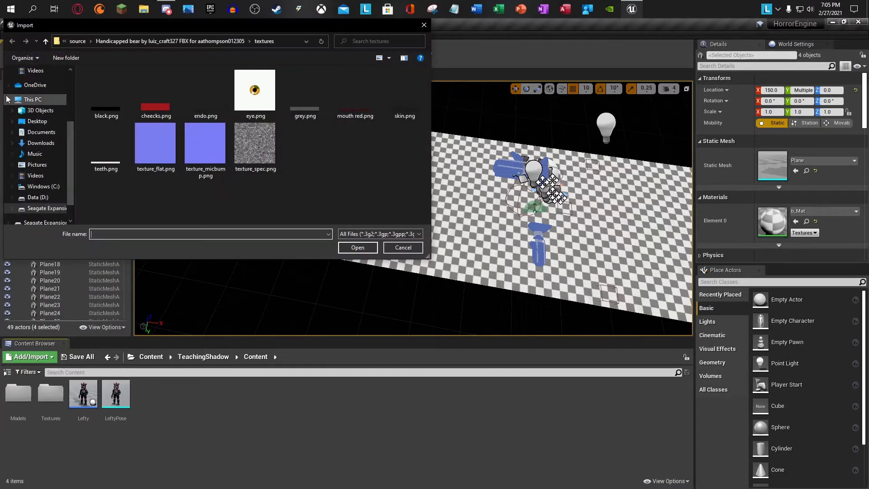
{"action": "scroll", "coordinate": [36, 136], "scroll_direction": "down", "scroll_amount": 3}
{"action": "left_click", "coordinate": [38, 172]}
{"action": "left_click", "coordinate": [34, 182]}
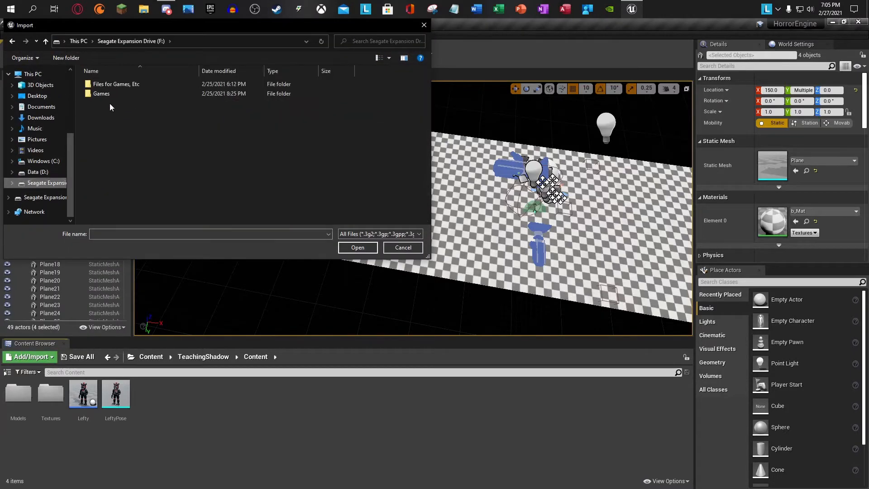
{"action": "double_click", "coordinate": [118, 84]}
{"action": "scroll", "coordinate": [108, 131], "scroll_direction": "down", "scroll_amount": 1}
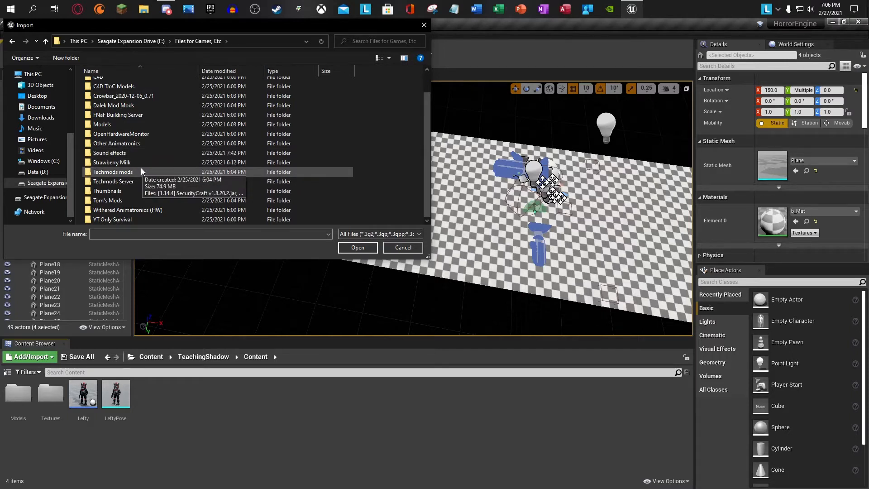
{"action": "scroll", "coordinate": [142, 170], "scroll_direction": "up", "scroll_amount": 1}
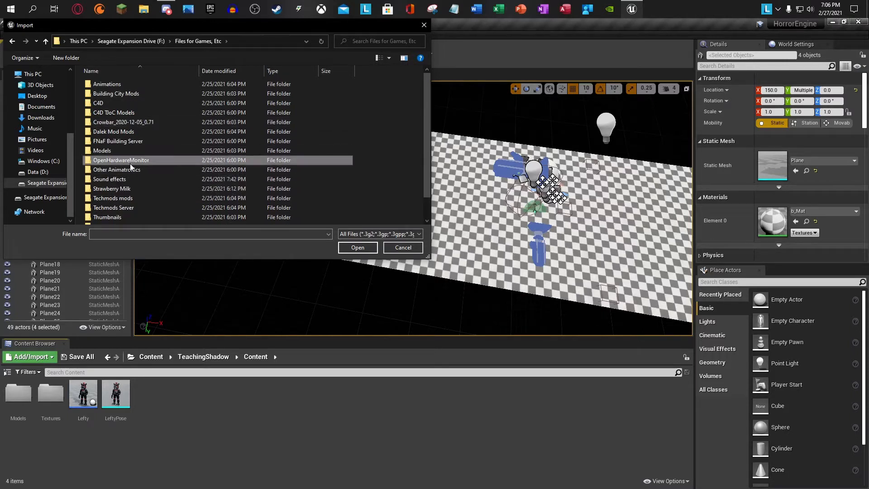
{"action": "double_click", "coordinate": [130, 168]}
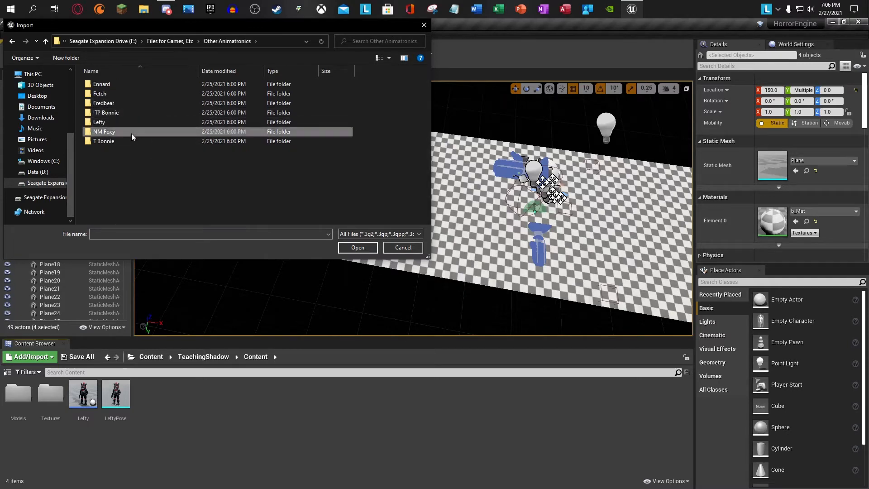
- Import Nightmare FoxyHW.fbx from the NM Foxy source folder as a skeletal mesh with the default FBX options
{"action": "double_click", "coordinate": [131, 133]}
{"action": "double_click", "coordinate": [142, 94]}
{"action": "left_click", "coordinate": [146, 85]}
{"action": "left_click", "coordinate": [348, 248]}
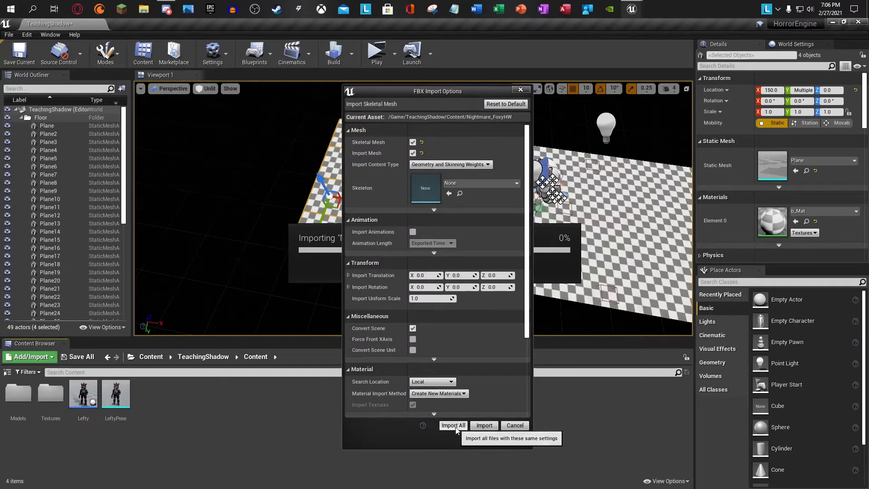
{"action": "left_click", "coordinate": [453, 425]}
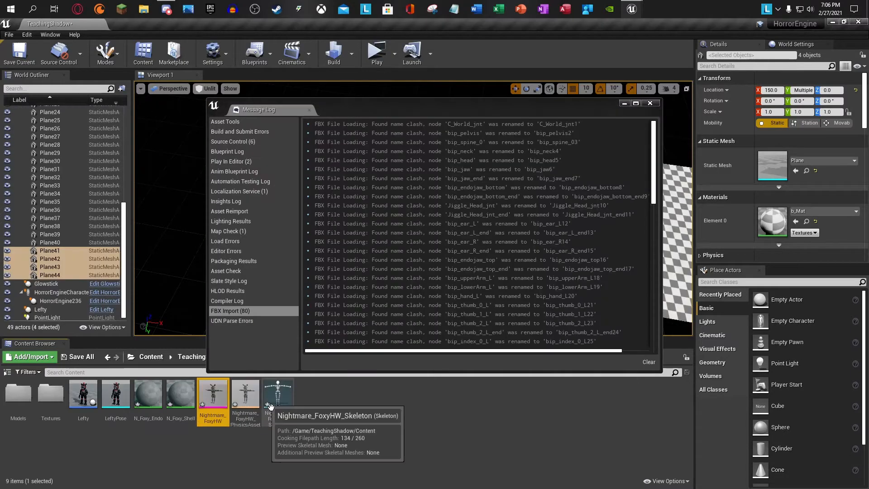
- Dismiss the import message log and create a folder named NMFoxy inside TeachingShadow's Content folder
{"action": "right_click", "coordinate": [271, 406]}
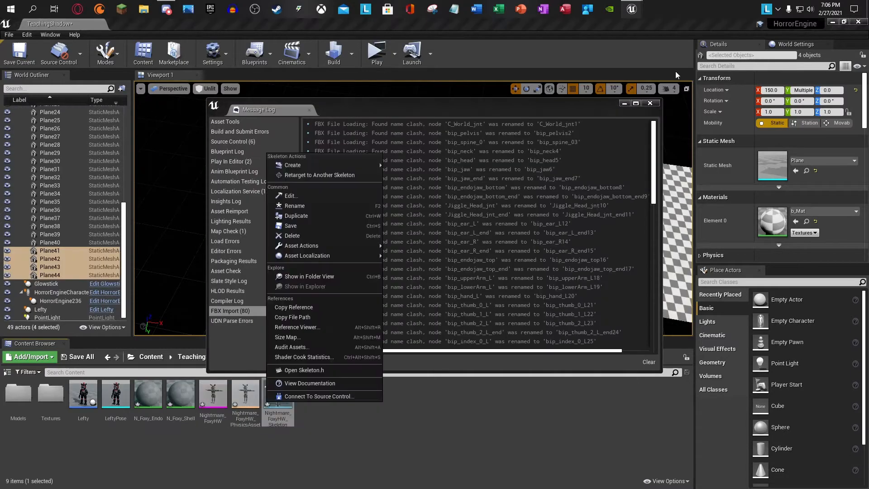
{"action": "left_click", "coordinate": [351, 395]}
{"action": "right_click", "coordinate": [352, 396]}
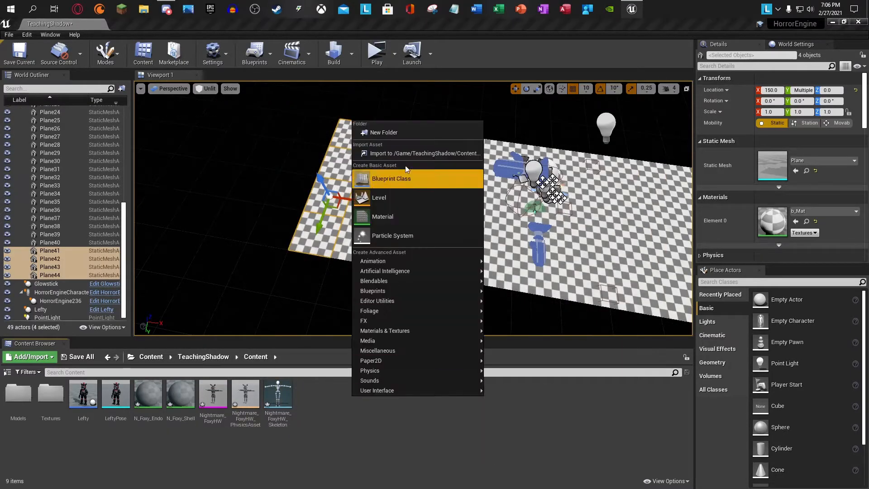
{"action": "left_click", "coordinate": [407, 134]}
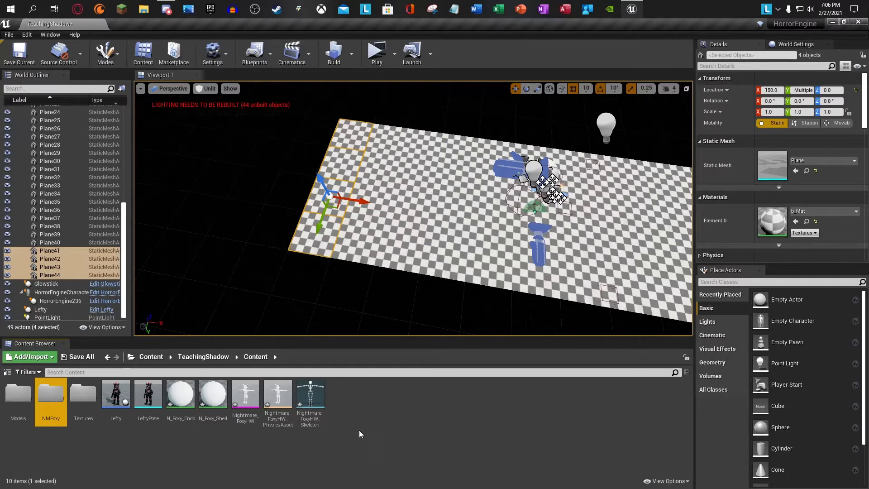
- Move the two N_Foxy materials and the Nightmare_FoxyHW mesh, physics asset and skeleton into the NMFoxy folder
{"action": "left_click", "coordinate": [311, 396]}
{"action": "left_click", "coordinate": [180, 393], "text": "shift"}
{"action": "left_click_drag", "start_coordinate": [180, 394], "coordinate": [96, 399]}
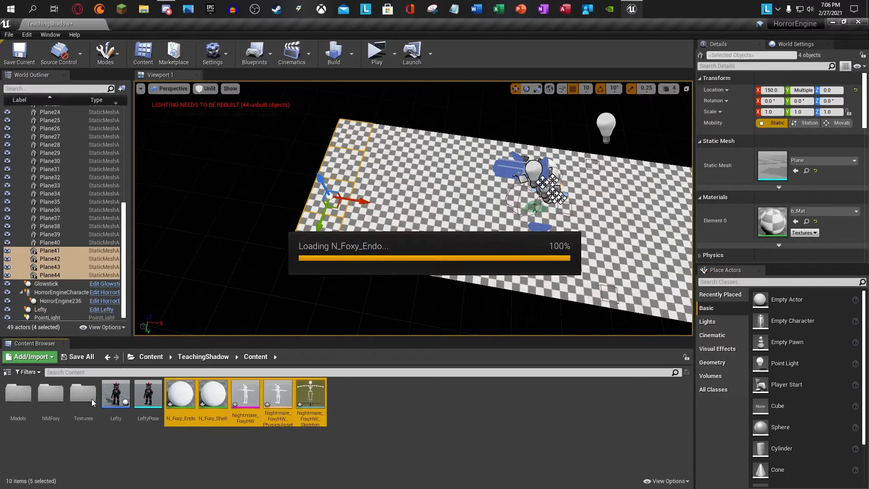
{"action": "double_click", "coordinate": [181, 399]}
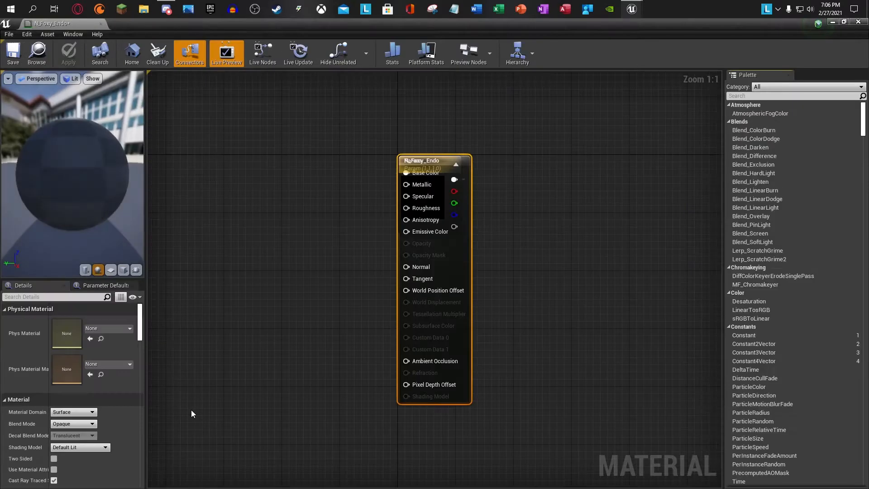
{"action": "left_click", "coordinate": [832, 22]}
{"action": "left_click_drag", "start_coordinate": [209, 411], "coordinate": [52, 409]}
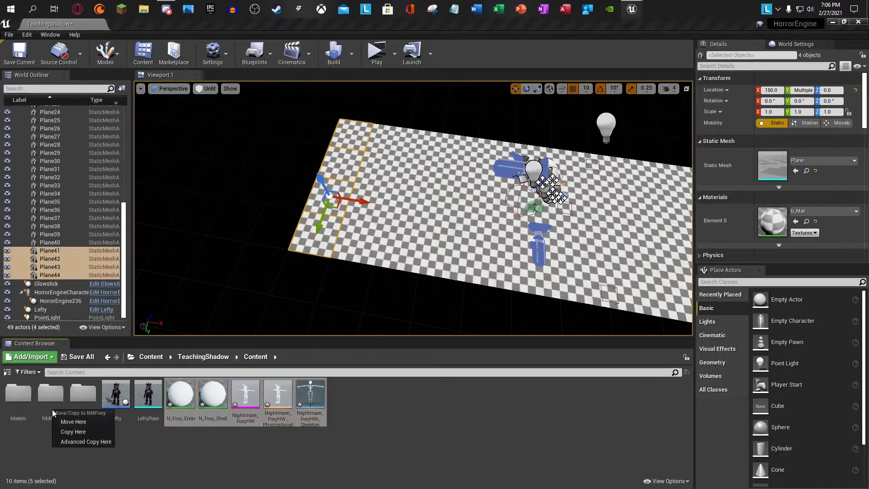
{"action": "left_click", "coordinate": [59, 416]}
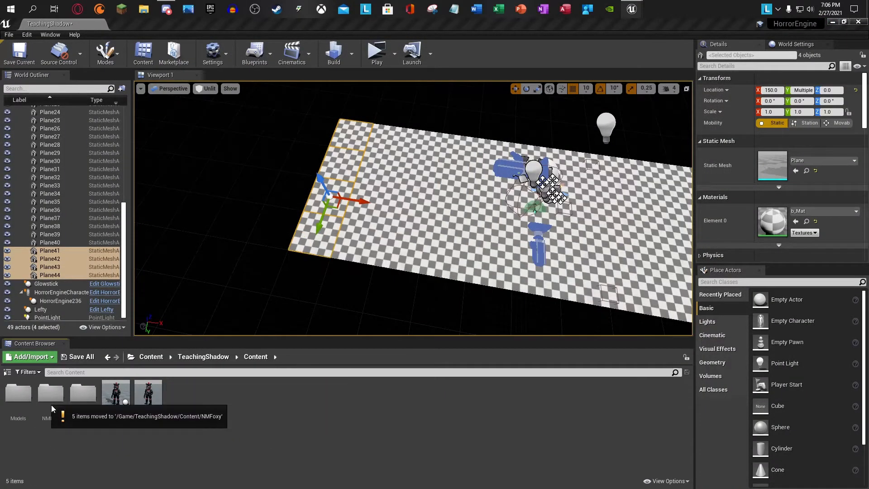
- Delete the imported N_Foxy_Endo and N_Foxy_Shell materials from the NMFoxy folder
{"action": "double_click", "coordinate": [51, 404]}
{"action": "left_click", "coordinate": [61, 408]}
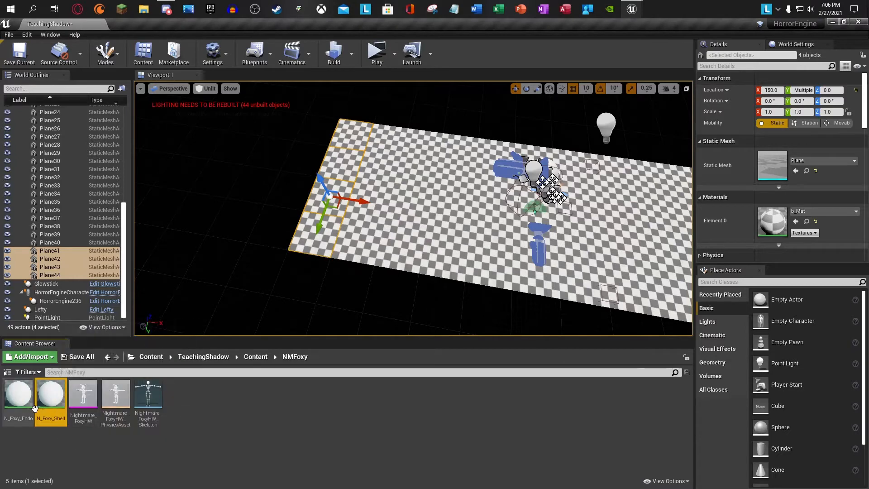
{"action": "left_click", "coordinate": [25, 397], "text": "ctrl"}
{"action": "right_click", "coordinate": [12, 414]}
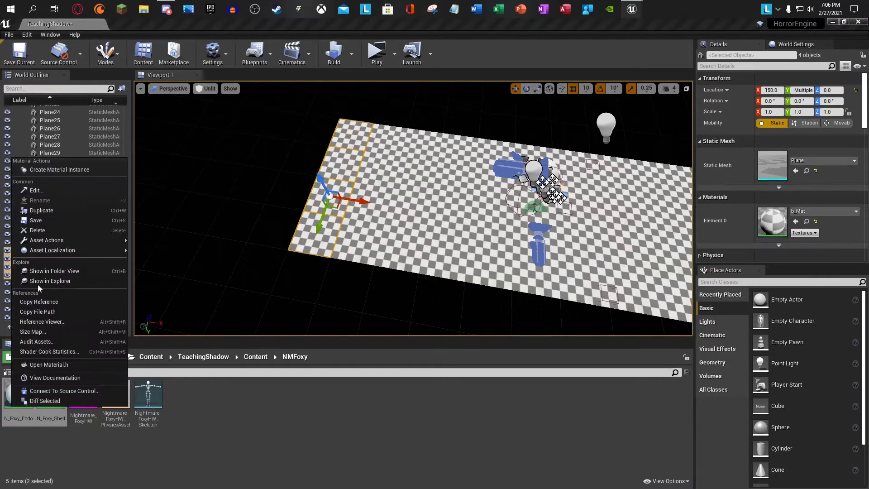
{"action": "left_click", "coordinate": [27, 219]}
{"action": "left_click", "coordinate": [422, 402]}
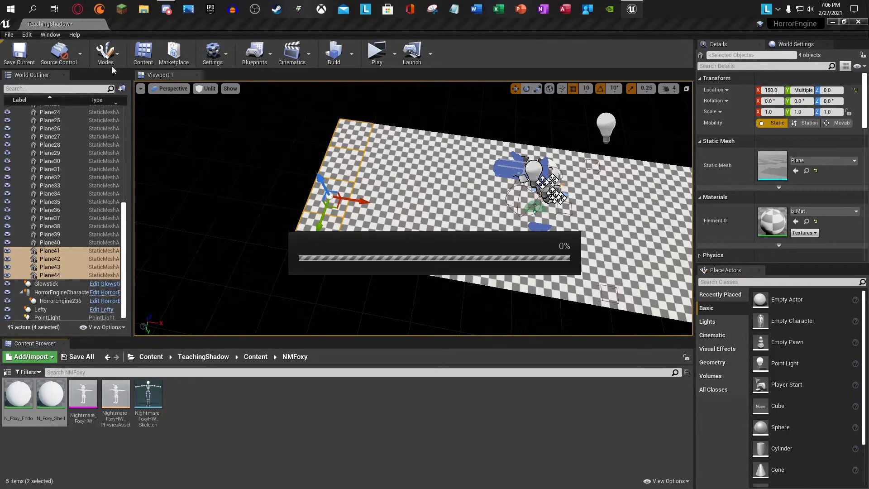
{"action": "left_click", "coordinate": [144, 6]}
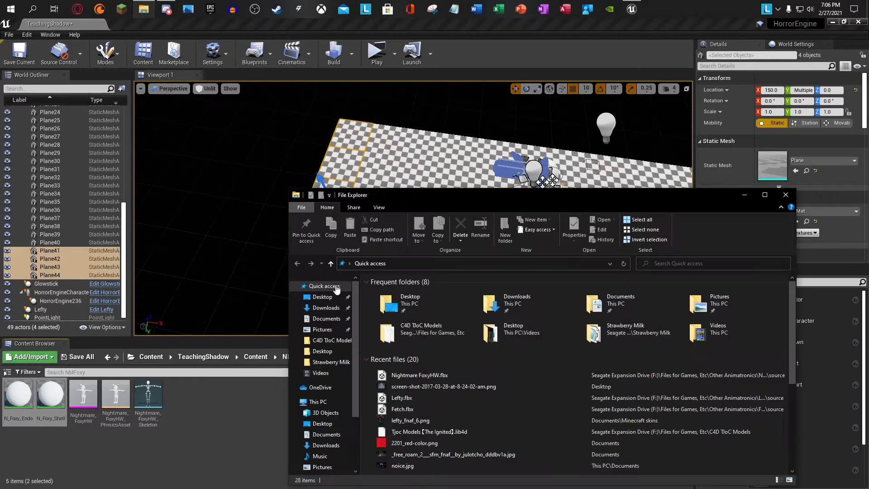
{"action": "left_click", "coordinate": [323, 296]}
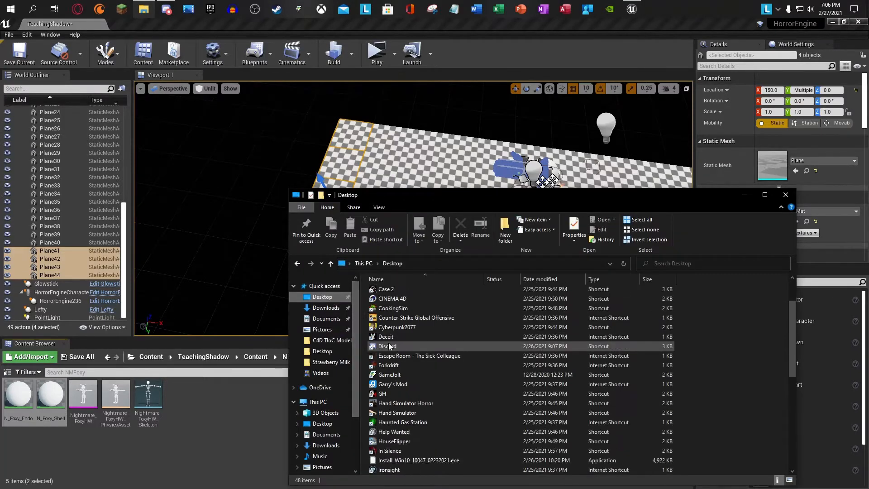
{"action": "left_click", "coordinate": [785, 195]}
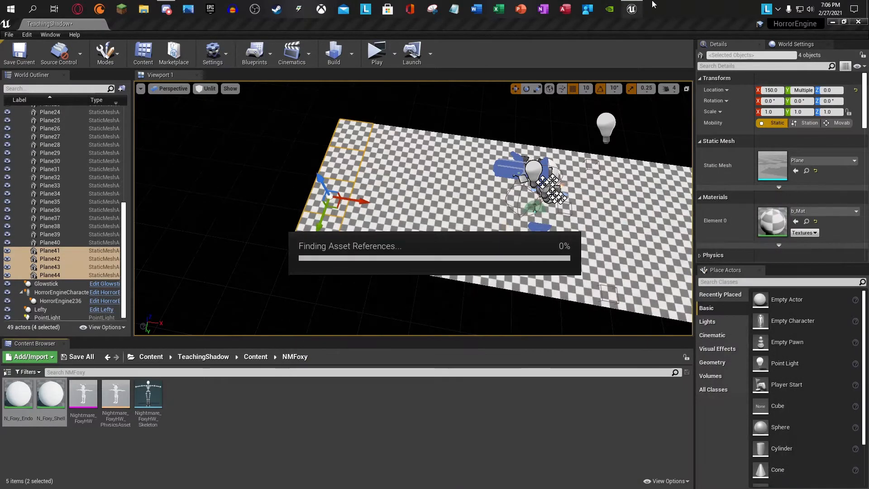
- Create a Textures folder inside NMFoxy and open it
{"action": "right_click", "coordinate": [162, 434]}
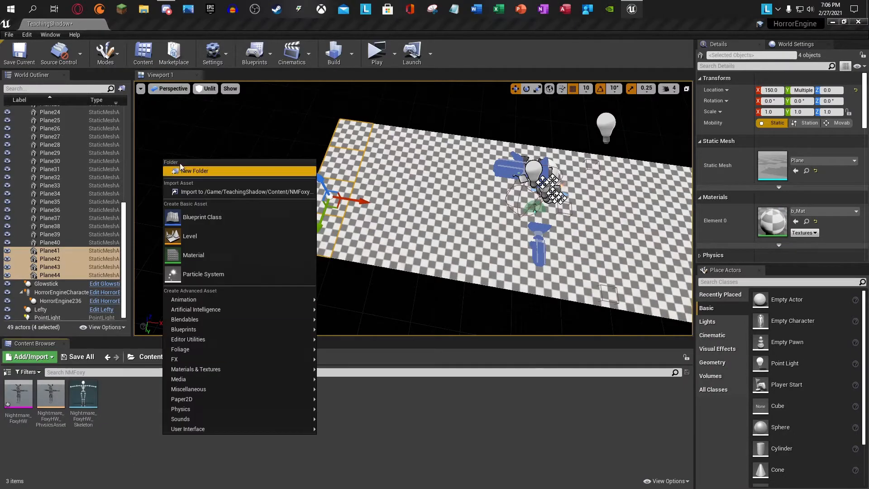
{"action": "left_click", "coordinate": [179, 170]}
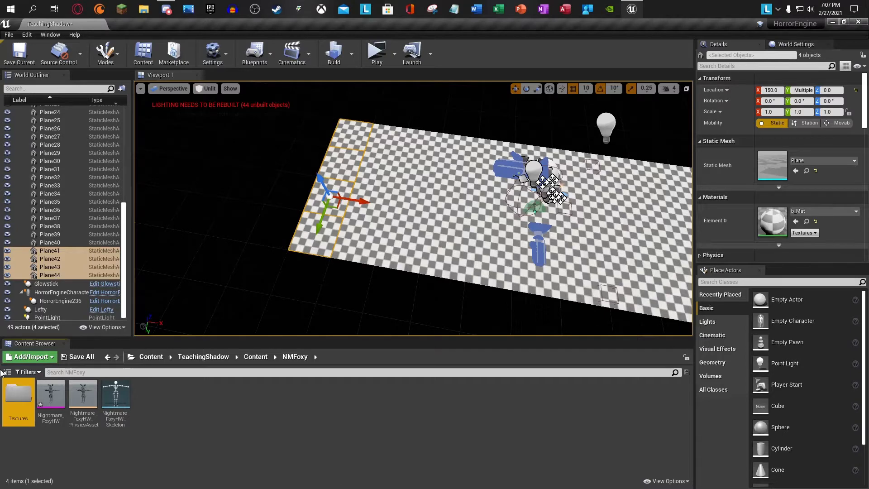
{"action": "double_click", "coordinate": [19, 402]}
- Import only the n_foxy_endo texture from NM Foxy's textures folder, and delete it from the project again
{"action": "left_click", "coordinate": [30, 357]}
{"action": "left_click", "coordinate": [28, 110]}
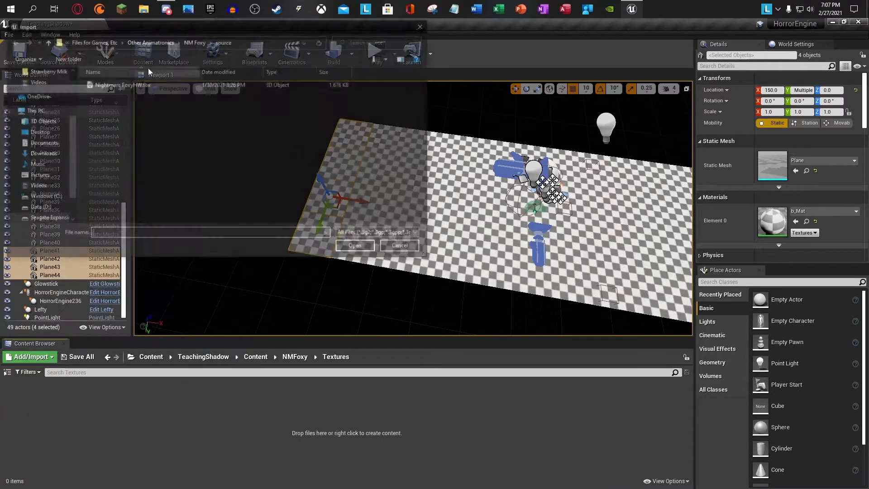
{"action": "left_click", "coordinate": [196, 41]}
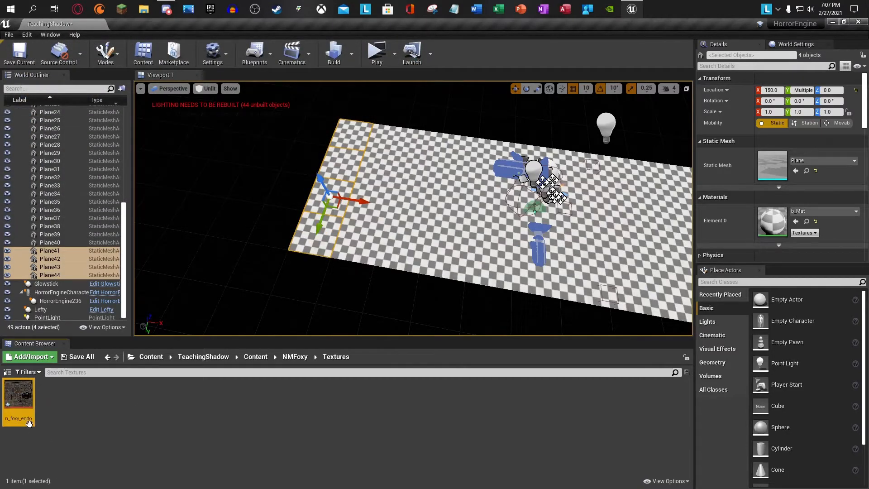
{"action": "right_click", "coordinate": [26, 412]}
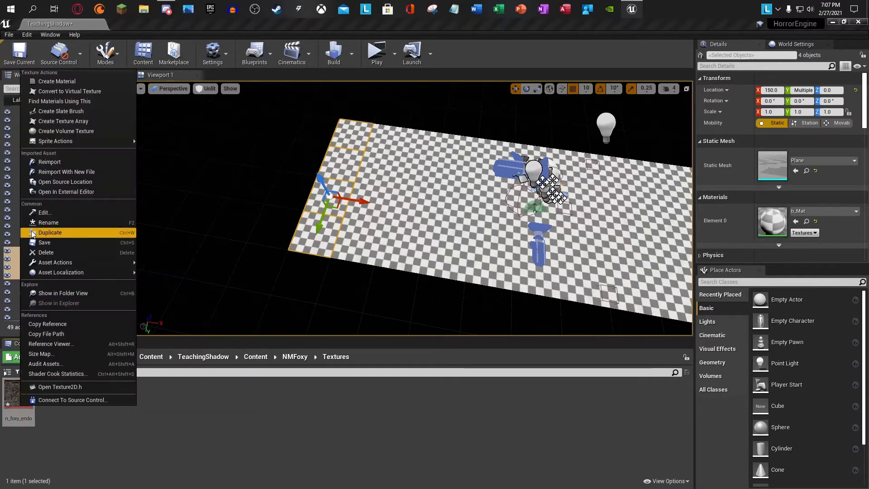
{"action": "left_click", "coordinate": [50, 252]}
{"action": "left_click", "coordinate": [362, 402]}
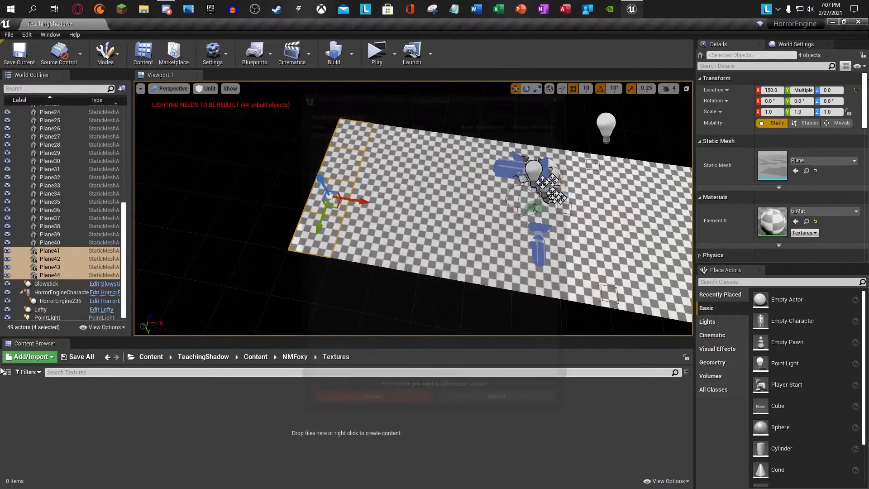
- Import all four NM Foxy textures, the endo and shell images with their bump maps, into the Textures folder
{"action": "left_click", "coordinate": [31, 357]}
{"action": "left_click", "coordinate": [31, 108]}
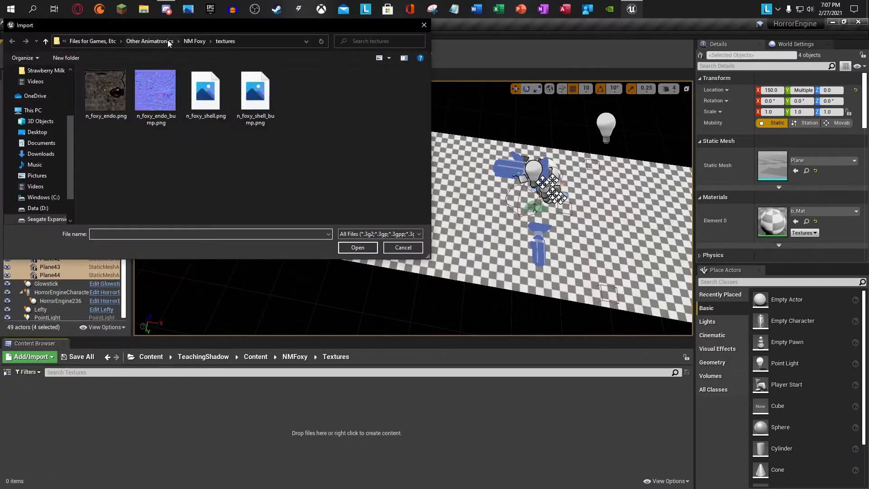
{"action": "key", "text": "ctrl+a"}
{"action": "left_click", "coordinate": [365, 248]}
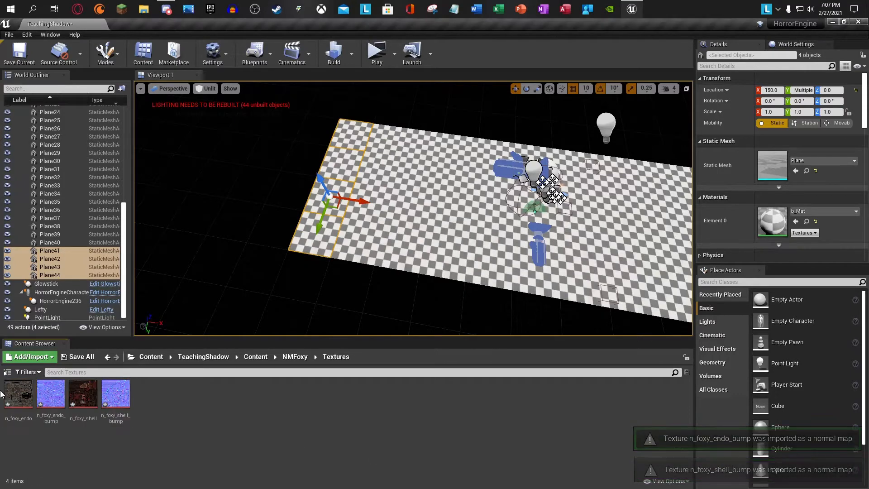
- Create the n_foxy_endo_Mat material from the n_foxy_endo texture and open it for editing
{"action": "left_click", "coordinate": [18, 394]}
{"action": "right_click", "coordinate": [23, 397]}
{"action": "left_click", "coordinate": [62, 75]}
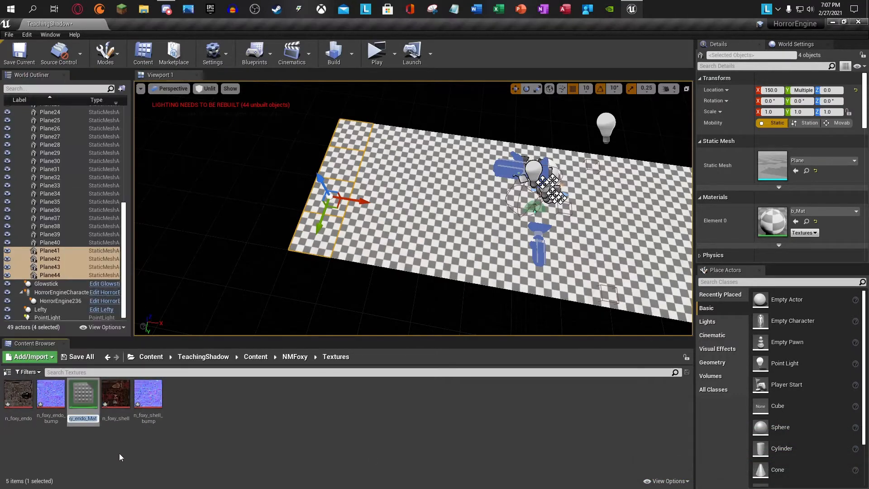
{"action": "double_click", "coordinate": [83, 394]}
- Add the n_foxy_endo_bump texture to the material graph and connect its RGB output to the Normal input
{"action": "left_click_drag", "start_coordinate": [50, 394], "coordinate": [393, 333]}
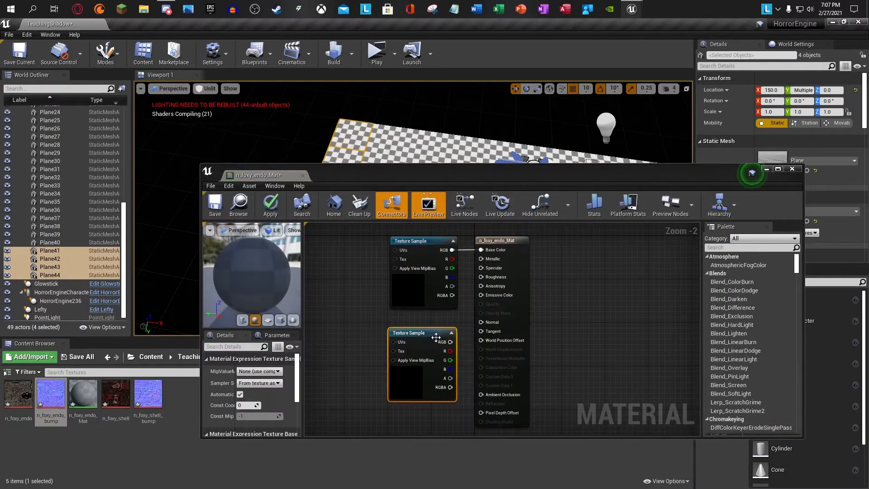
{"action": "left_click_drag", "start_coordinate": [450, 342], "coordinate": [481, 322]}
{"action": "right_click_drag", "start_coordinate": [423, 316], "coordinate": [469, 333]}
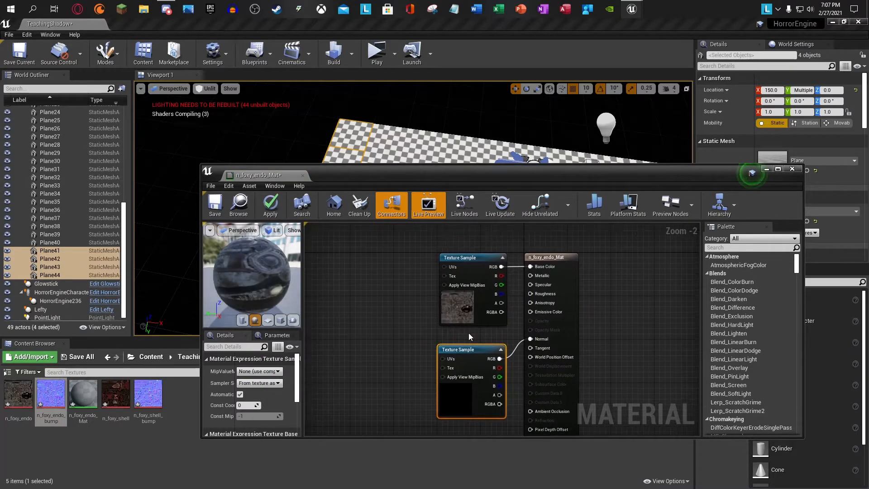
{"action": "right_click", "coordinate": [462, 332]}
{"action": "left_click_drag", "start_coordinate": [464, 362], "coordinate": [393, 340]}
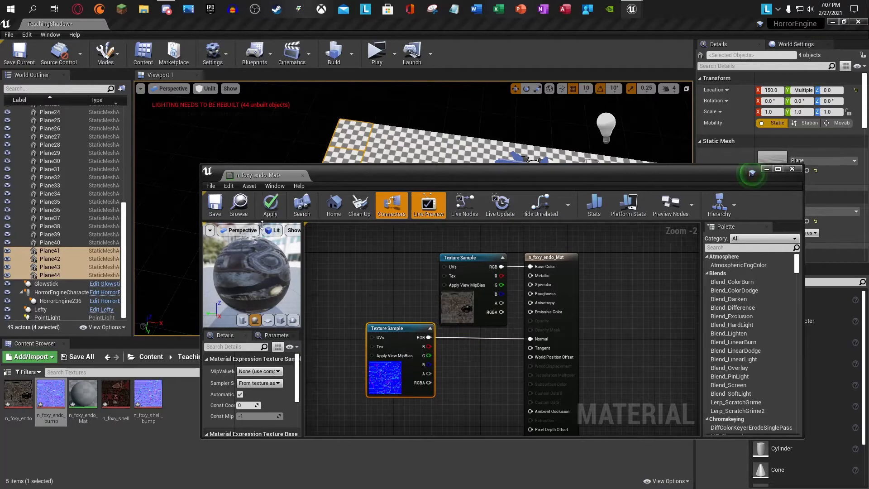
- Apply and save the n_foxy_endo_Mat changes and close the material
{"action": "left_click", "coordinate": [270, 205]}
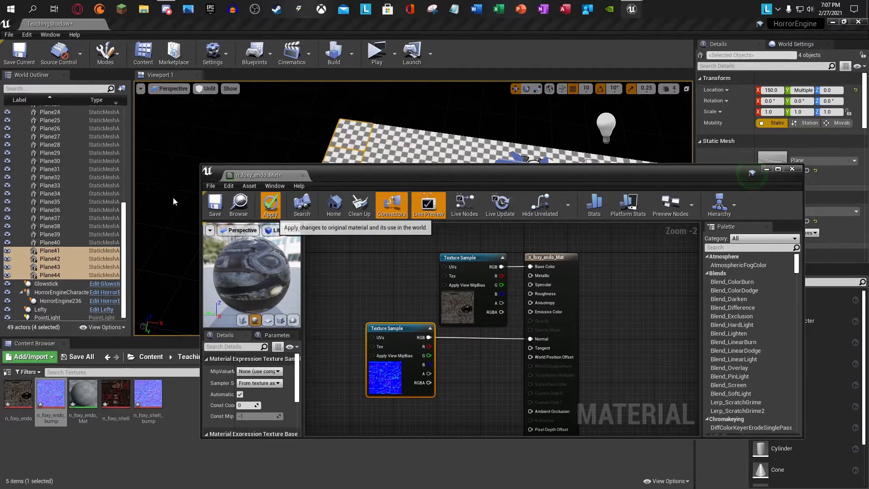
{"action": "left_click", "coordinate": [215, 207]}
{"action": "left_click", "coordinate": [303, 175]}
- Create the n_foxy_shell_Mat material from the n_foxy_shell texture and open it for editing
{"action": "right_click", "coordinate": [119, 408]}
{"action": "right_click", "coordinate": [119, 407]}
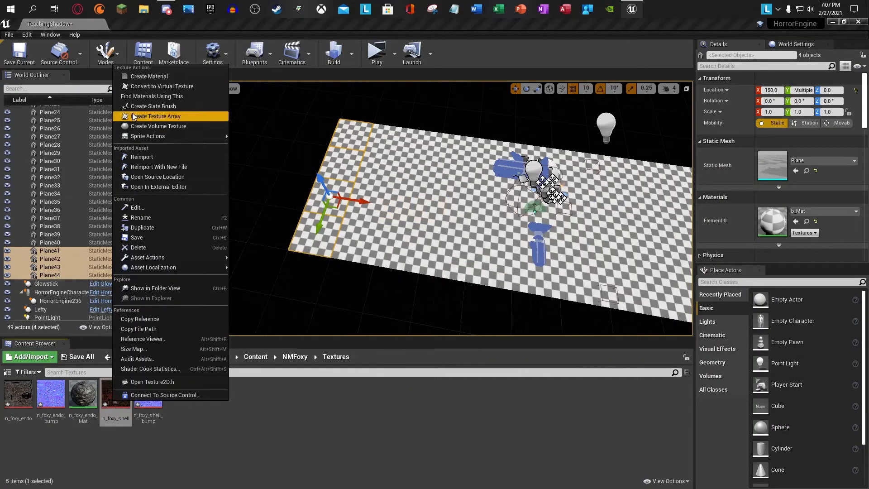
{"action": "left_click", "coordinate": [145, 75]}
{"action": "double_click", "coordinate": [195, 415]}
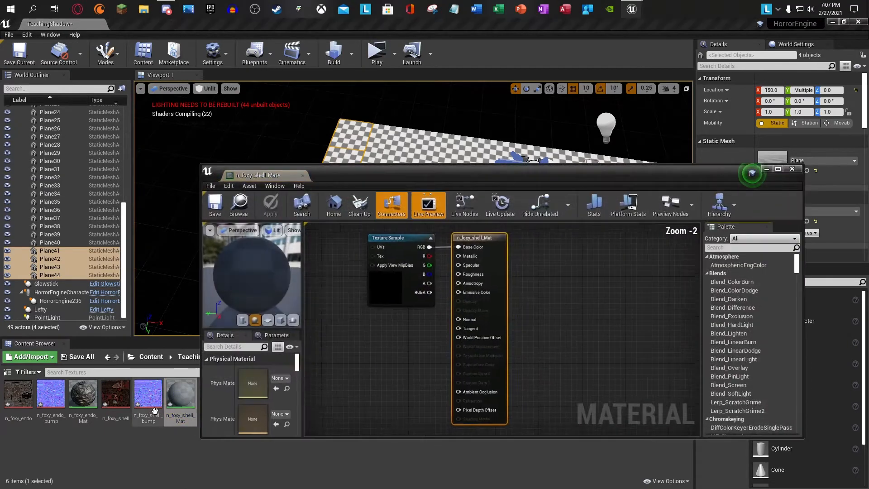
- Connect the n_foxy_shell_bump texture to the Normal input of n_foxy_shell_Mat, apply and save the changes, and close the material
{"action": "left_click_drag", "start_coordinate": [148, 392], "coordinate": [485, 324]}
{"action": "left_click", "coordinate": [266, 205]}
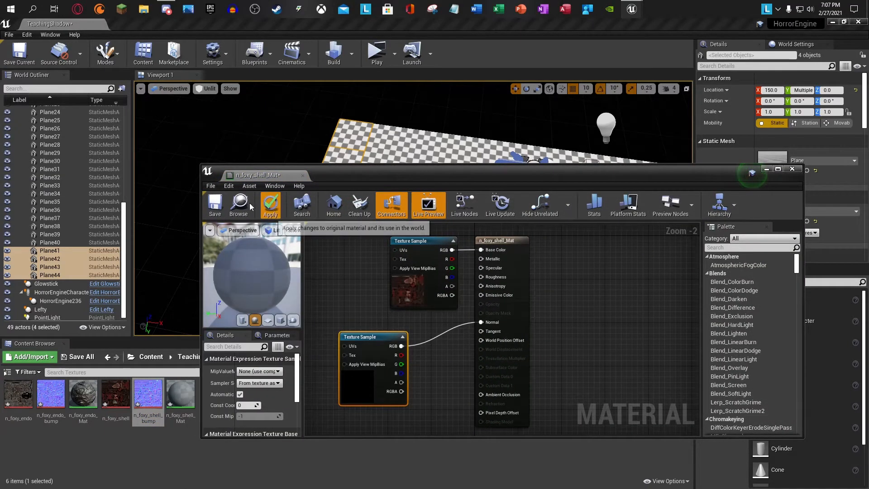
{"action": "left_click", "coordinate": [220, 204]}
{"action": "left_click", "coordinate": [301, 176]}
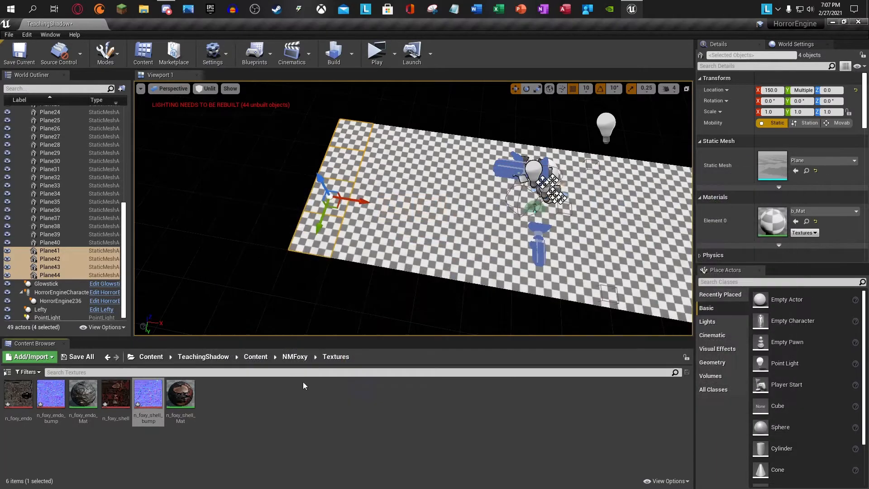
- Open the Nightmare_FoxyHW mesh from the NMFoxy folder and assign n_foxy_shell_Mat to Element 0 and n_foxy_endo_Mat to Element 1
{"action": "left_click", "coordinate": [290, 360]}
{"action": "double_click", "coordinate": [65, 398]}
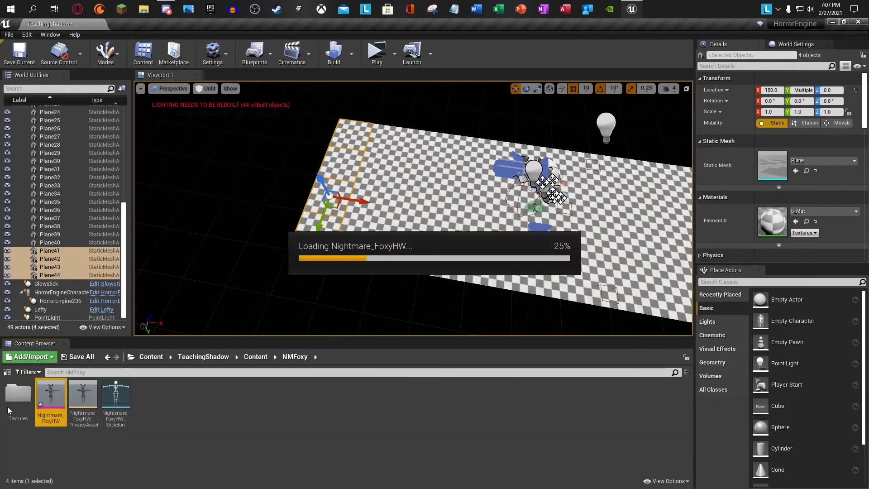
{"action": "double_click", "coordinate": [18, 402]}
{"action": "left_click_drag", "start_coordinate": [83, 397], "coordinate": [260, 292]}
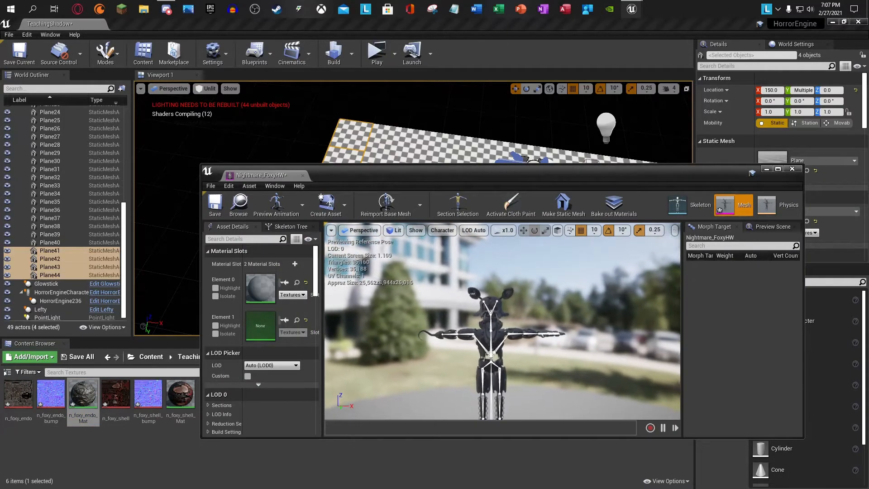
{"action": "left_click_drag", "start_coordinate": [180, 394], "coordinate": [262, 311]}
{"action": "left_click_drag", "start_coordinate": [81, 411], "coordinate": [255, 326]}
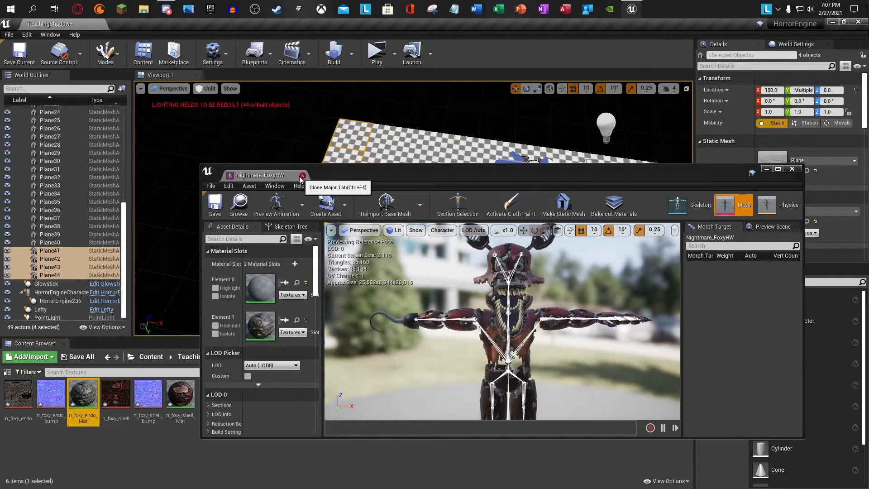
- Maximize the mesh editor and rotate the hook arm's upper-arm bone so that the arm hangs down beside the body
{"action": "left_click", "coordinate": [778, 169]}
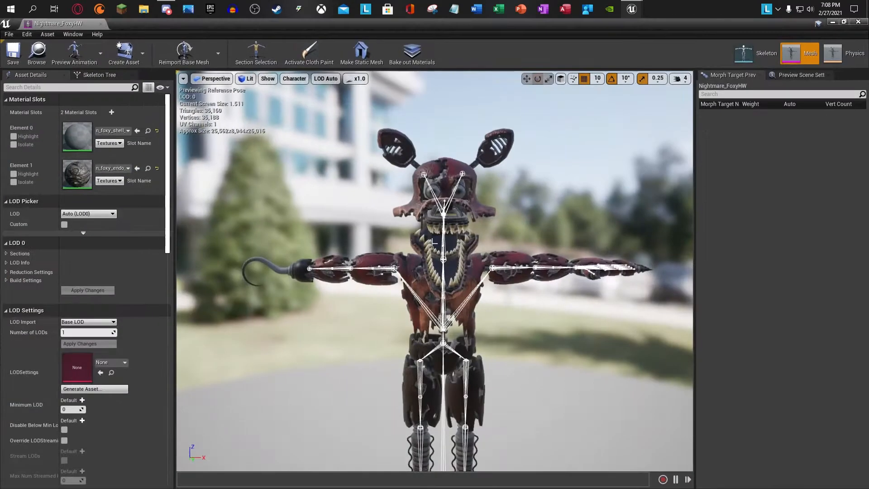
{"action": "scroll", "coordinate": [434, 270], "scroll_direction": "up", "scroll_amount": 8}
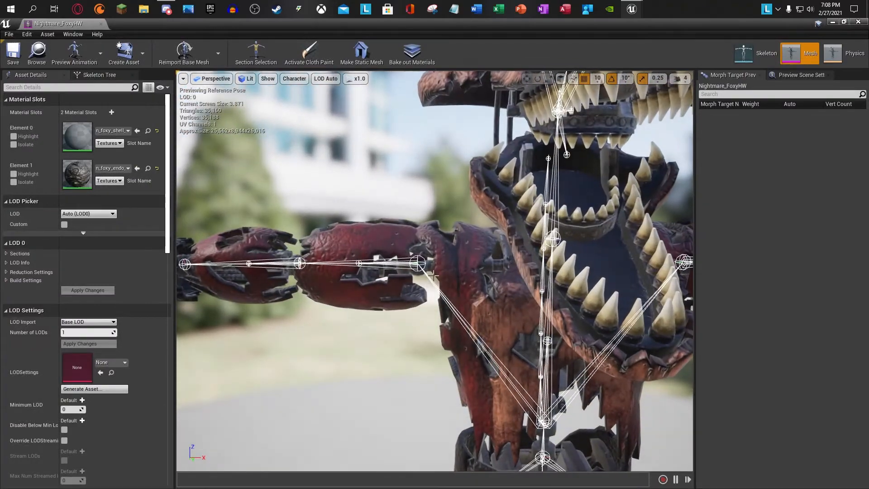
{"action": "left_click", "coordinate": [547, 341]}
{"action": "left_click", "coordinate": [418, 264]}
{"action": "left_click_drag", "start_coordinate": [448, 240], "coordinate": [422, 219]}
{"action": "right_click_drag", "start_coordinate": [422, 219], "coordinate": [431, 271]}
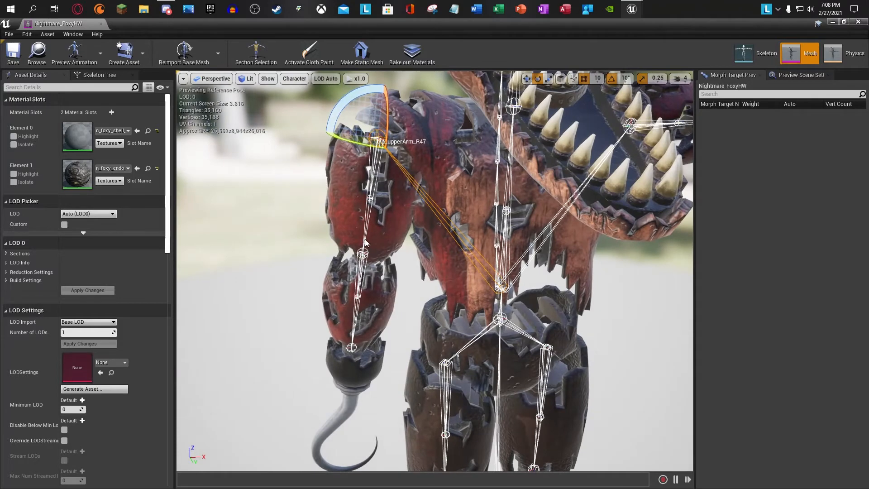
- Rotate the hook arm's lower-arm bone to bend the elbow and swing the hook outward and upward
{"action": "left_click", "coordinate": [375, 240]}
{"action": "left_click", "coordinate": [367, 249]}
{"action": "left_click_drag", "start_coordinate": [368, 243], "coordinate": [376, 231]}
{"action": "left_click_drag", "start_coordinate": [343, 257], "coordinate": [385, 261]}
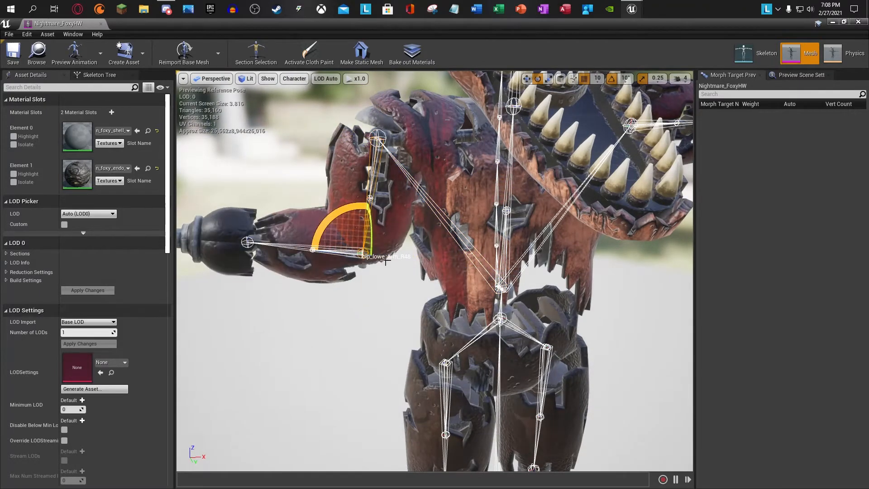
{"action": "left_click_drag", "start_coordinate": [372, 233], "coordinate": [369, 258]}
{"action": "right_click_drag", "start_coordinate": [375, 244], "coordinate": [319, 201]}
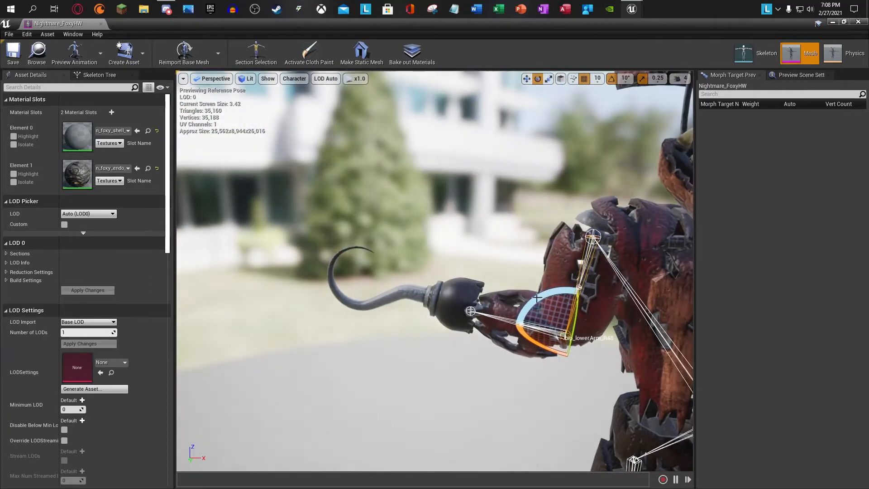
{"action": "left_click_drag", "start_coordinate": [541, 308], "coordinate": [549, 303]}
- Rotate the hook arm's upper-arm bone to raise the bent arm partway out from the body
{"action": "left_click", "coordinate": [610, 260]}
{"action": "right_click_drag", "start_coordinate": [610, 255], "coordinate": [597, 249]}
{"action": "left_click", "coordinate": [605, 234]}
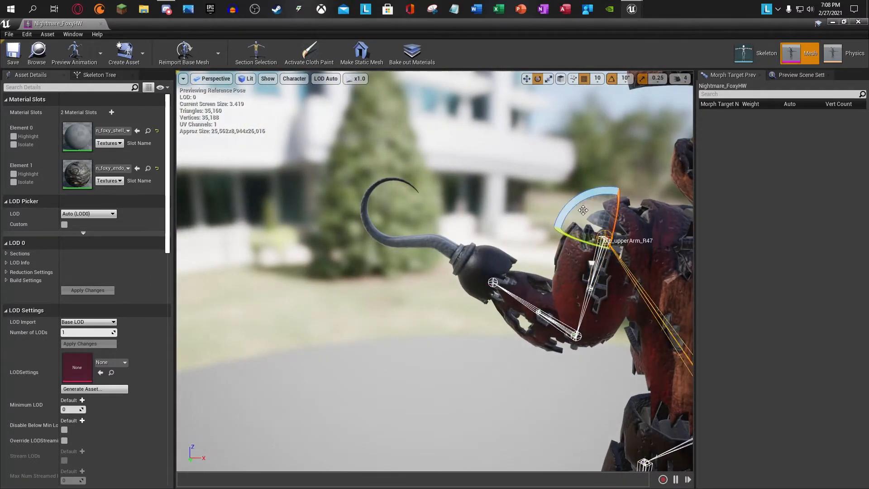
{"action": "left_click_drag", "start_coordinate": [583, 210], "coordinate": [513, 302]}
- Rotate the hook arm's lower-arm bone 30° to open the elbow and tilt the hook outward
{"action": "left_click", "coordinate": [540, 309]}
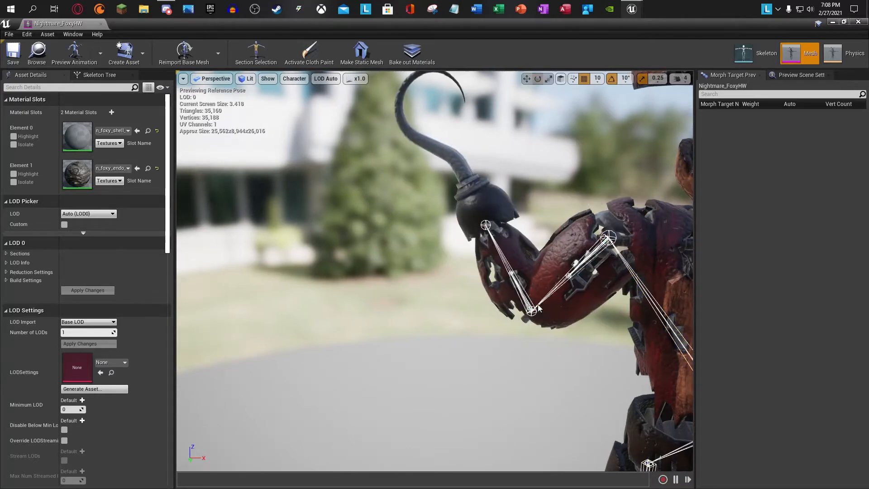
{"action": "left_click", "coordinate": [541, 310]}
{"action": "left_click_drag", "start_coordinate": [544, 269], "coordinate": [511, 271]}
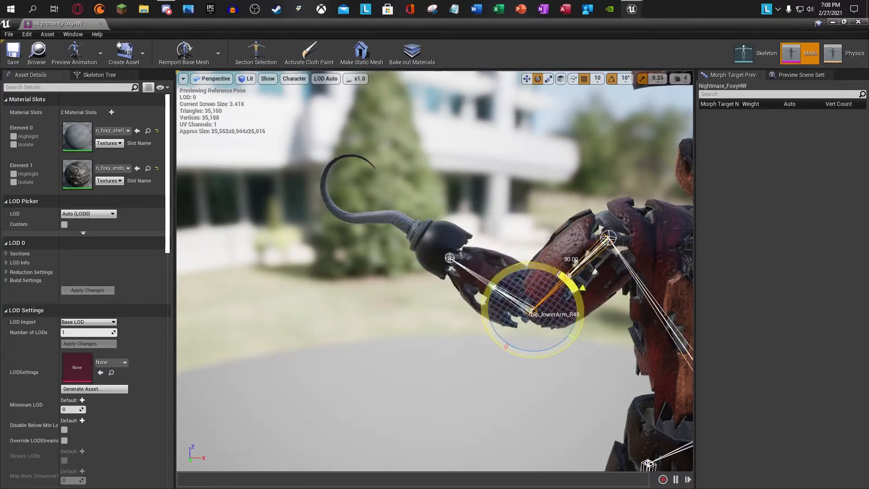
- Rotate the clawed arm's upper-arm bone -70° so the arm hangs down, and adjust it about a second axis
{"action": "right_click_drag", "start_coordinate": [511, 272], "coordinate": [555, 282]}
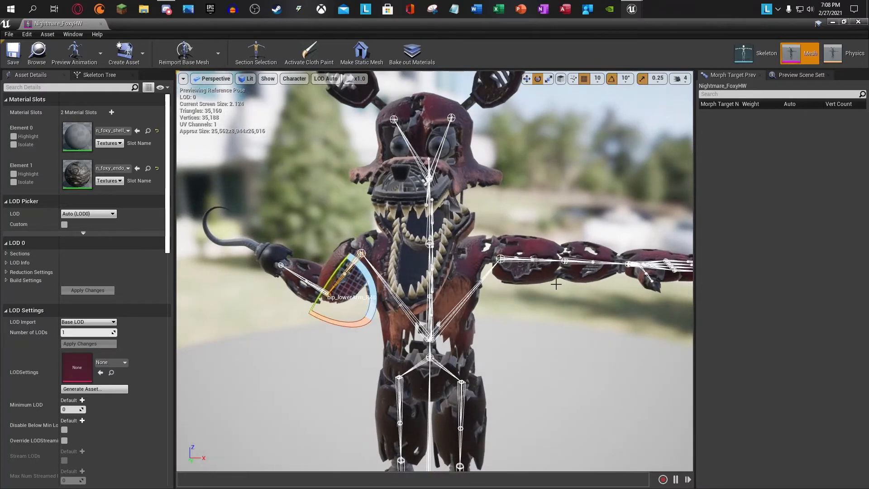
{"action": "left_click", "coordinate": [497, 273]}
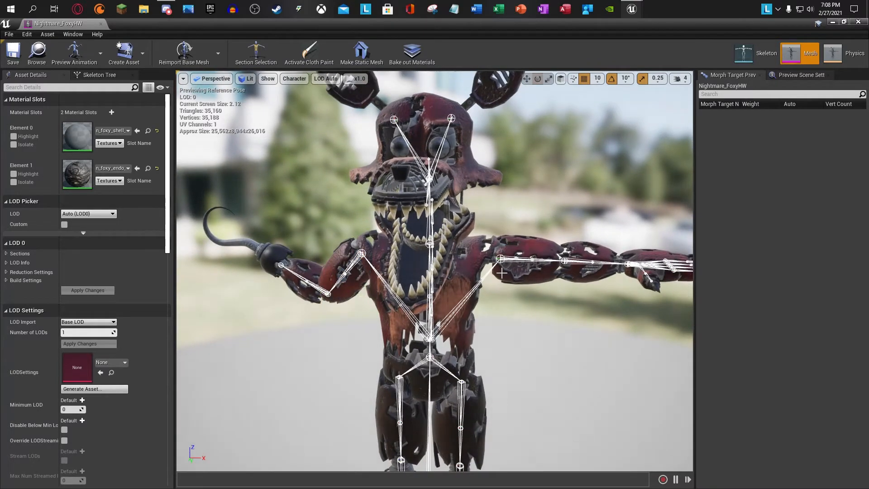
{"action": "left_click", "coordinate": [501, 260]}
{"action": "mouse_move", "coordinate": [543, 228]}
{"action": "left_mouse_down"}
{"action": "mouse_move", "coordinate": [555, 250]}
{"action": "mouse_move", "coordinate": [548, 244]}
{"action": "left_mouse_up"}
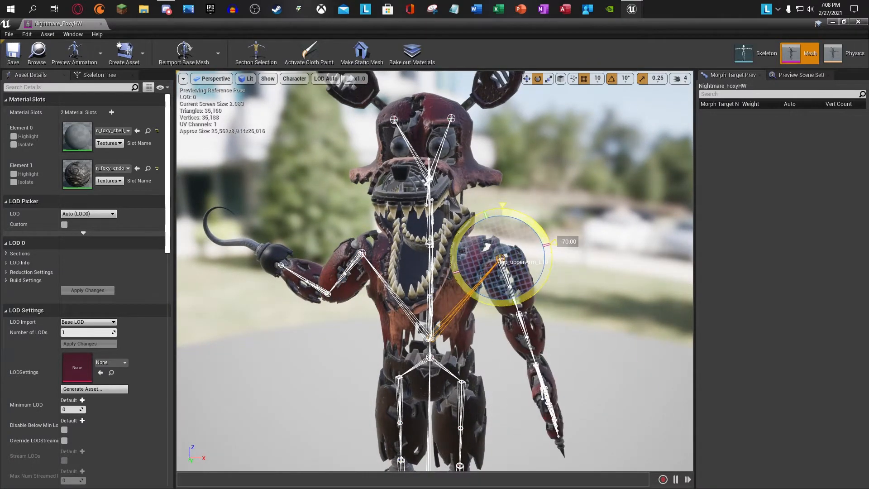
{"action": "left_click_drag", "start_coordinate": [490, 233], "coordinate": [486, 218]}
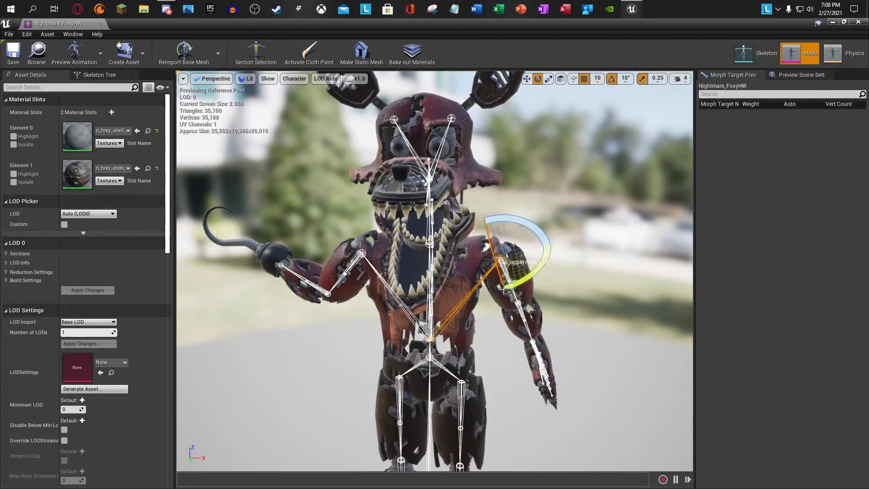
- Rotate the clawed arm's lower-arm bone so the forearm hangs straight down with the thumb pointing toward the body
{"action": "left_click", "coordinate": [525, 303]}
{"action": "right_click_drag", "start_coordinate": [525, 303], "coordinate": [537, 304]}
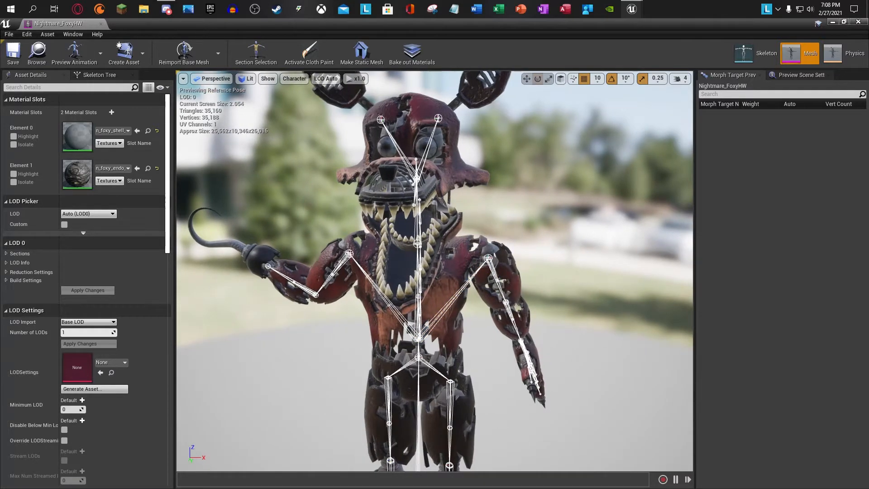
{"action": "left_click", "coordinate": [503, 297]}
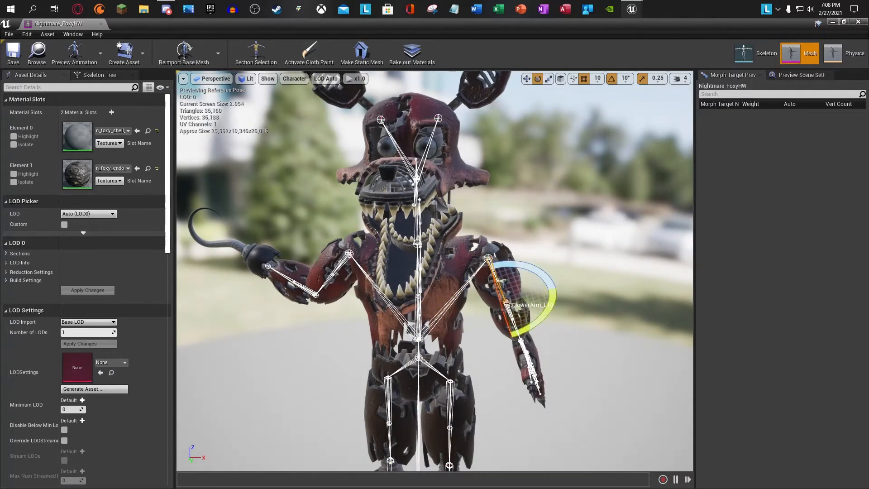
{"action": "left_click_drag", "start_coordinate": [500, 295], "coordinate": [516, 313]}
{"action": "left_click_drag", "start_coordinate": [550, 286], "coordinate": [535, 271]}
- Rotate the base thumb bone of the clawed hand -70° to angle the thumb downward
{"action": "right_click_drag", "start_coordinate": [535, 271], "coordinate": [529, 306]}
{"action": "key", "text": "w"}
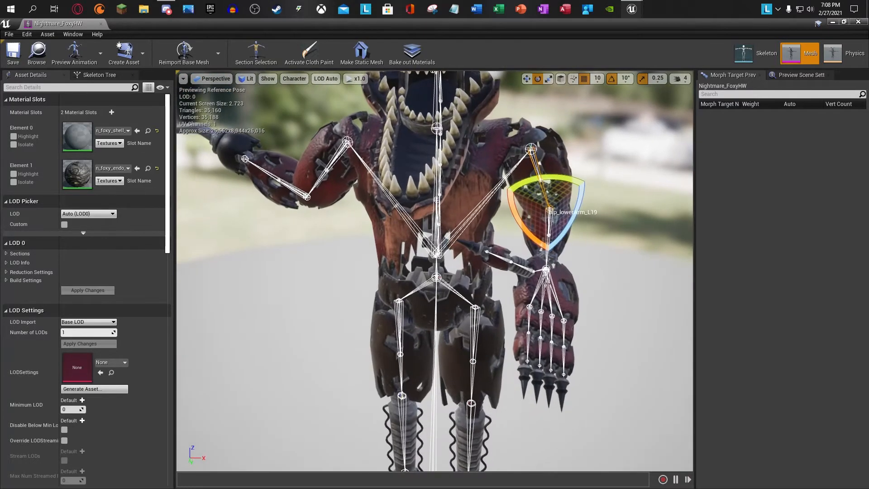
{"action": "left_click", "coordinate": [539, 271]}
{"action": "mouse_move", "coordinate": [568, 252]}
{"action": "left_mouse_down"}
{"action": "mouse_move", "coordinate": [550, 294]}
{"action": "mouse_move", "coordinate": [561, 267]}
{"action": "left_mouse_up"}
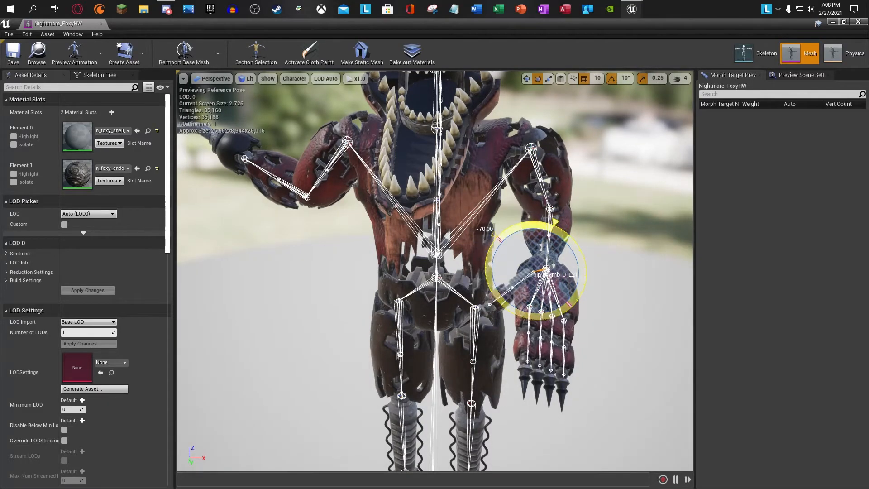
- Rotate the base joints of the clawed hand's index, middle, ring and pinky fingers into a relaxed curl
{"action": "right_click_drag", "start_coordinate": [561, 267], "coordinate": [434, 271]}
{"action": "key", "text": "w"}
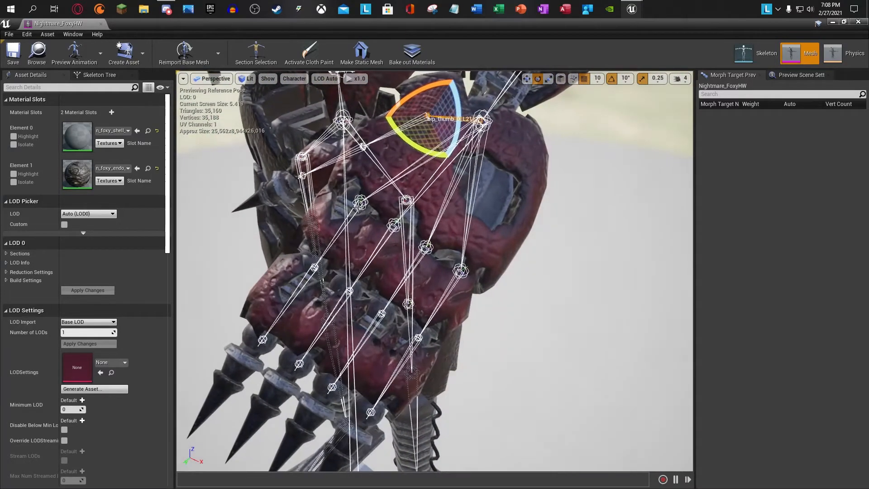
{"action": "left_click", "coordinate": [360, 204]}
{"action": "left_click_drag", "start_coordinate": [374, 224], "coordinate": [412, 296]}
{"action": "left_click", "coordinate": [403, 212]}
{"action": "left_click", "coordinate": [393, 225]}
{"action": "left_click", "coordinate": [432, 244]}
{"action": "left_click", "coordinate": [409, 300]}
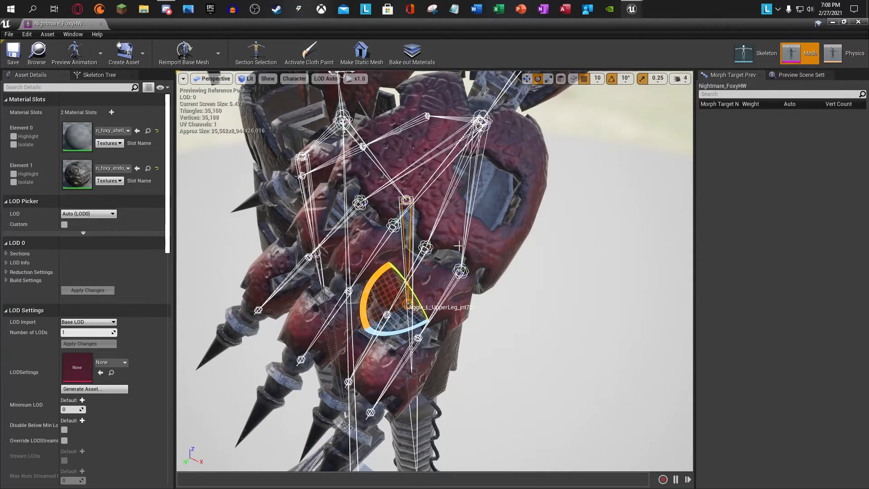
{"action": "left_click", "coordinate": [465, 256]}
{"action": "left_click", "coordinate": [459, 255]}
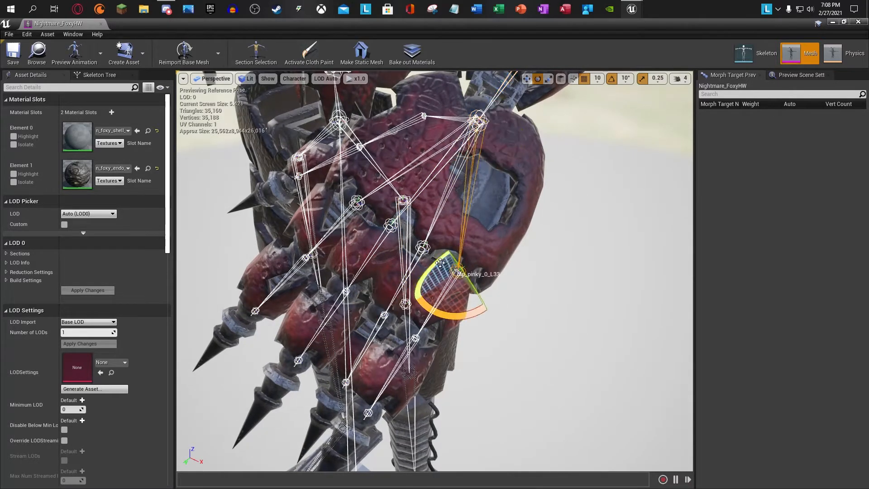
{"action": "left_click_drag", "start_coordinate": [440, 263], "coordinate": [416, 291]}
- Rotate the second joints of the clawed hand's index and middle fingers to curl them further
{"action": "left_click_drag", "start_coordinate": [382, 243], "coordinate": [326, 232], "text": "alt"}
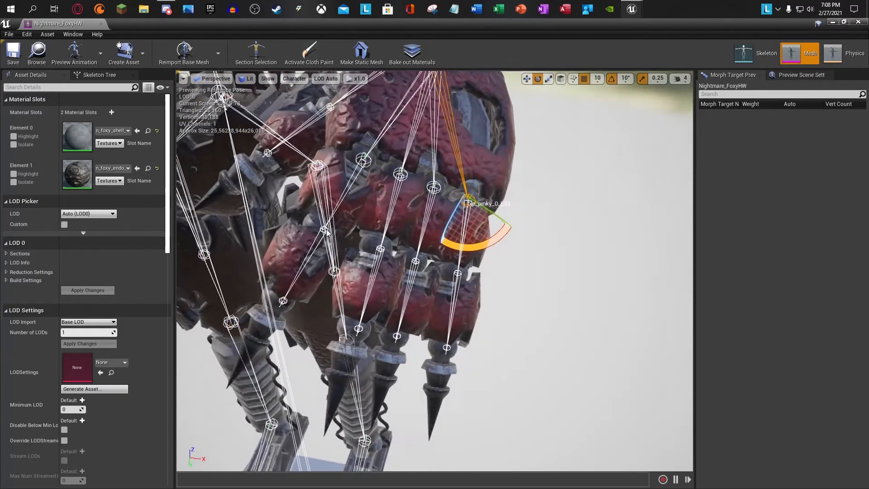
{"action": "left_click", "coordinate": [378, 141]}
{"action": "left_click", "coordinate": [329, 218]}
{"action": "left_click_drag", "start_coordinate": [343, 187], "coordinate": [361, 223]}
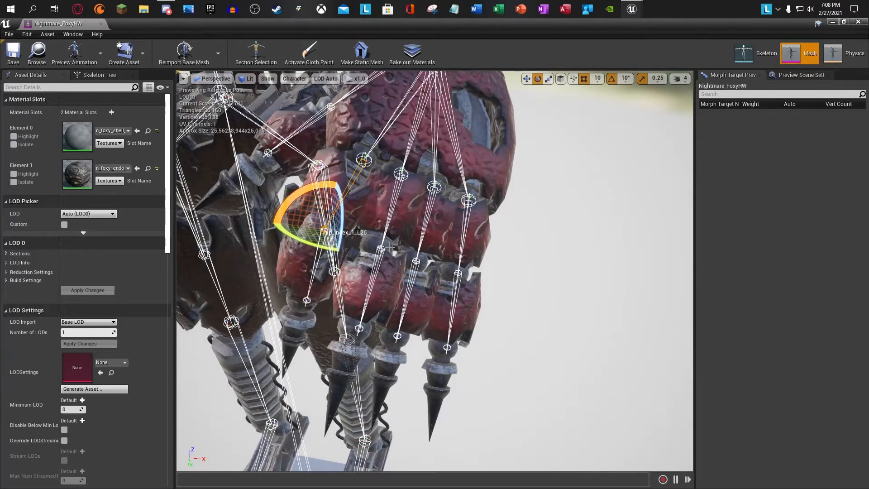
{"action": "left_click", "coordinate": [388, 246]}
{"action": "left_click_drag", "start_coordinate": [396, 267], "coordinate": [415, 258]}
- Rotate the second joints of the clawed hand's ring and pinky fingers to curl them inward
{"action": "left_click", "coordinate": [430, 185]}
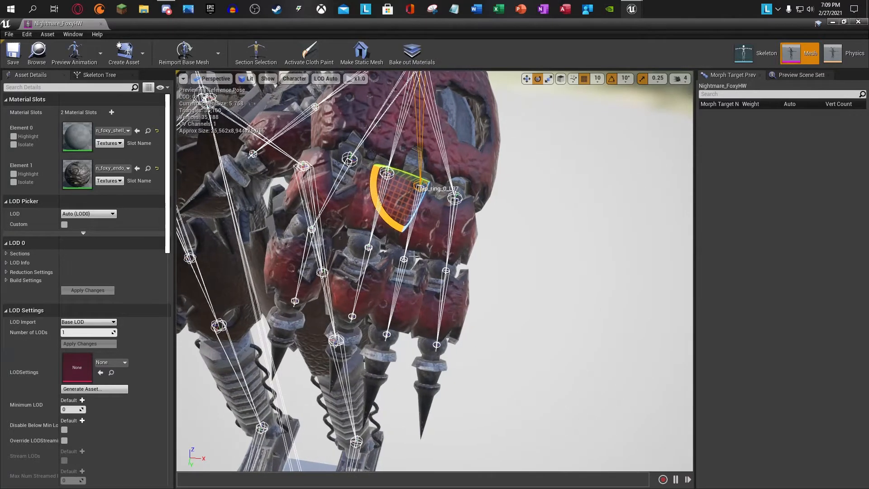
{"action": "left_click", "coordinate": [405, 256]}
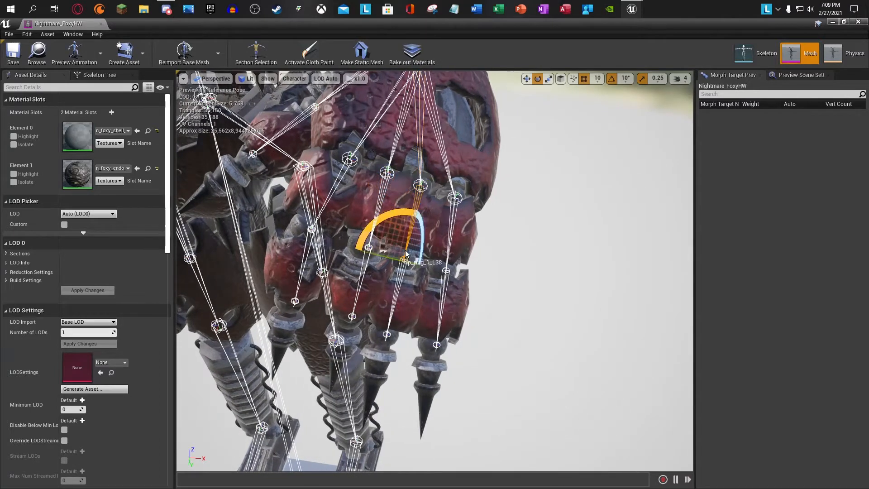
{"action": "left_click_drag", "start_coordinate": [425, 236], "coordinate": [422, 257]}
{"action": "right_click_drag", "start_coordinate": [442, 268], "coordinate": [449, 270]}
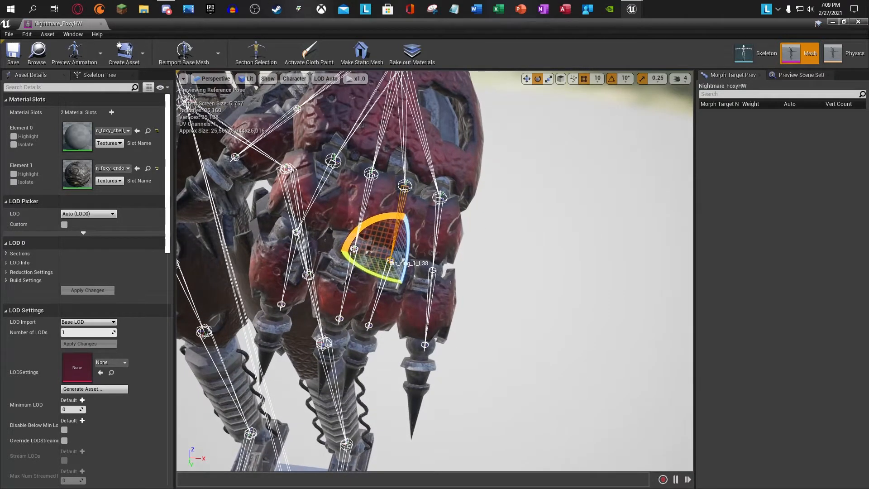
{"action": "left_click", "coordinate": [434, 267]}
{"action": "left_click_drag", "start_coordinate": [452, 237], "coordinate": [456, 198]}
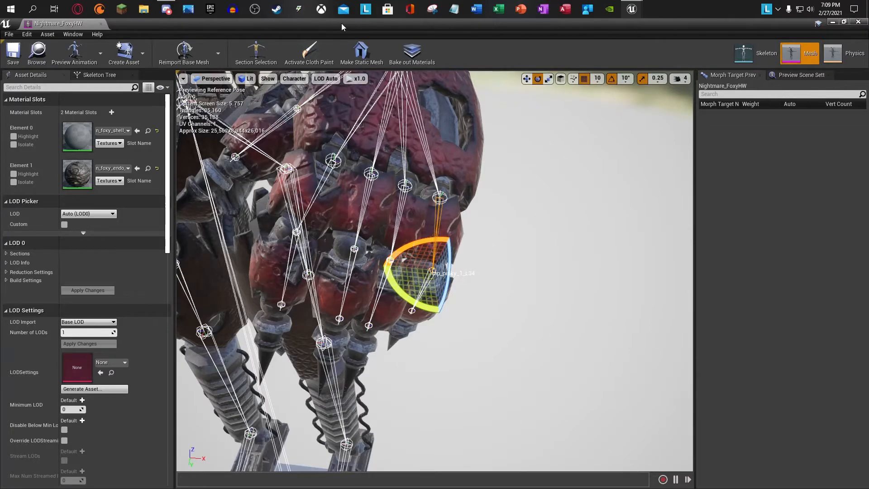
- Make a static mesh named FoxyPose from the posed model in TeachingShadow's Content folder and save the Nightmare_FoxyHW mesh
{"action": "left_click", "coordinate": [360, 52]}
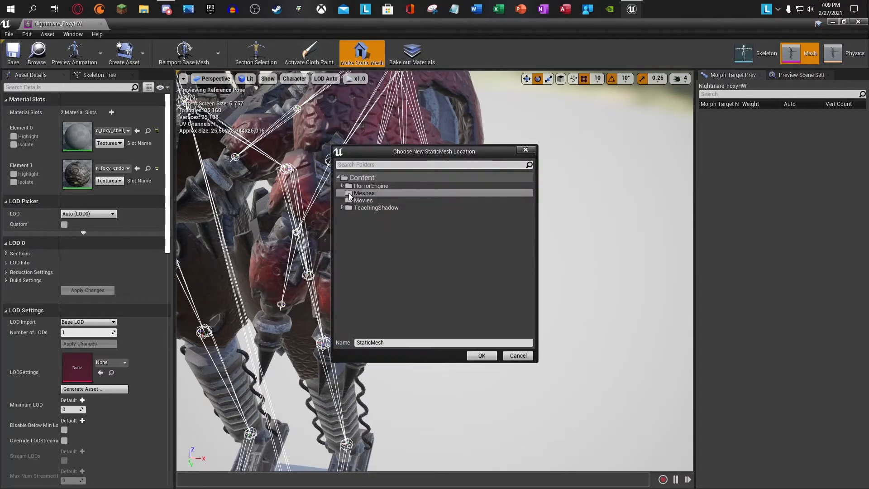
{"action": "left_click", "coordinate": [349, 195]}
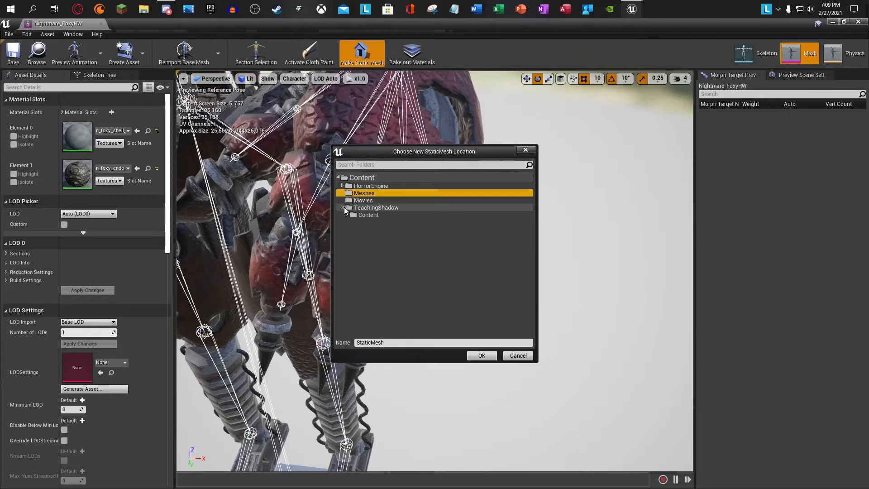
{"action": "left_click", "coordinate": [362, 214]}
{"action": "left_click", "coordinate": [414, 347]}
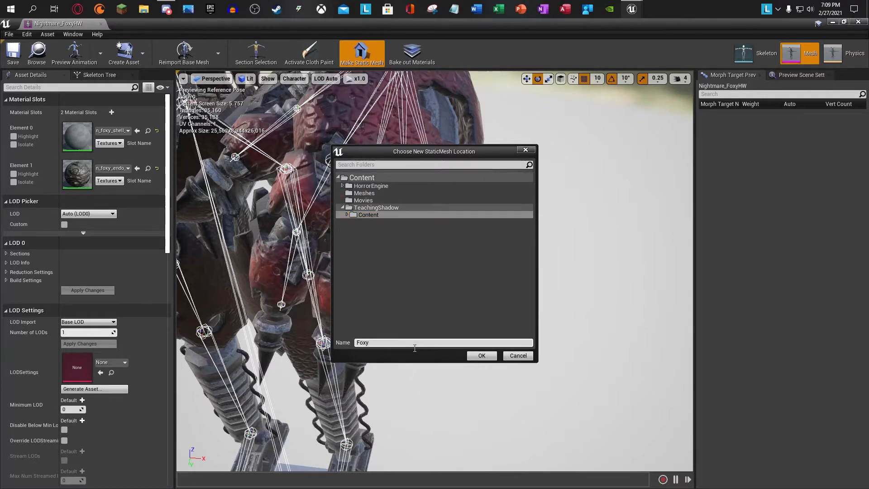
{"action": "left_click", "coordinate": [475, 356]}
{"action": "left_click", "coordinate": [9, 35]}
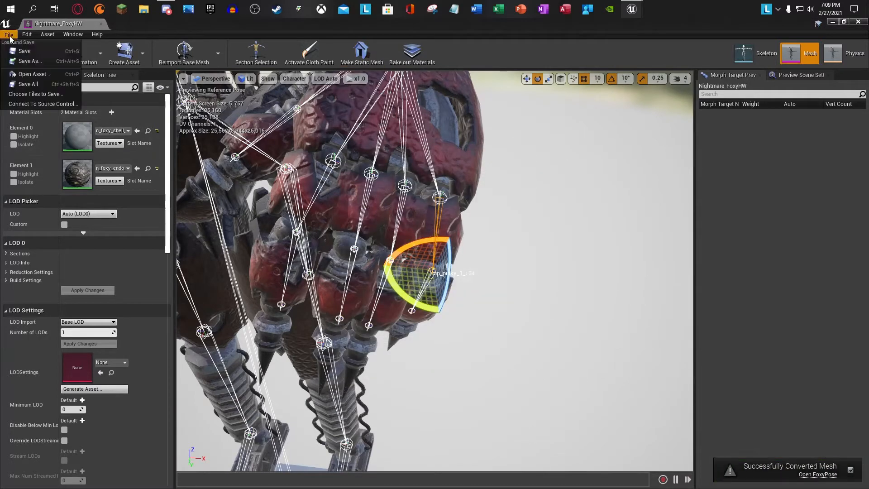
{"action": "left_click", "coordinate": [11, 51]}
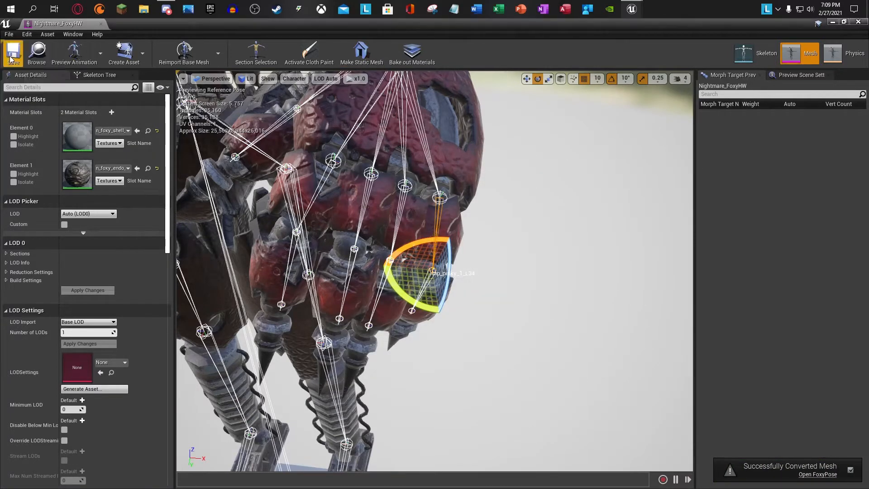
- Close the mesh editor and create an Actor Blueprint named Foxy_BP in TeachingShadow's Content folder
{"action": "left_click", "coordinate": [100, 24]}
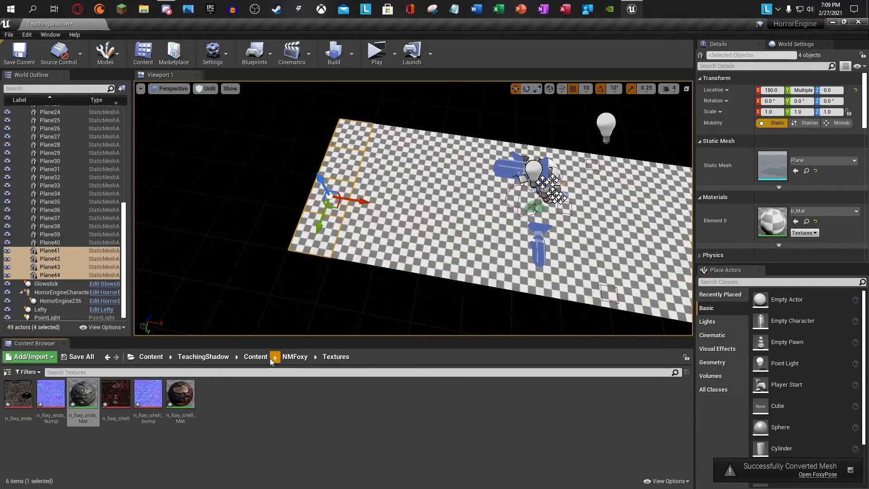
{"action": "left_click", "coordinate": [263, 357]}
{"action": "right_click", "coordinate": [266, 402]}
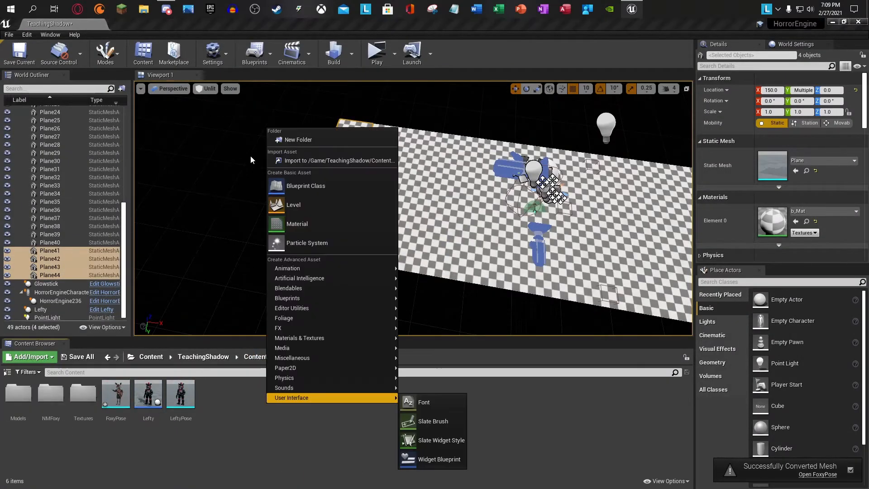
{"action": "left_click", "coordinate": [292, 188]}
{"action": "left_click", "coordinate": [349, 178]}
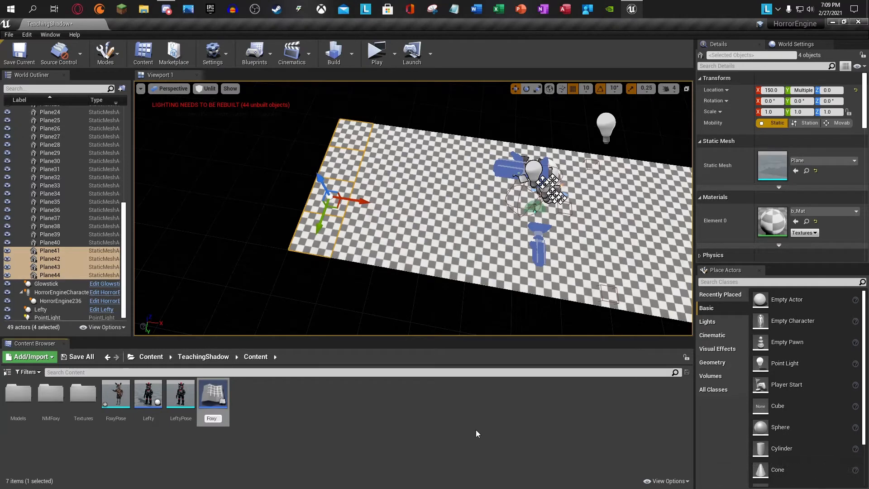
{"action": "type", "text": "Foxy_BP"}
{"action": "key", "text": "Return"}
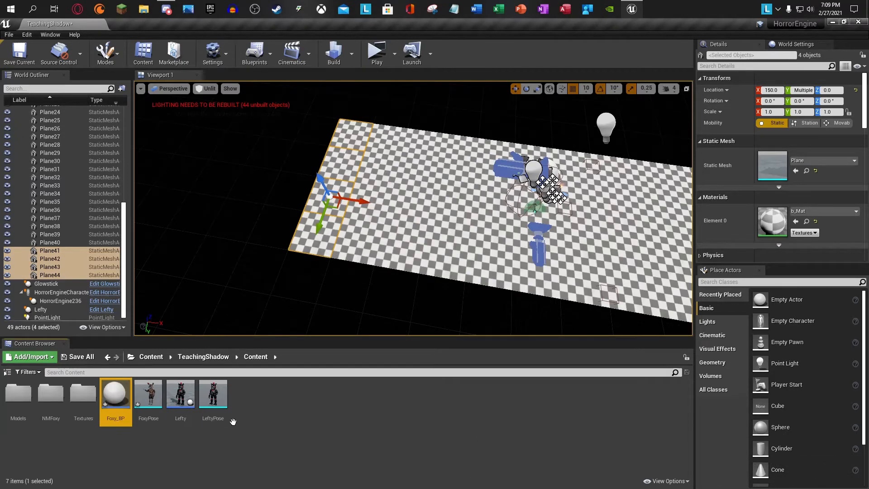
- Open Foxy_BP and add the FoxyPose static mesh to it as a component
{"action": "double_click", "coordinate": [121, 404]}
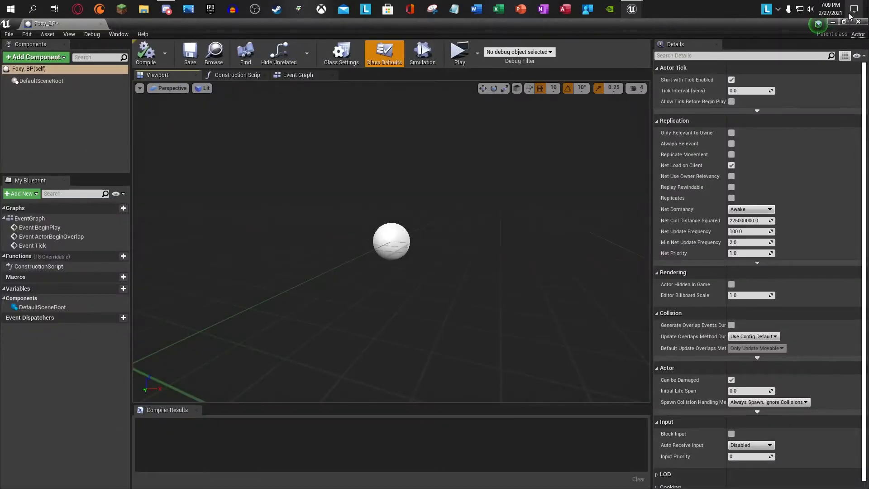
{"action": "left_click", "coordinate": [843, 22]}
{"action": "left_click_drag", "start_coordinate": [148, 393], "coordinate": [473, 312]}
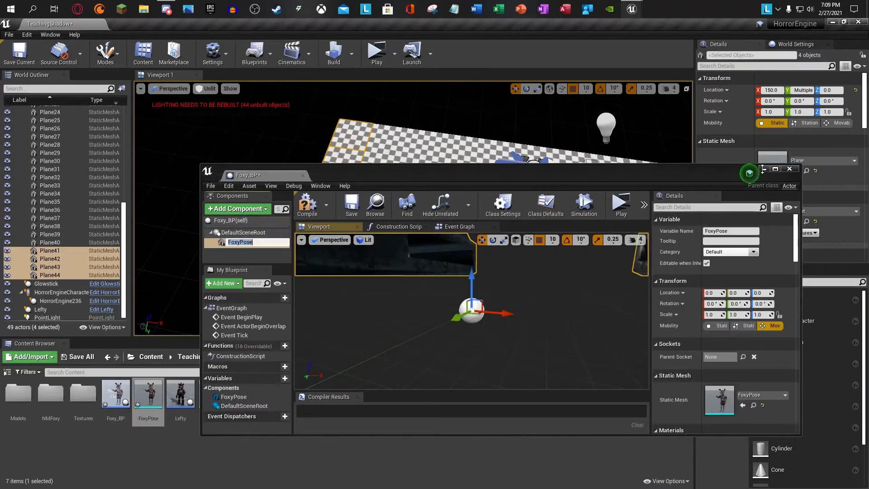
{"action": "left_click", "coordinate": [775, 168]}
{"action": "left_click", "coordinate": [842, 23]}
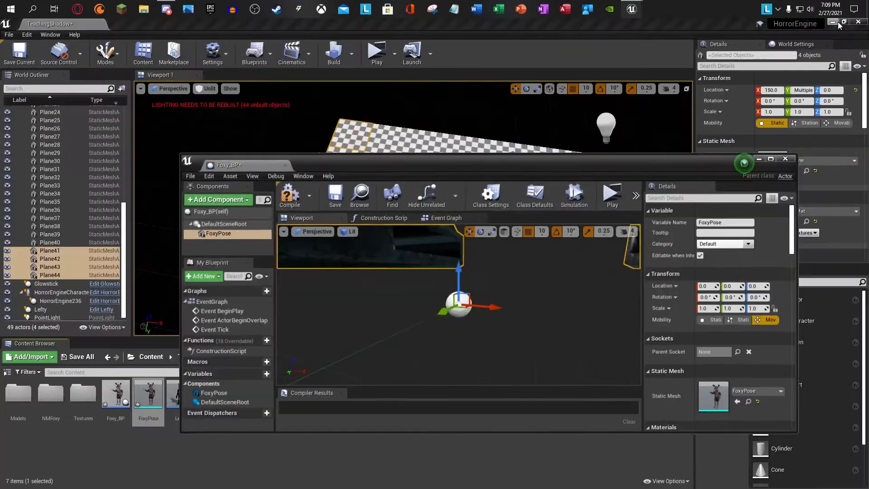
- Place Foxy_BP in the level at about X 280, Y 410 on the checkered floor
{"action": "left_click", "coordinate": [154, 401]}
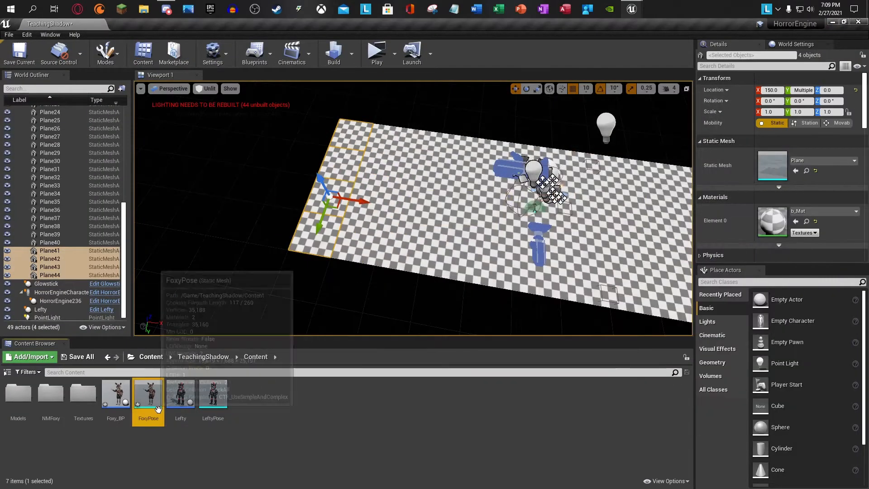
{"action": "left_click_drag", "start_coordinate": [159, 409], "coordinate": [593, 72]}
{"action": "scroll", "coordinate": [529, 286], "scroll_direction": "down", "scroll_amount": 5}
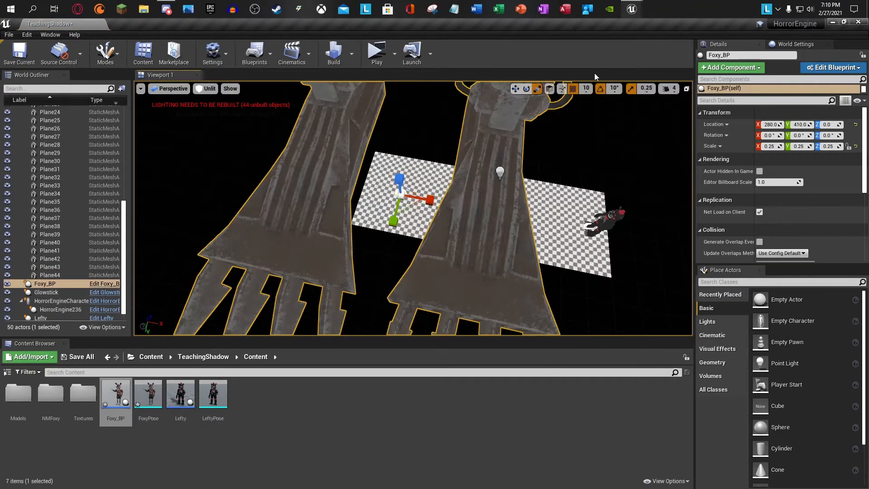
- Turn off scale snapping and shrink Foxy_BP uniformly to a scale of about 0.019
{"action": "left_click", "coordinate": [625, 93]}
{"action": "left_click", "coordinate": [630, 89]}
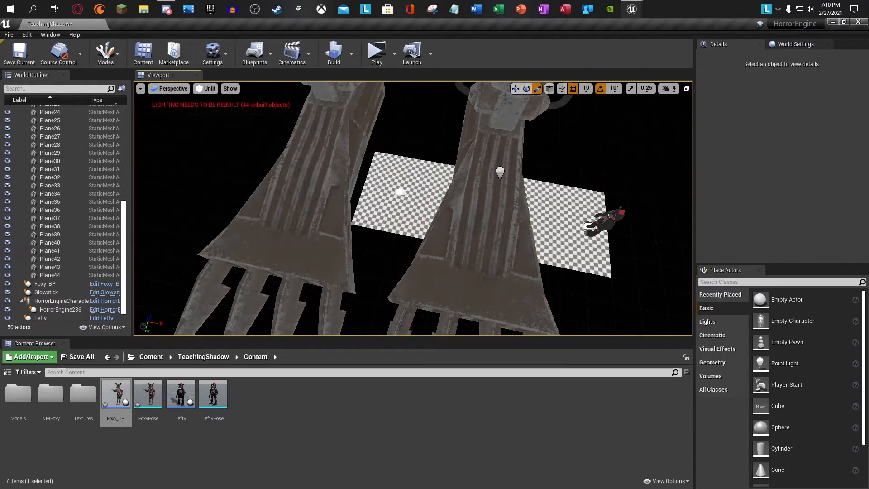
{"action": "left_click", "coordinate": [400, 191]}
{"action": "left_click_drag", "start_coordinate": [403, 197], "coordinate": [387, 209]}
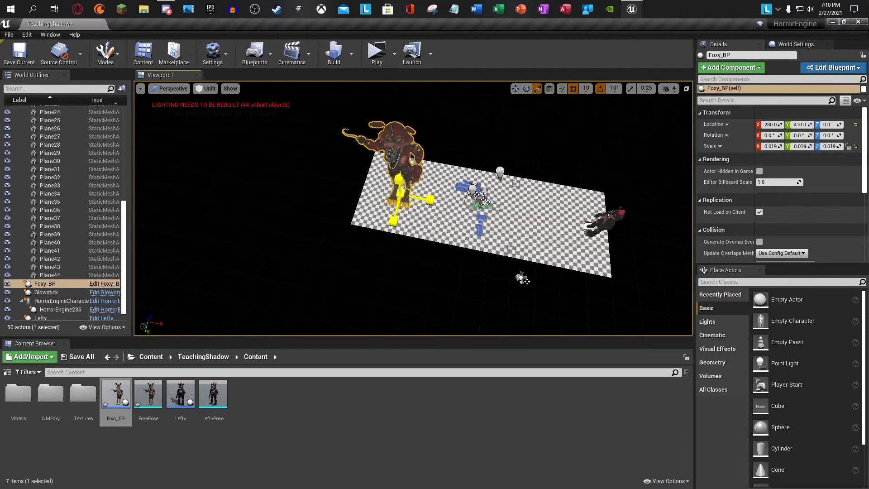
{"action": "left_click_drag", "start_coordinate": [523, 278], "coordinate": [528, 275]}
{"action": "key", "text": "f"}
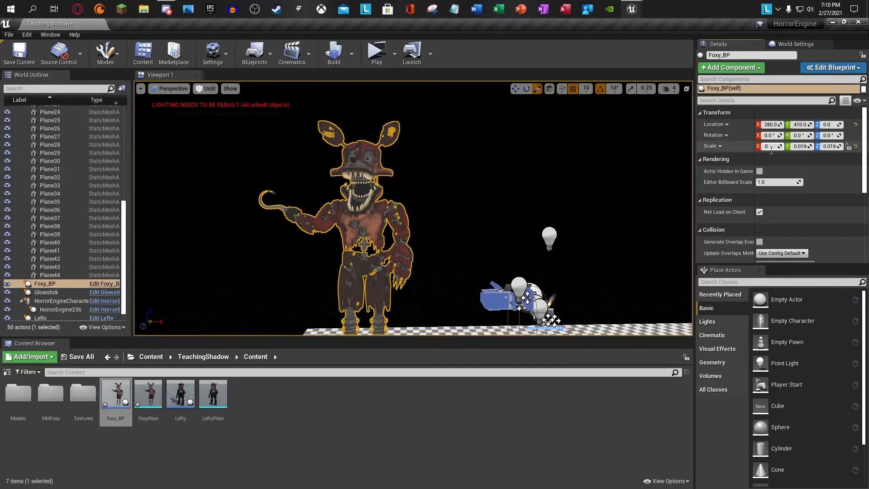
- Set the placed Foxy_BP's scale to 0.01 on all three axes and re-enable scale snapping
{"action": "left_click", "coordinate": [804, 149]}
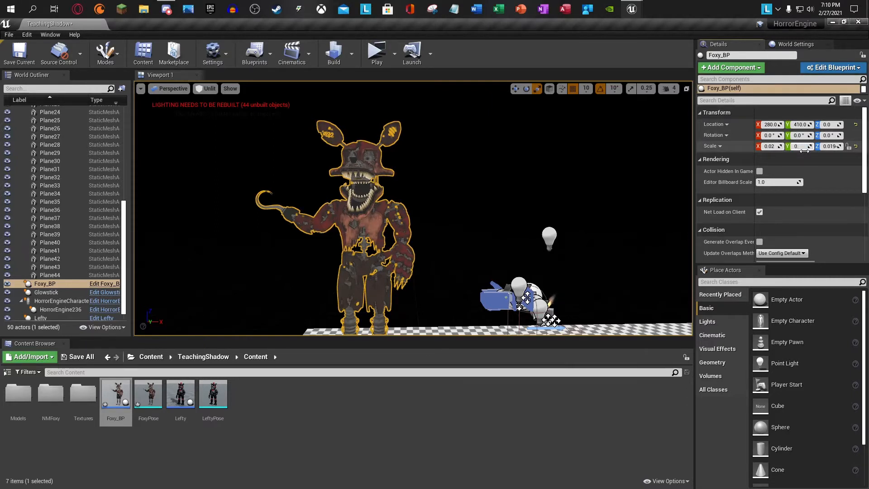
{"action": "left_click", "coordinate": [777, 153]}
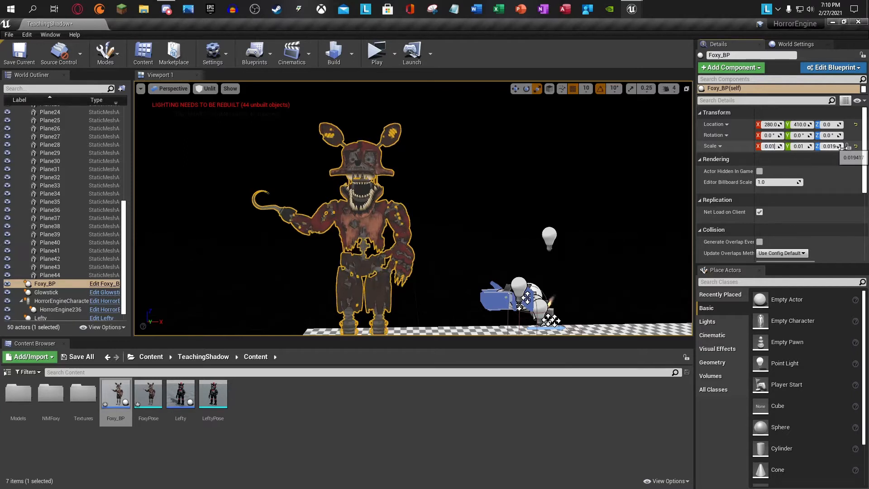
{"action": "left_click", "coordinate": [836, 148]}
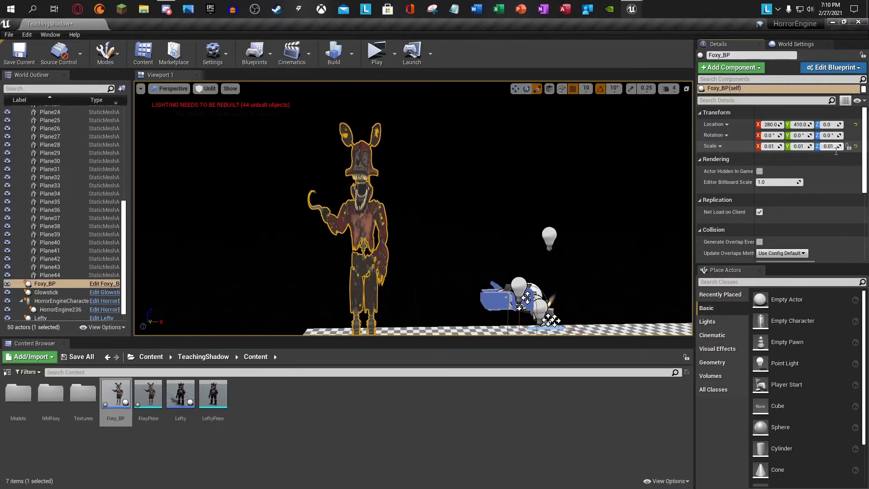
{"action": "right_click_drag", "start_coordinate": [440, 209], "coordinate": [421, 121]}
{"action": "left_click", "coordinate": [630, 88]}
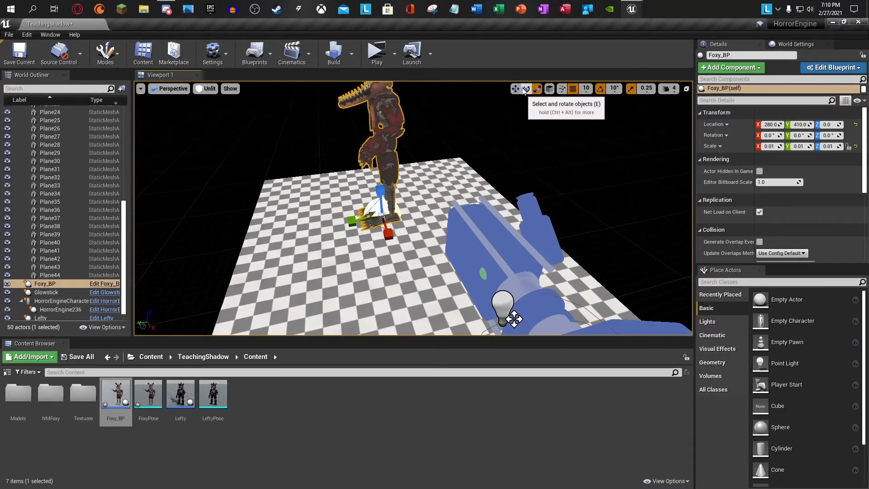
- Rotate Foxy_BP to -90° around Z and move it back along the floor to X 190
{"action": "left_click", "coordinate": [526, 88]}
{"action": "left_click_drag", "start_coordinate": [356, 241], "coordinate": [401, 243]}
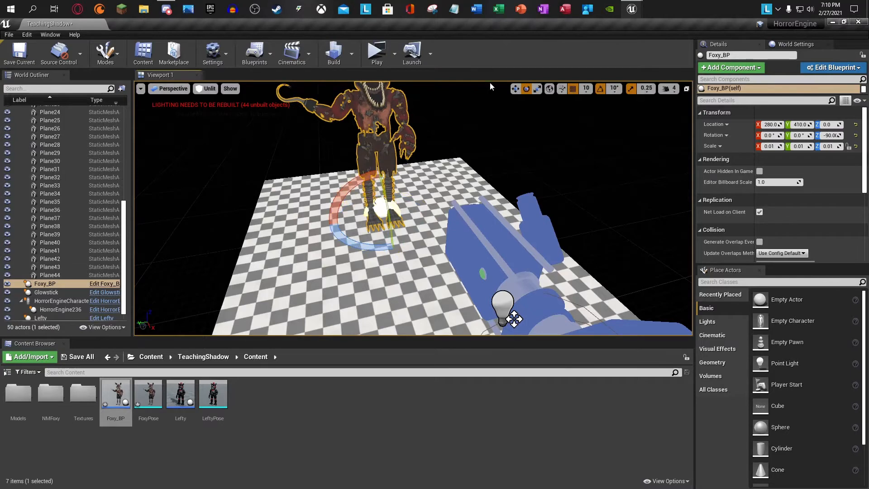
{"action": "left_click", "coordinate": [515, 89]}
{"action": "mouse_move", "coordinate": [425, 191]}
{"action": "right_mouse_down"}
{"action": "mouse_move", "coordinate": [389, 222]}
{"action": "mouse_move", "coordinate": [425, 191]}
{"action": "right_mouse_up"}
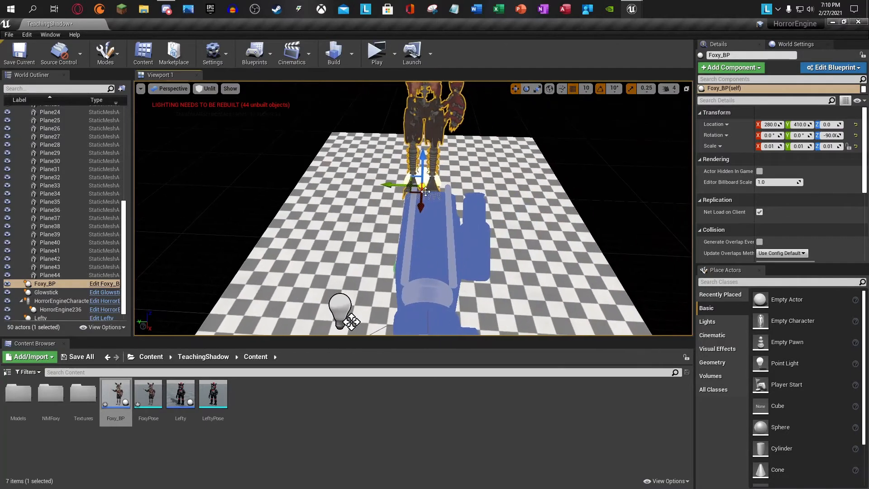
{"action": "left_click_drag", "start_coordinate": [429, 197], "coordinate": [427, 168]}
{"action": "key", "text": "Escape"}
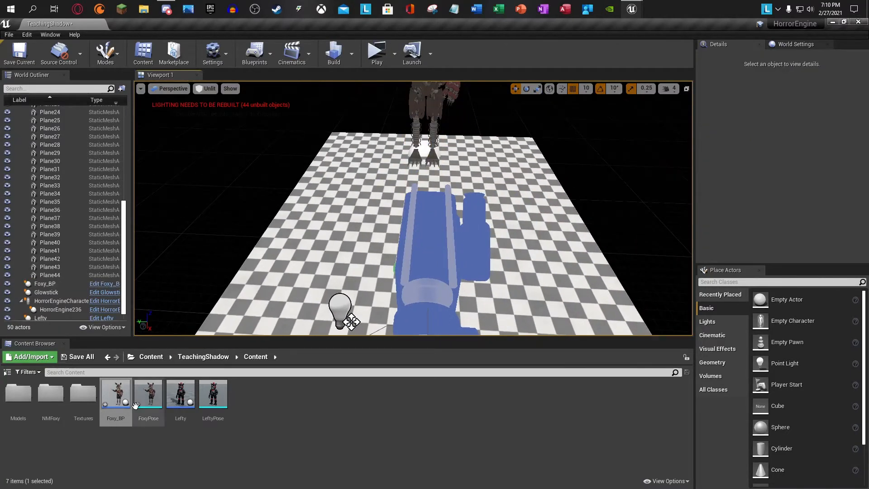
- Open the Foxy_BP Blueprint in a maximized editor with the FoxyPose model facing the camera
{"action": "double_click", "coordinate": [118, 394]}
{"action": "left_click", "coordinate": [774, 170]}
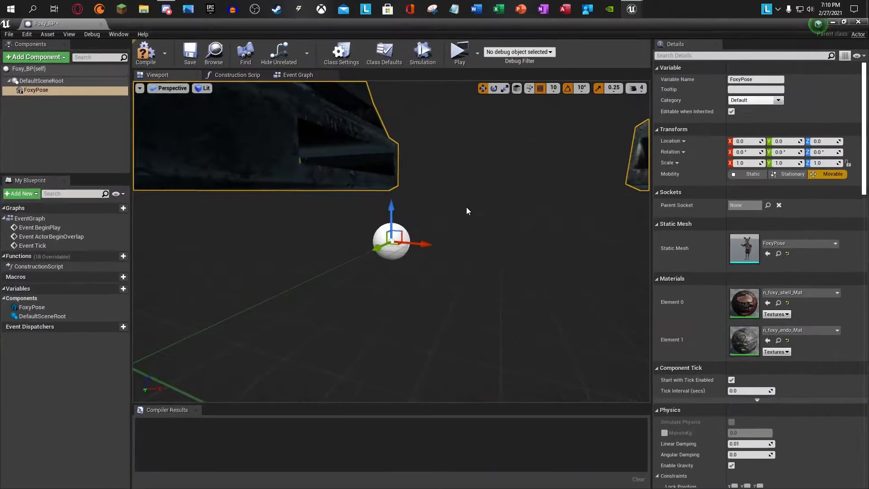
{"action": "right_click_drag", "start_coordinate": [466, 207], "coordinate": [291, 224]}
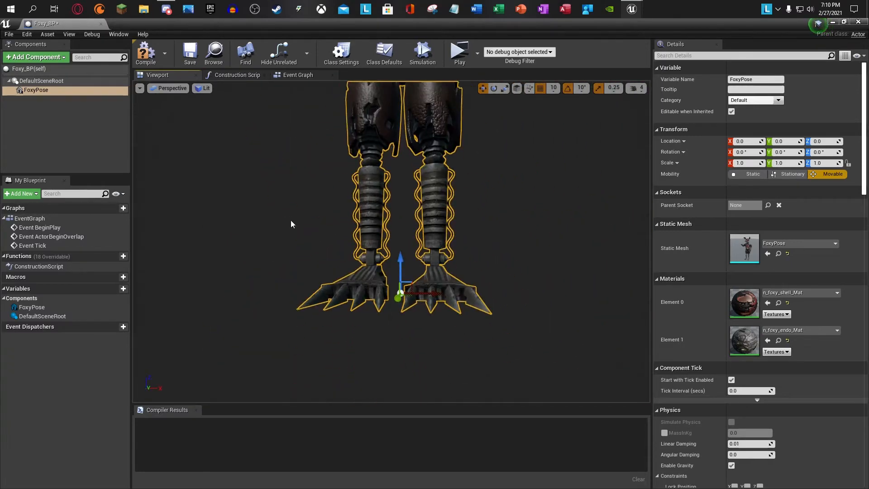
- Add a Box Collision component under FoxyPose in Foxy_BP
{"action": "left_click", "coordinate": [33, 57]}
{"action": "type", "text": "Box"}
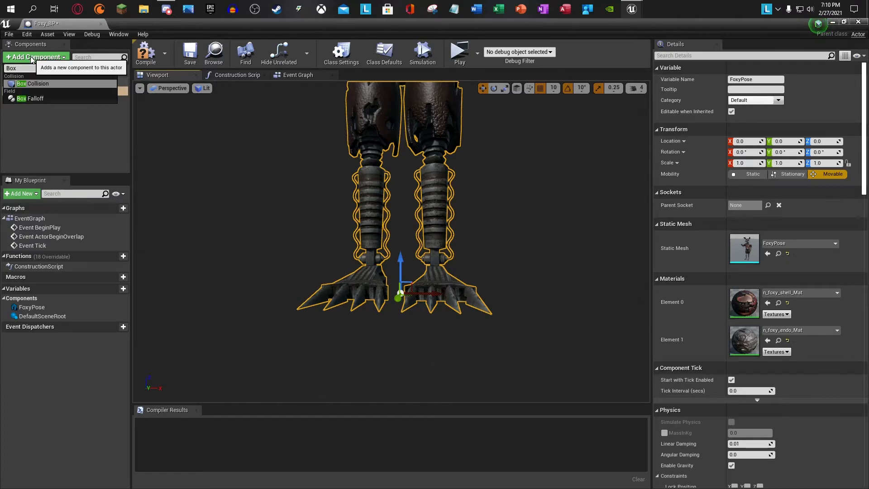
{"action": "key", "text": "Return"}
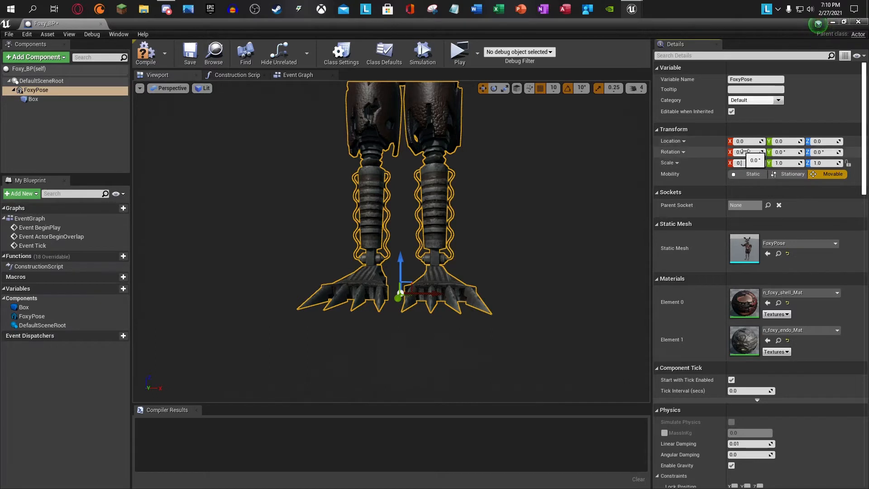
- Set the FoxyPose component's scale to 0.01 on X, Y and Z and compile the Blueprint
{"action": "type", "text": "0.01"}
{"action": "left_click", "coordinate": [786, 165]}
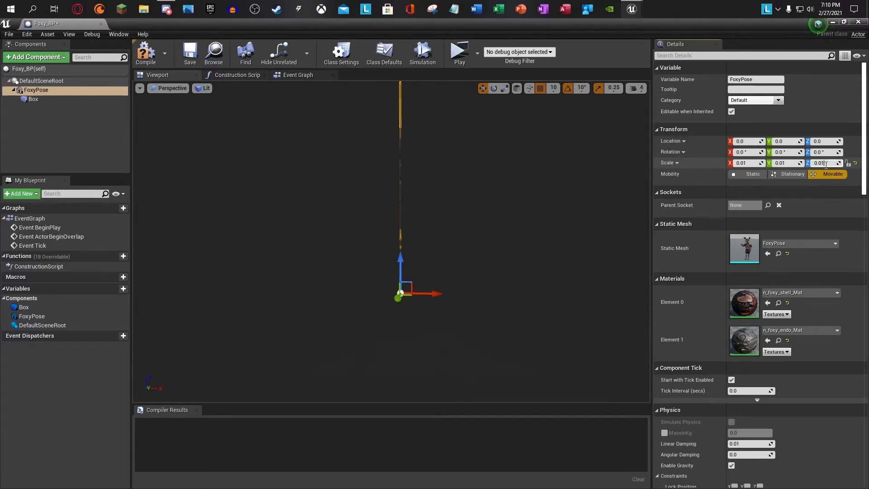
{"action": "key", "text": "Return"}
{"action": "left_click", "coordinate": [144, 54]}
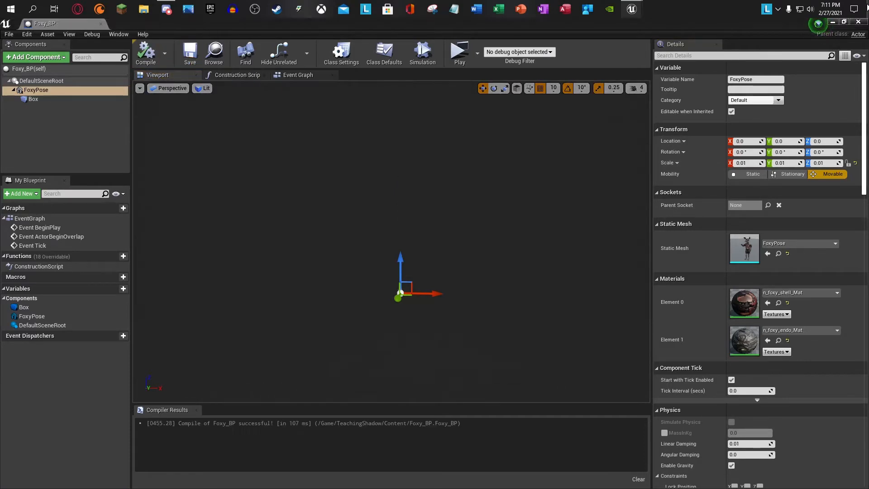
- Return to the level and set the placed Foxy_BP's scale to 1.0 on all three axes
{"action": "left_click", "coordinate": [832, 22]}
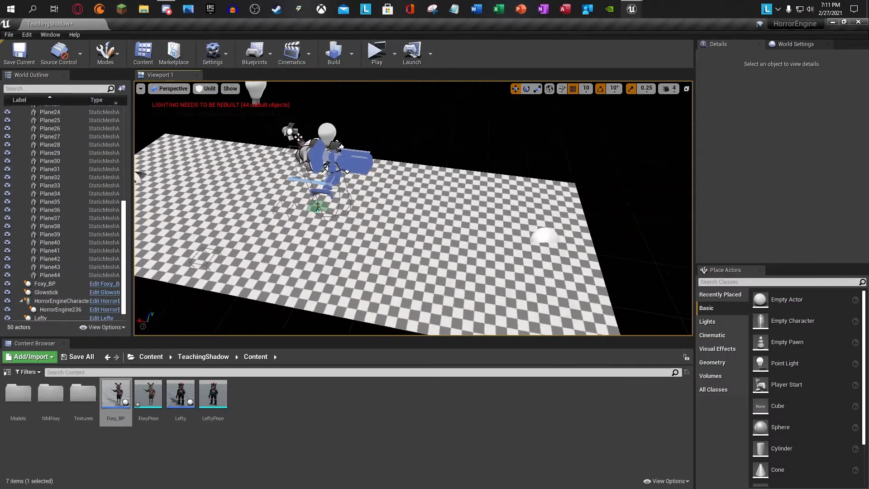
{"action": "scroll", "coordinate": [381, 200], "scroll_direction": "up", "scroll_amount": 3}
{"action": "left_click", "coordinate": [369, 196]}
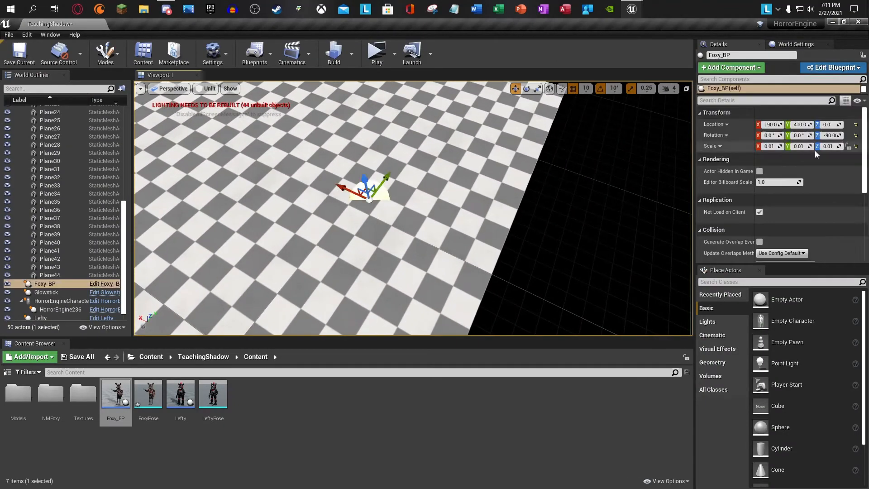
{"action": "left_click", "coordinate": [834, 147]}
{"action": "type", "text": "1"}
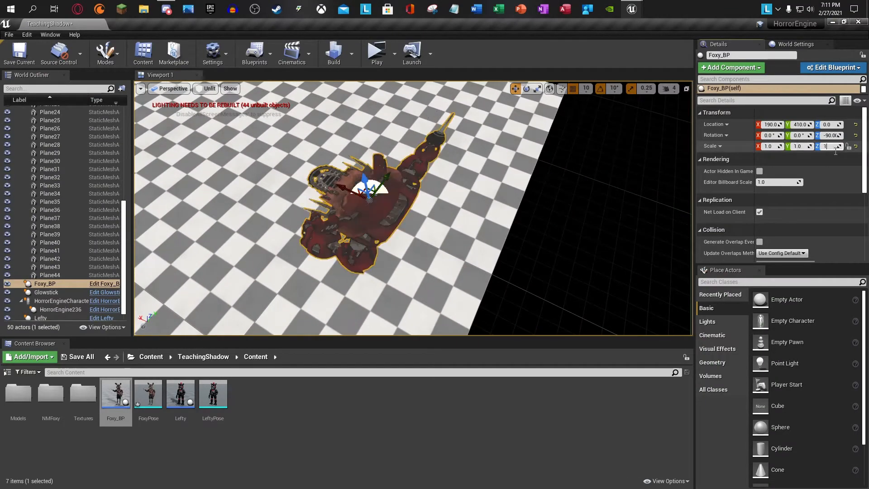
{"action": "key", "text": "Return"}
{"action": "key", "text": "s"}
{"action": "right_click_drag", "start_coordinate": [543, 190], "coordinate": [543, 113]}
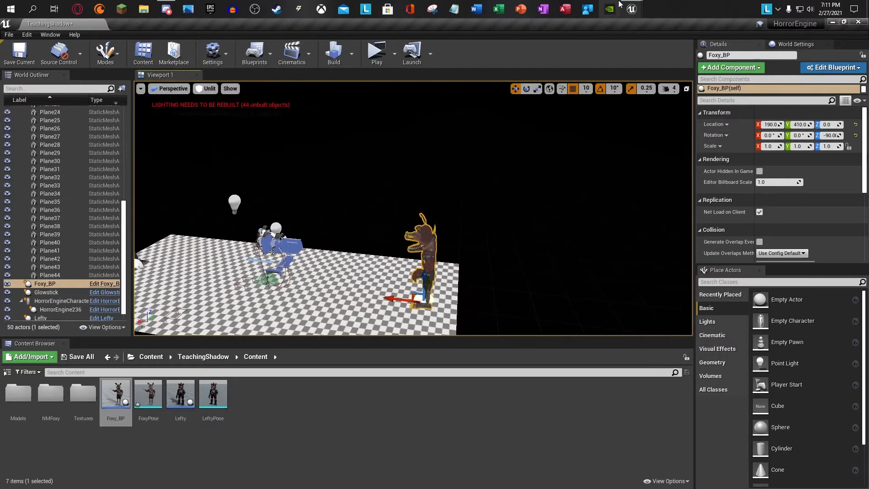
- Switch back to the Foxy_BP Blueprint and examine the scaled-down FoxyPose model in its viewport
{"action": "left_click", "coordinate": [636, 6]}
{"action": "left_click", "coordinate": [672, 53]}
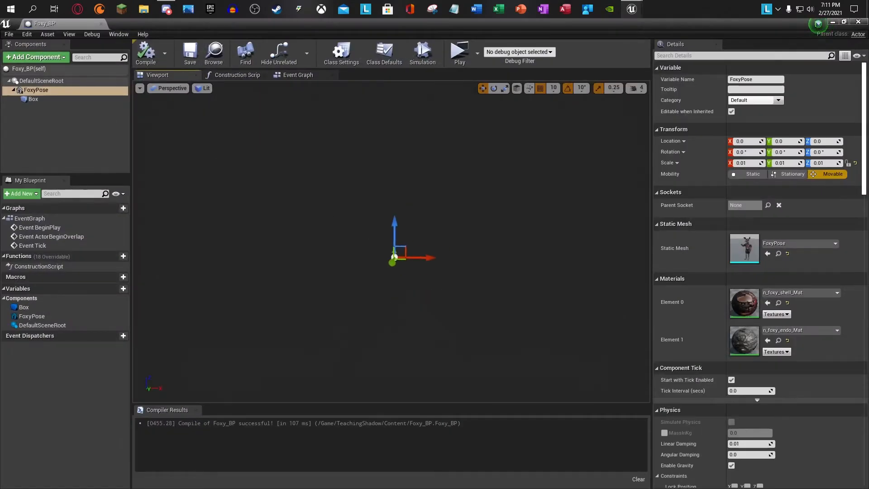
{"action": "key", "text": "w"}
{"action": "right_click_drag", "start_coordinate": [386, 212], "coordinate": [367, 167]}
{"action": "right_click_drag", "start_coordinate": [393, 218], "coordinate": [228, 220]}
{"action": "key", "text": "d"}
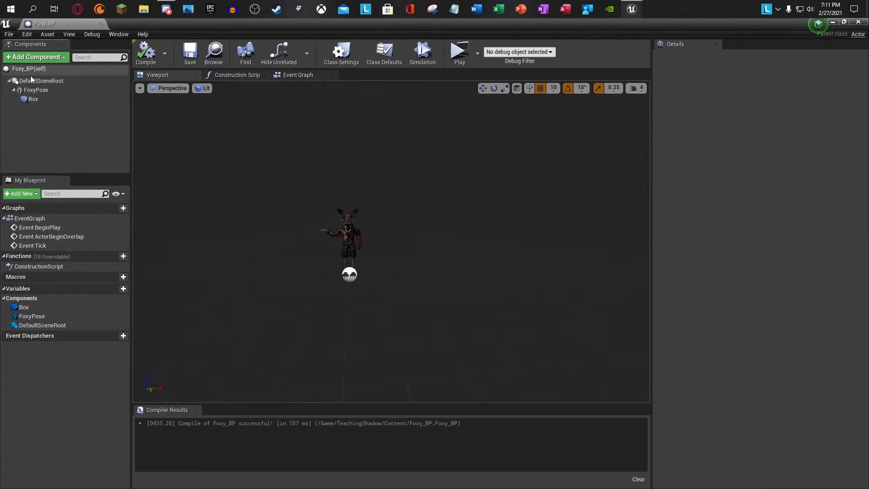
- Try stretching the Box component along X to a scale of 4.0, and delete the component
{"action": "double_click", "coordinate": [33, 98]}
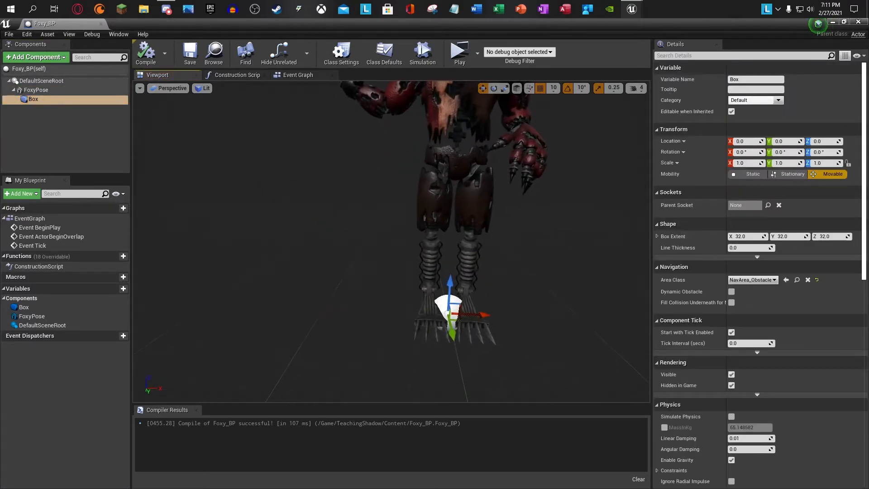
{"action": "scroll", "coordinate": [233, 152], "scroll_direction": "down", "scroll_amount": 5}
{"action": "key", "text": "r"}
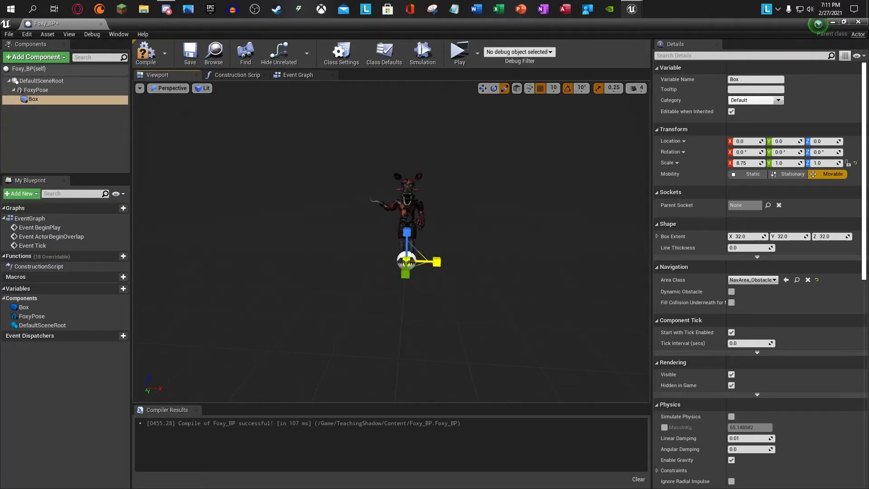
{"action": "left_click", "coordinate": [55, 102]}
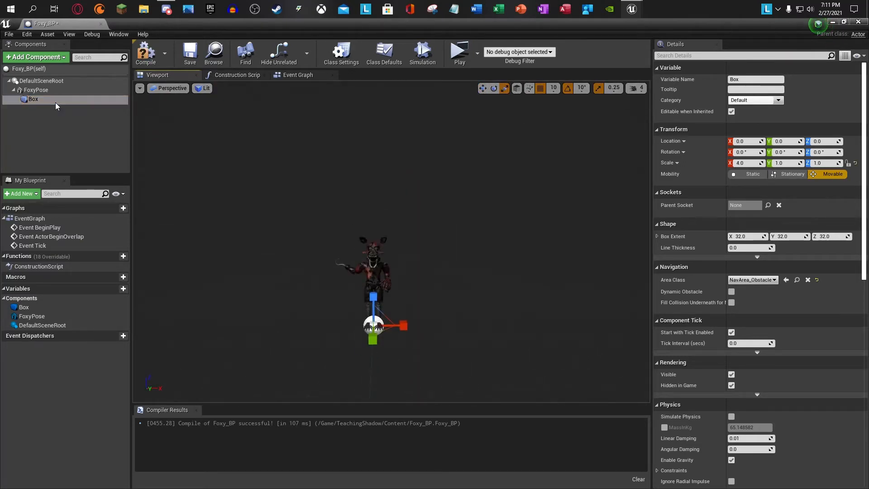
{"action": "key", "text": "Delete"}
- Add a new Box collision component to the Foxy_BP Blueprint, directly under DefaultSceneRoot, and keep it selected
{"action": "left_click", "coordinate": [36, 60]}
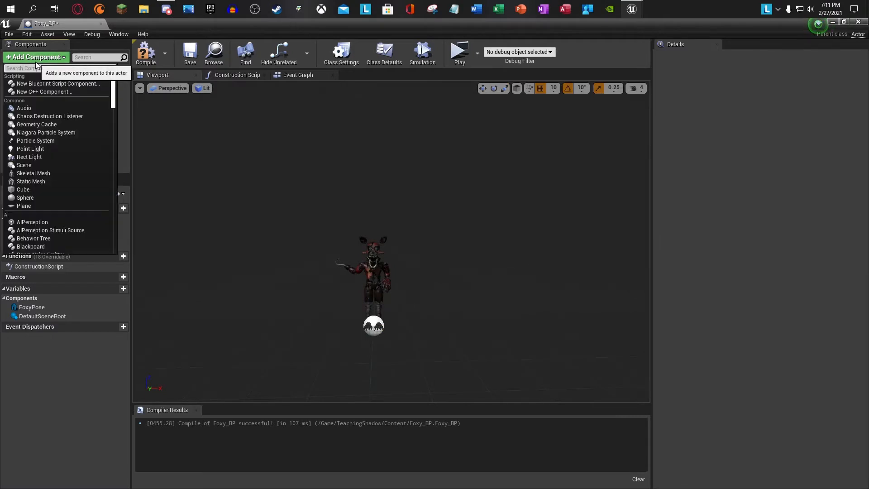
{"action": "type", "text": "Box"}
{"action": "key", "text": "Return"}
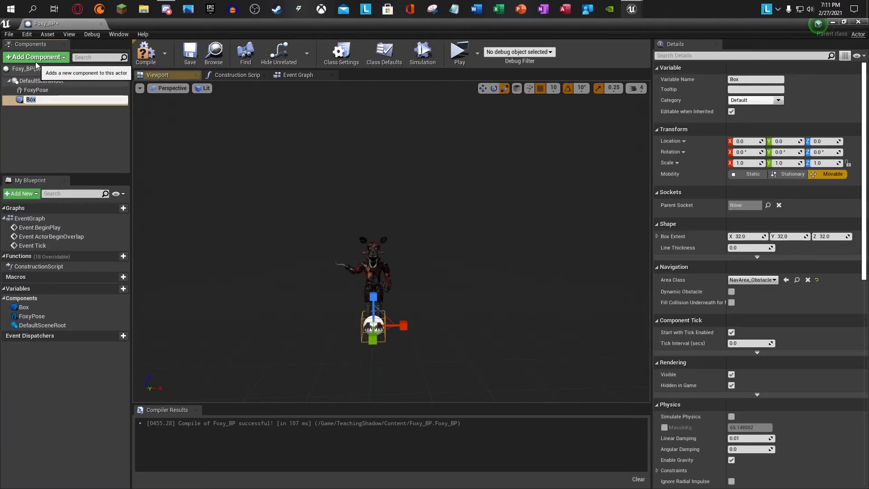
{"action": "left_click", "coordinate": [89, 166]}
{"action": "left_click", "coordinate": [39, 99]}
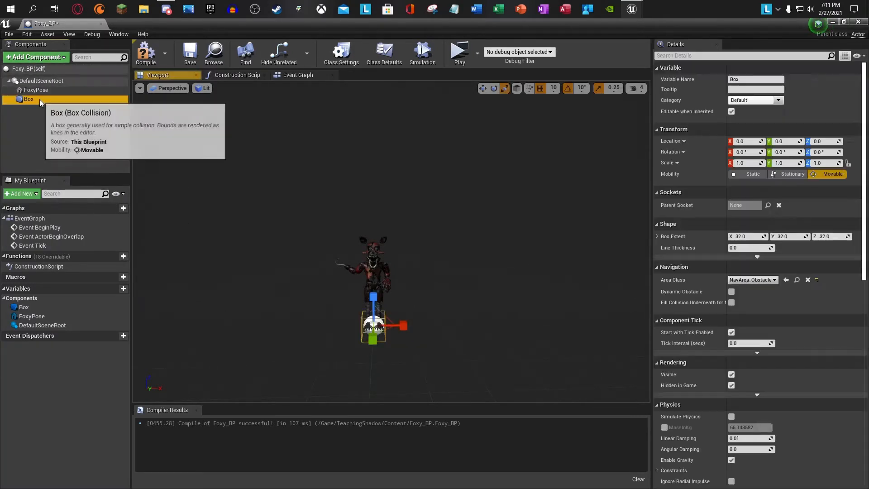
- Scale the Box component to 2.0 on X, 2.0 on Y and 5.25 on Z, and raise it to Z location 120.0
{"action": "left_click", "coordinate": [495, 89]}
{"action": "left_click", "coordinate": [506, 88]}
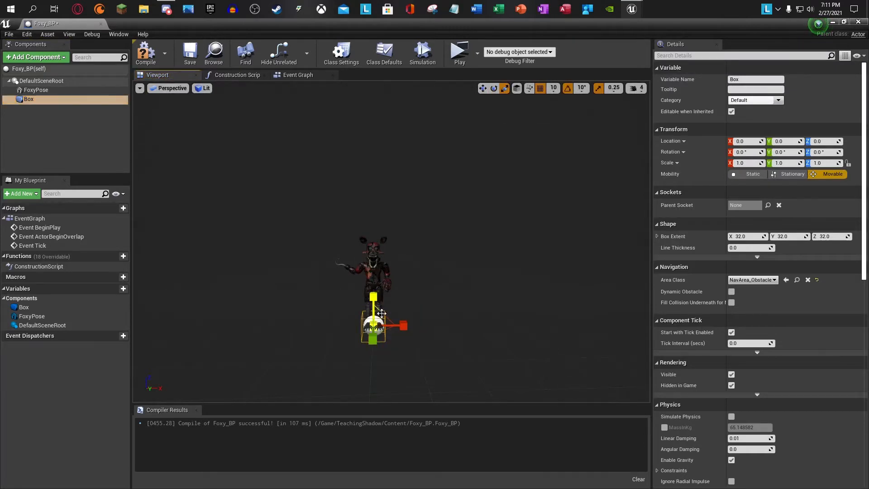
{"action": "left_click_drag", "start_coordinate": [373, 296], "coordinate": [373, 351]}
{"action": "right_click_drag", "start_coordinate": [373, 351], "coordinate": [203, 350]}
{"action": "right_click_drag", "start_coordinate": [398, 335], "coordinate": [398, 345]}
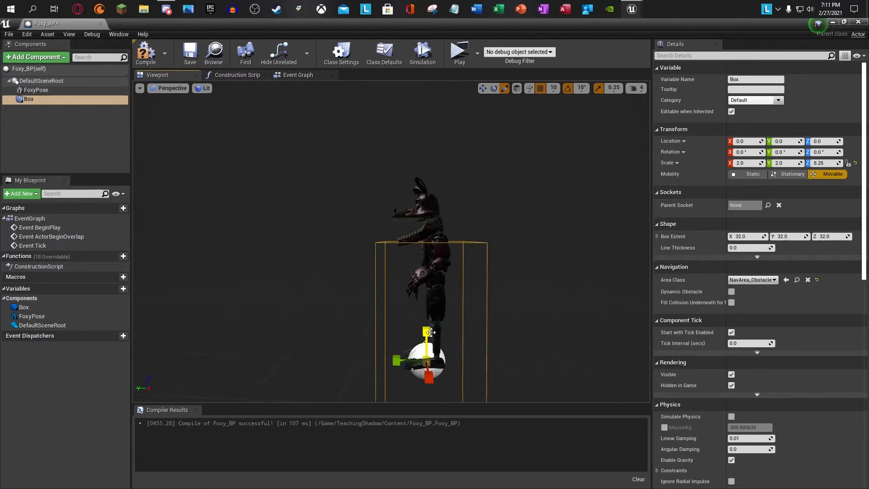
{"action": "left_click", "coordinate": [483, 88]}
{"action": "left_click_drag", "start_coordinate": [426, 328], "coordinate": [434, 244]}
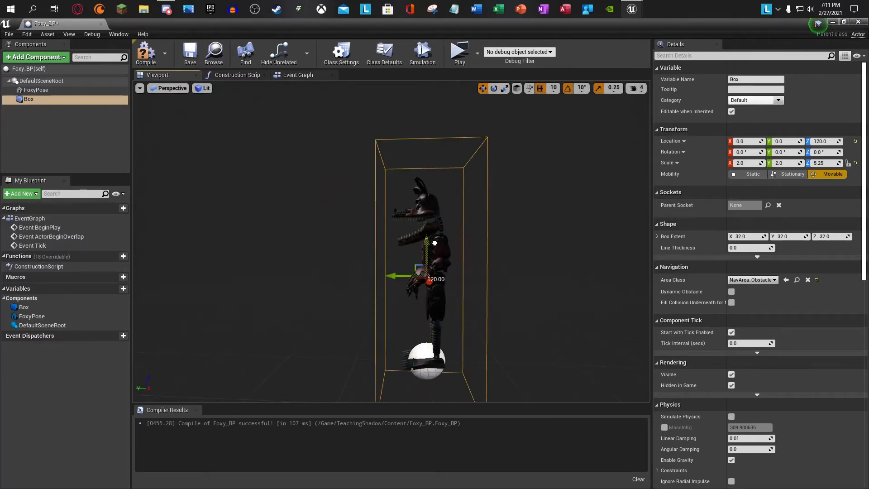
{"action": "right_click_drag", "start_coordinate": [435, 240], "coordinate": [604, 248]}
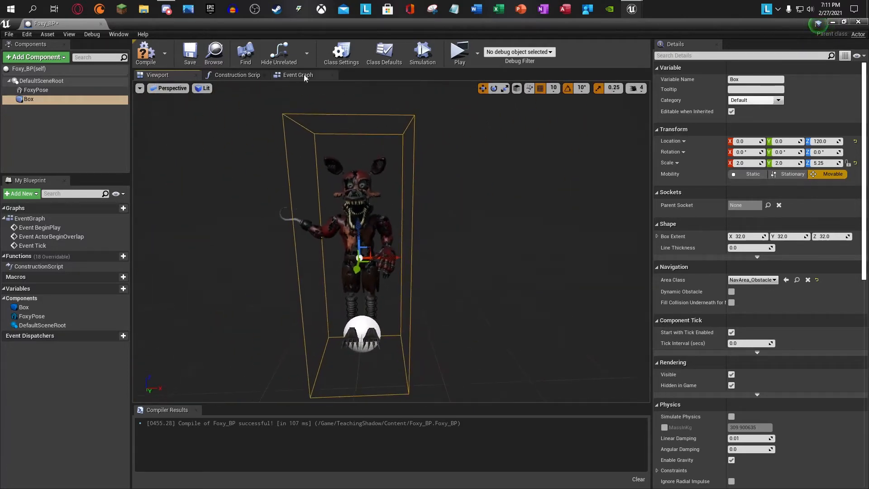
- Add an On Component Begin Overlap event for the Box component to the event graph
{"action": "left_click", "coordinate": [301, 76]}
{"action": "left_click", "coordinate": [71, 100]}
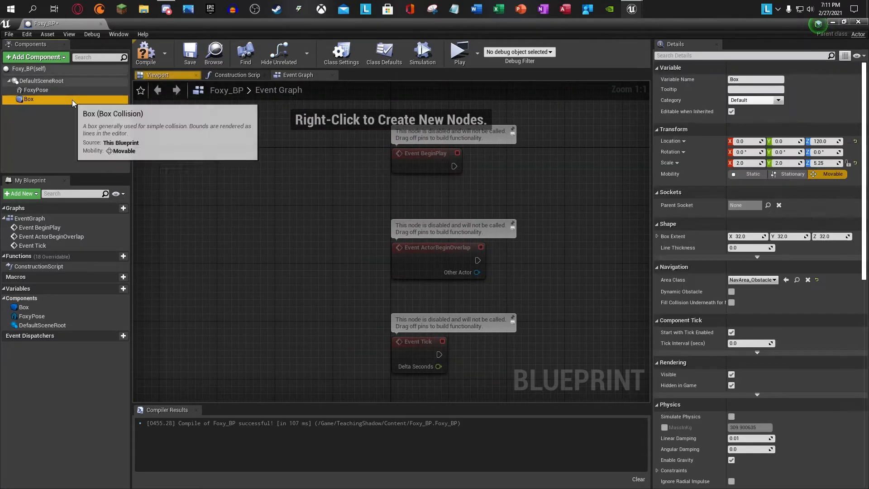
{"action": "scroll", "coordinate": [724, 167], "scroll_direction": "down", "scroll_amount": 3}
{"action": "scroll", "coordinate": [724, 162], "scroll_direction": "down", "scroll_amount": 10}
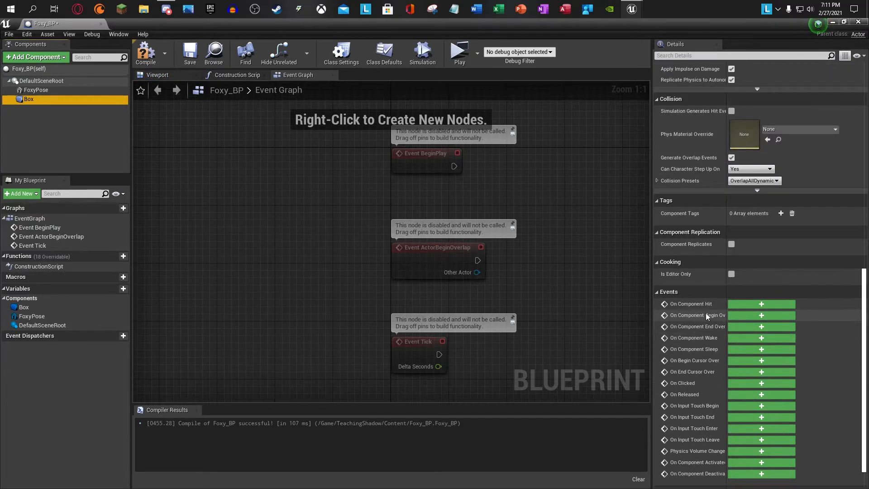
{"action": "left_click", "coordinate": [742, 316]}
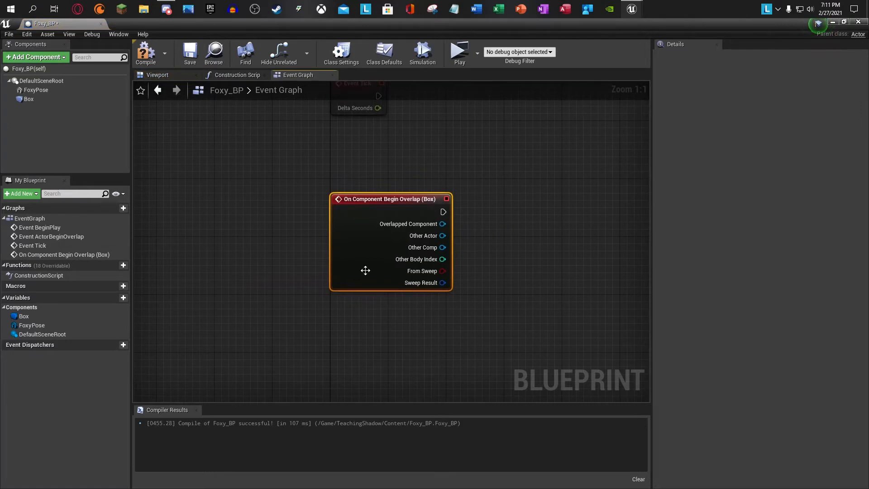
{"action": "right_click_drag", "start_coordinate": [495, 197], "coordinate": [458, 181]}
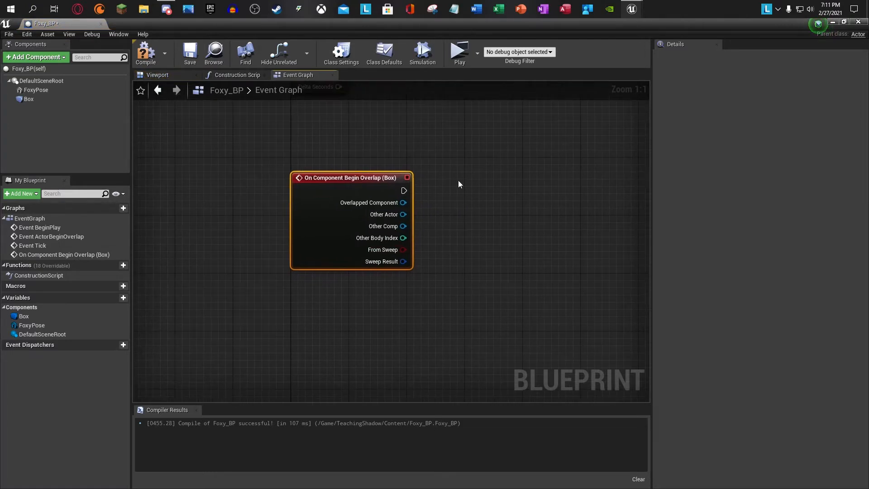
- Try adding an Event ActorBeginOverlap node below the Box overlap event, and delete it
{"action": "right_click", "coordinate": [335, 291]}
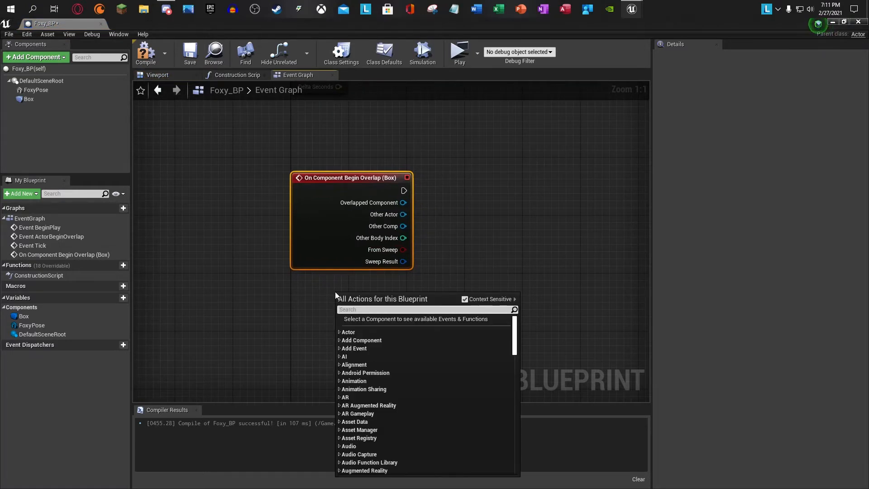
{"action": "type", "text": "ove"}
{"action": "key", "text": "BackSpace"}
{"action": "key", "text": "BackSpace"}
{"action": "key", "text": "BackSpace"}
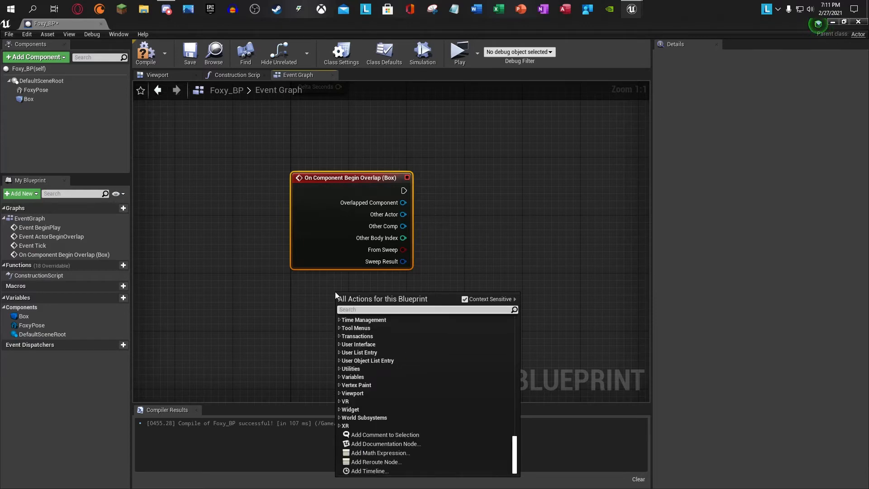
{"action": "type", "text": "begin o"}
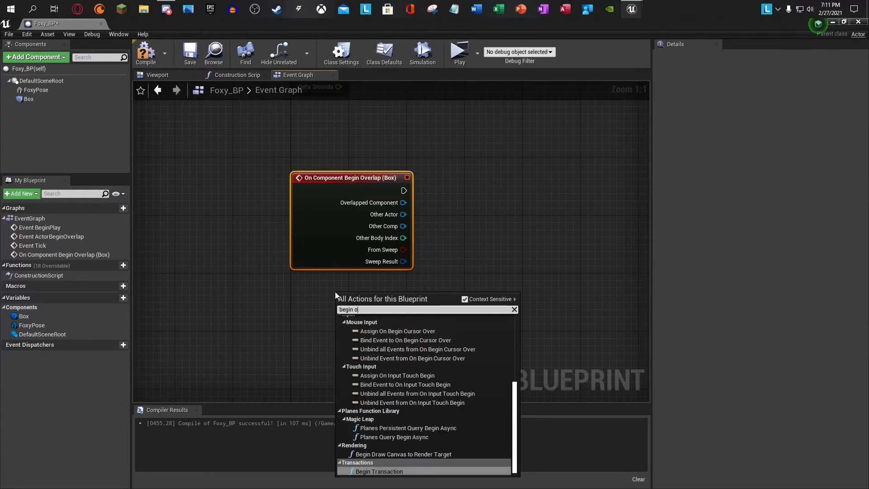
{"action": "type", "text": "verlap"}
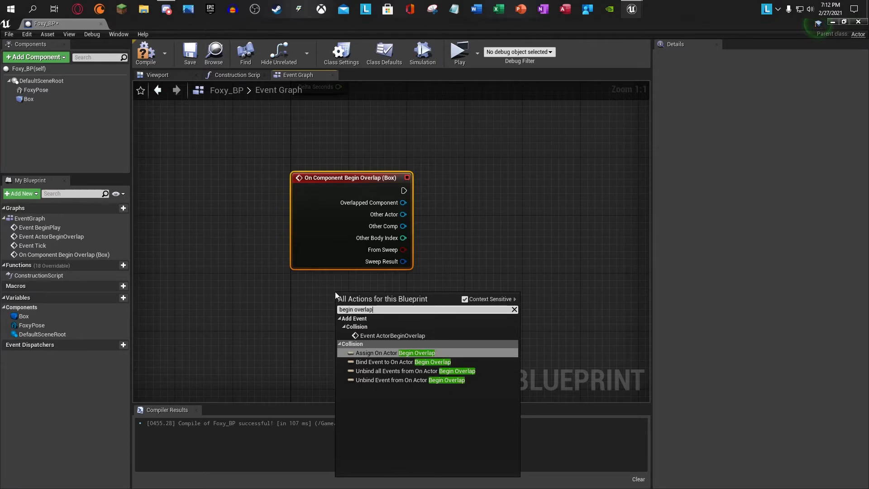
{"action": "key", "text": "Up"}
{"action": "key", "text": "Return"}
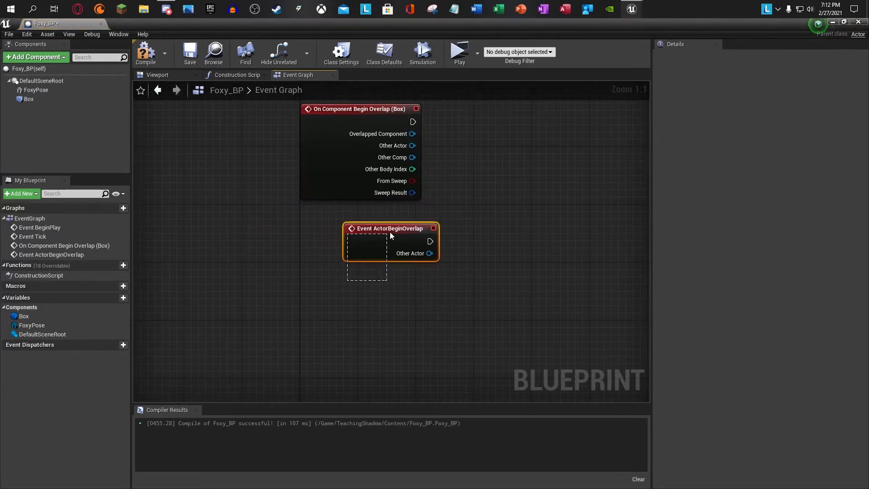
{"action": "left_click_drag", "start_coordinate": [390, 232], "coordinate": [398, 228]}
{"action": "key", "text": "Delete"}
{"action": "right_click_drag", "start_coordinate": [489, 157], "coordinate": [457, 222]}
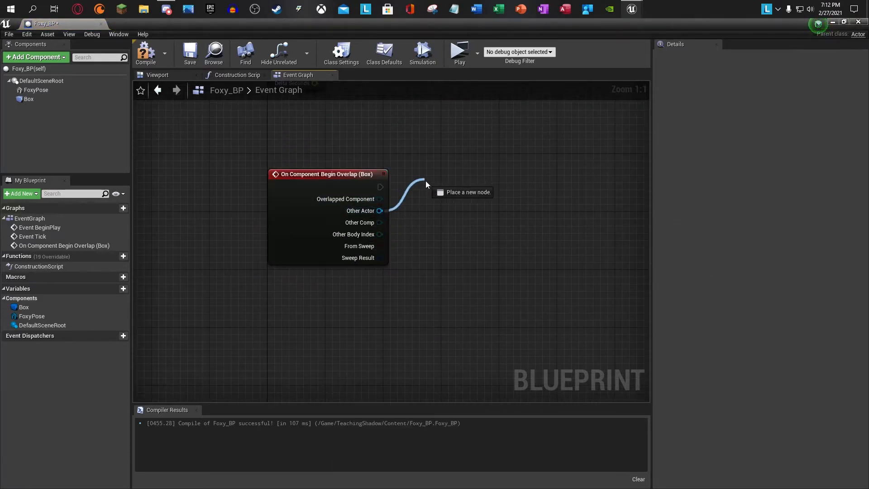
- Check the player character's class name in the TeachingShadow level, and return to the Foxy_BP event graph
{"action": "left_click_drag", "start_coordinate": [426, 181], "coordinate": [455, 194]}
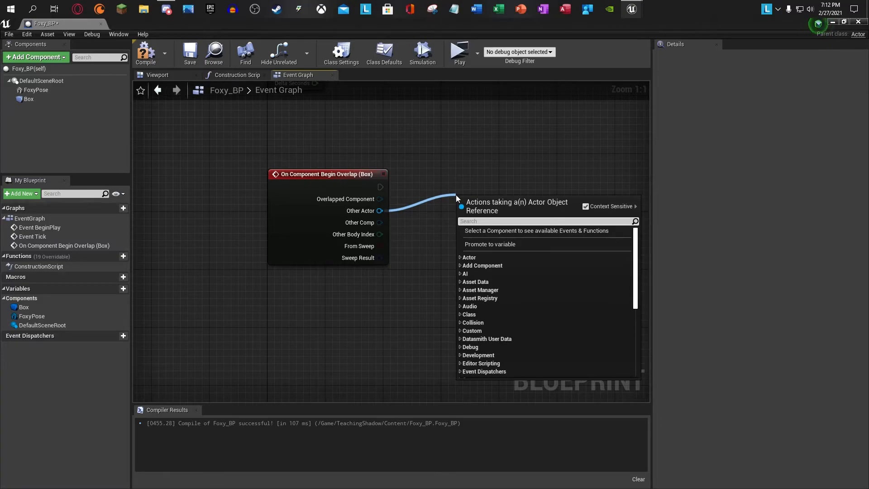
{"action": "type", "text": "c"}
{"action": "left_click", "coordinate": [866, 10]}
{"action": "left_click", "coordinate": [832, 23]}
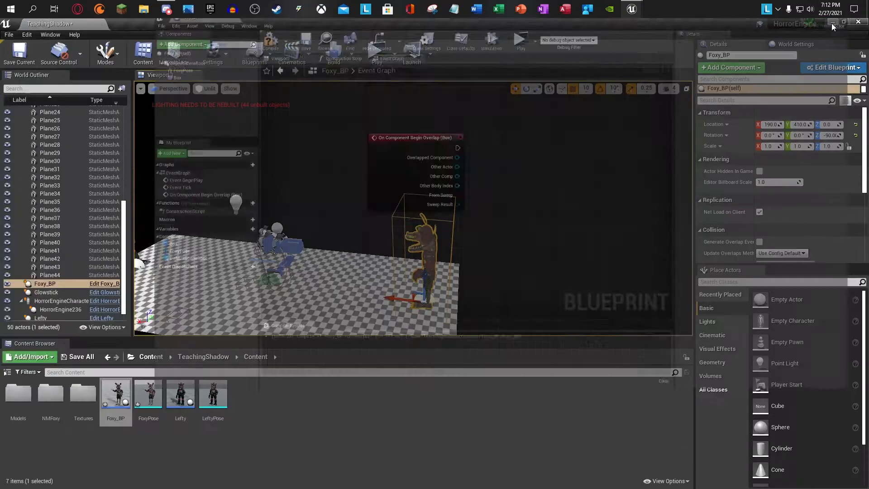
{"action": "right_click_drag", "start_coordinate": [419, 211], "coordinate": [391, 219]}
{"action": "left_click", "coordinate": [390, 220]}
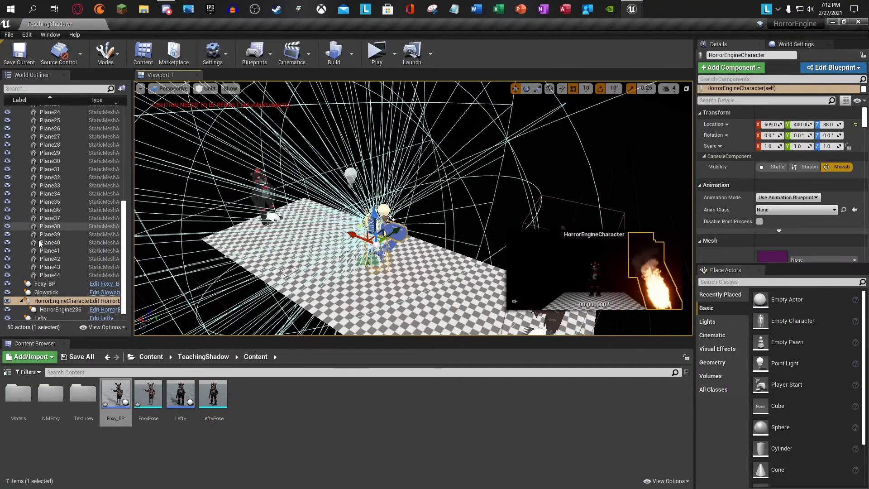
{"action": "mouse_move", "coordinate": [647, 4]}
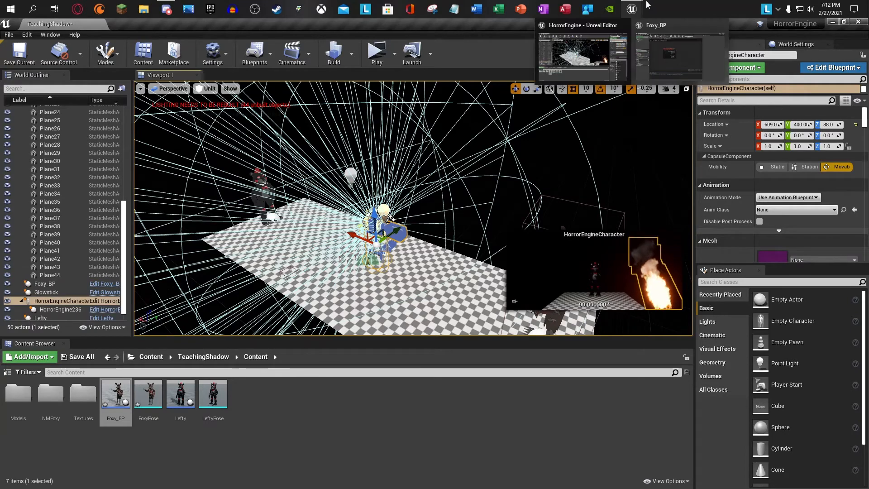
{"action": "left_click", "coordinate": [663, 51]}
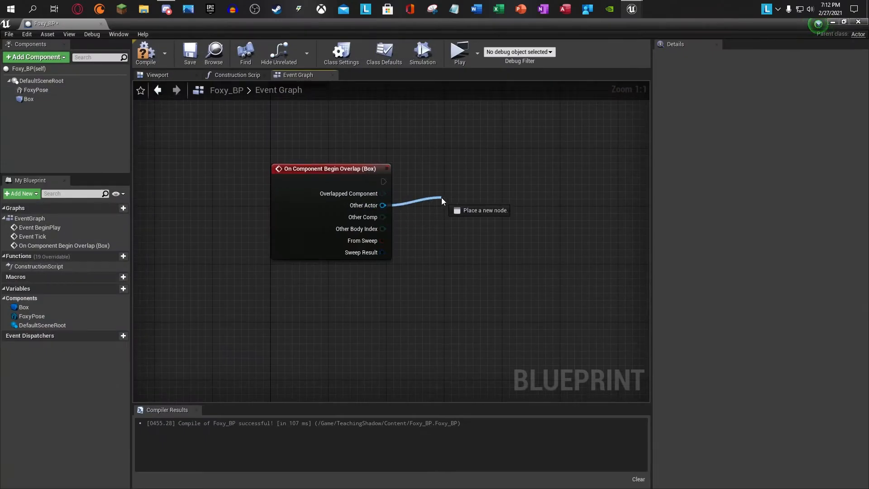
- Add a Cast To HorrorEngineCharacter node from the overlap event's Other Actor output and align it with the event
{"action": "left_click_drag", "start_coordinate": [441, 197], "coordinate": [442, 197]}
{"action": "type", "text": "cas"}
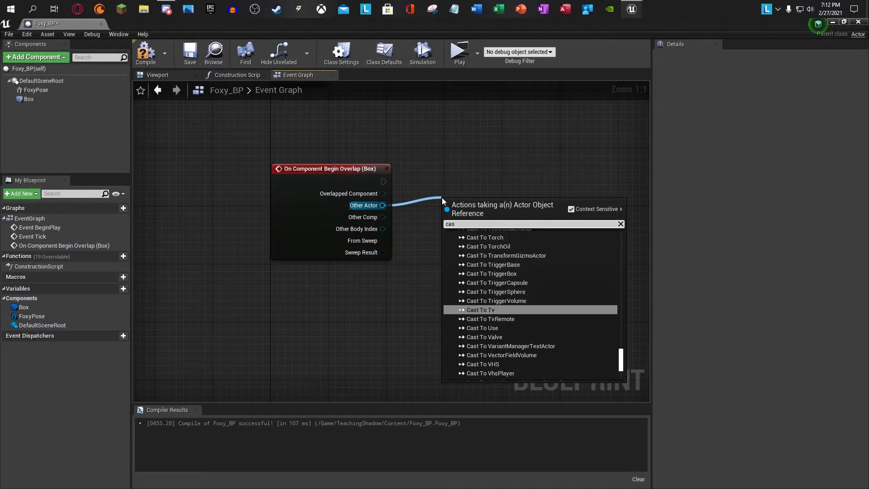
{"action": "type", "text": " to horror"}
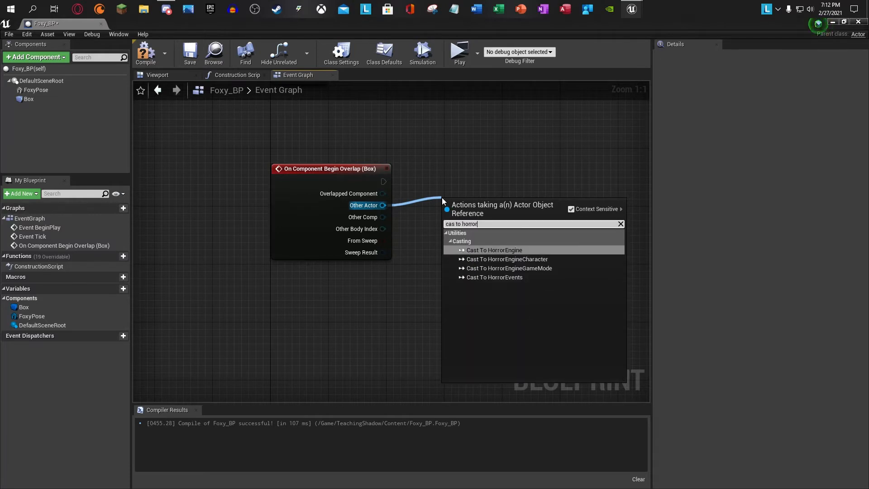
{"action": "key", "text": "Down"}
{"action": "key", "text": "Return"}
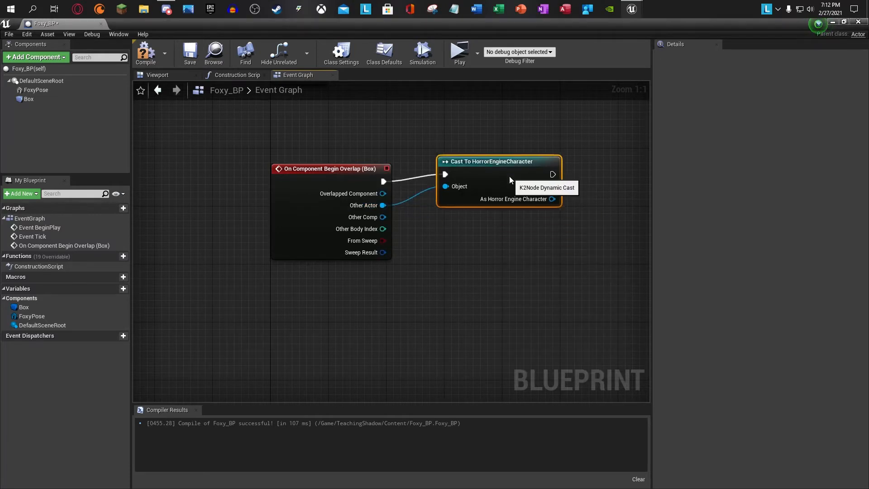
{"action": "left_click_drag", "start_coordinate": [509, 177], "coordinate": [512, 188]}
{"action": "left_click", "coordinate": [498, 241]}
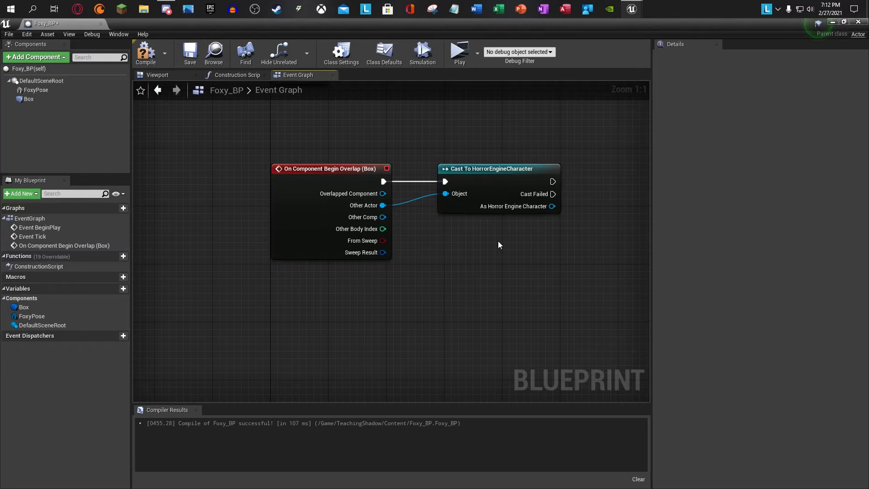
- Compile the Foxy_BP Blueprint and play-test the level by walking the character into Foxy
{"action": "left_click", "coordinate": [145, 53]}
{"action": "left_click", "coordinate": [458, 53]}
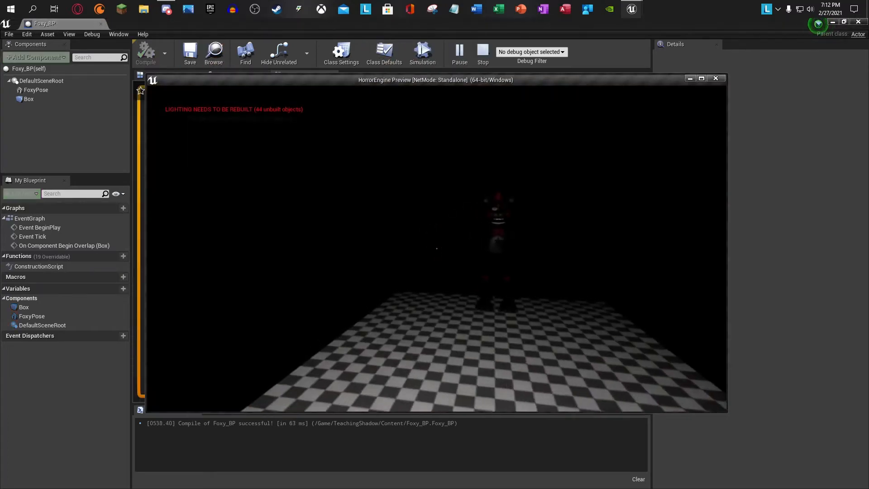
{"action": "key", "text": "w"}
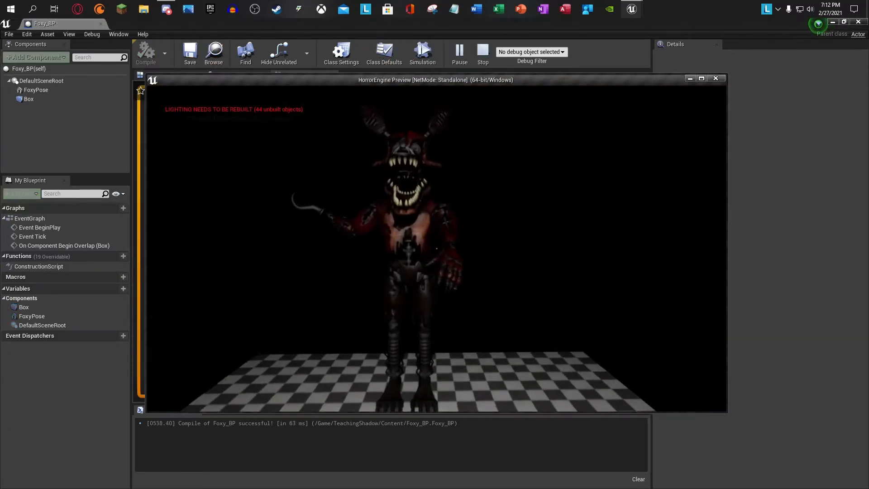
{"action": "key", "text": "w"}
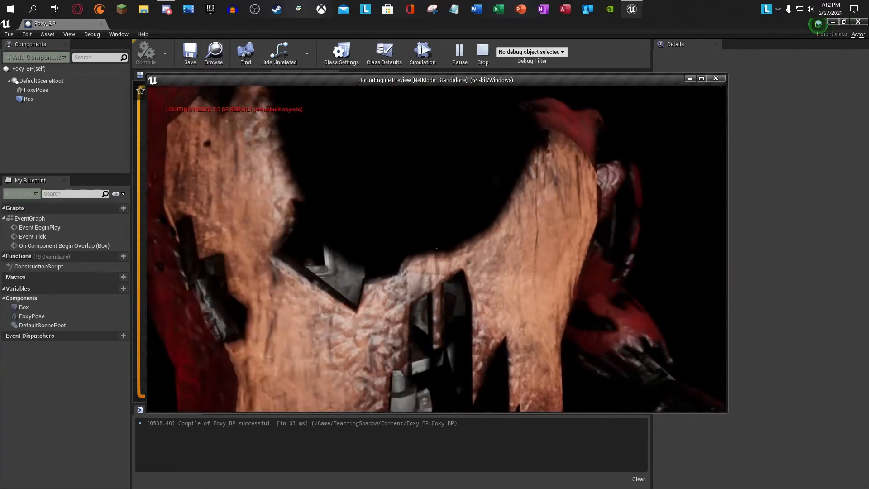
{"action": "key", "text": "Escape"}
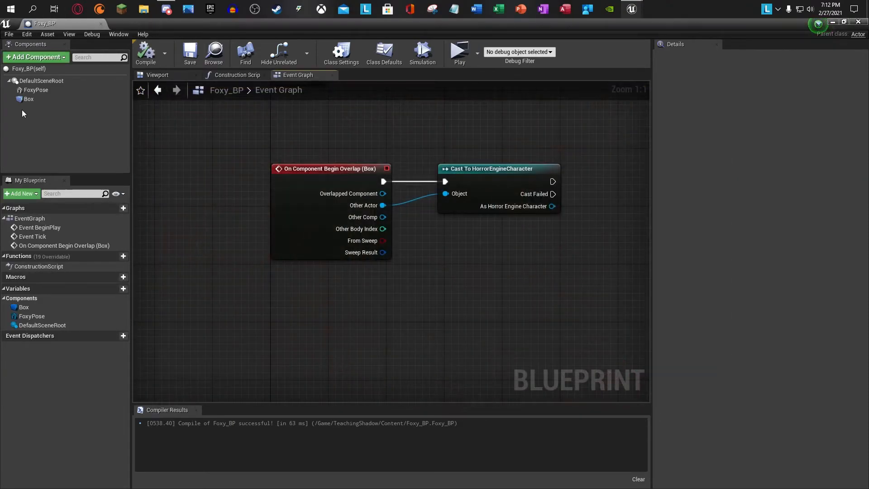
- Filter the FoxyPose component's details for "coll" and choose a different collision preset
{"action": "left_click", "coordinate": [36, 90]}
{"action": "left_click", "coordinate": [723, 56]}
{"action": "type", "text": "coll"}
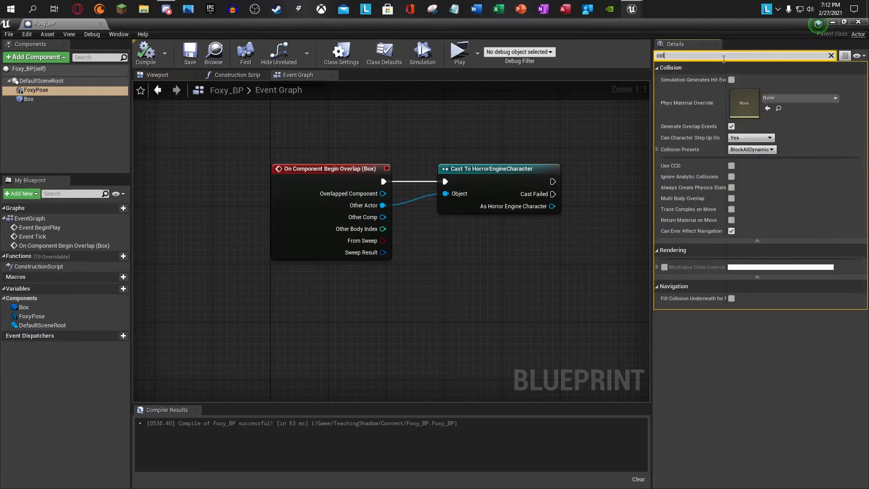
{"action": "left_click", "coordinate": [751, 149]}
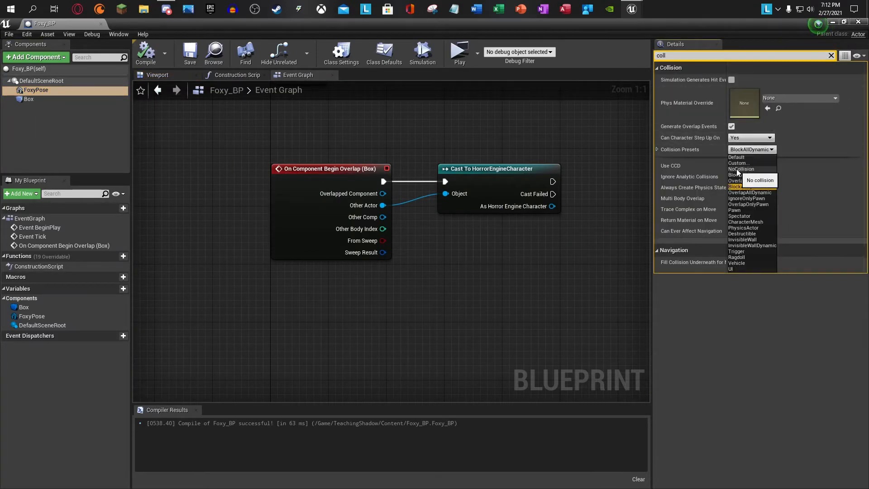
{"action": "left_click", "coordinate": [739, 181]}
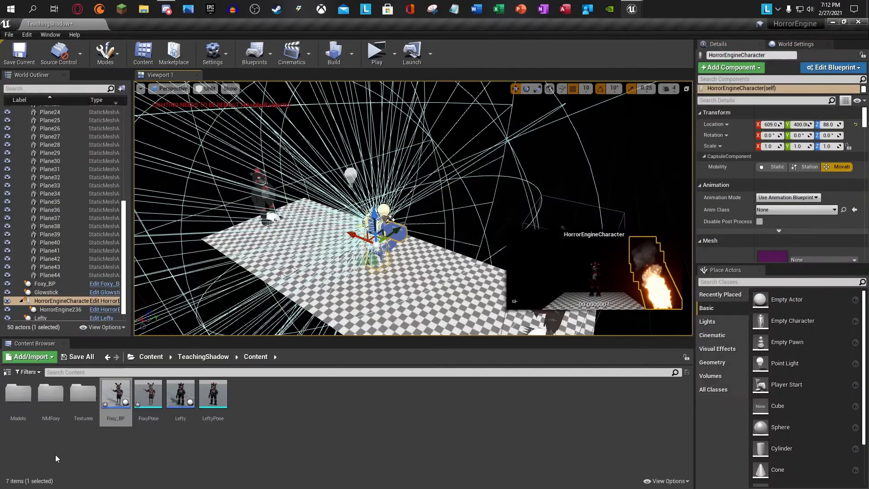
- Open the FoxyPose mesh asset and turn on the display of both its simple and complex collision
{"action": "double_click", "coordinate": [148, 394]}
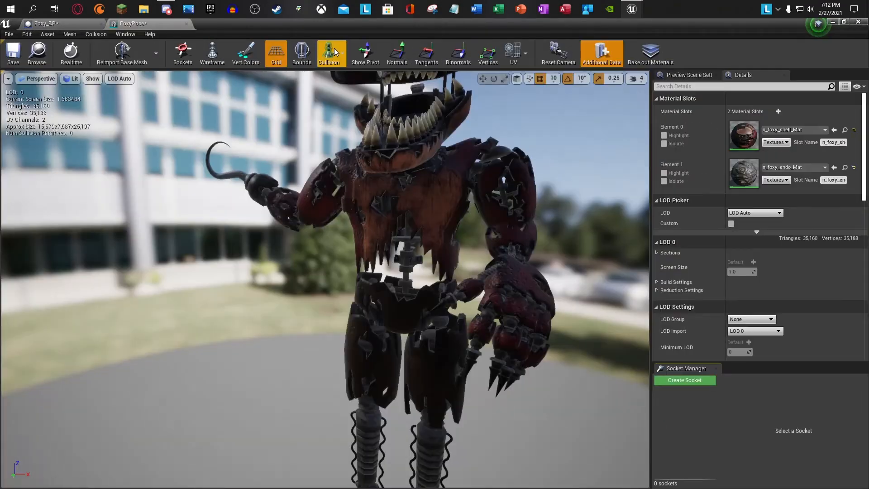
{"action": "left_click", "coordinate": [334, 50]}
{"action": "mouse_move", "coordinate": [335, 190]}
{"action": "right_mouse_down"}
{"action": "mouse_move", "coordinate": [335, 253]}
{"action": "mouse_move", "coordinate": [335, 226]}
{"action": "right_mouse_up"}
{"action": "key", "text": "s"}
{"action": "left_click", "coordinate": [329, 52]}
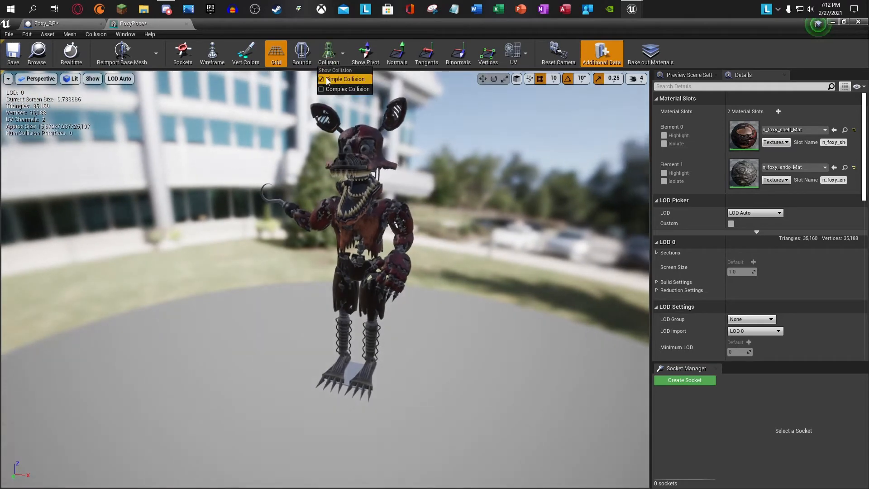
{"action": "left_click", "coordinate": [324, 89]}
{"action": "left_click", "coordinate": [325, 89]}
{"action": "left_click", "coordinate": [324, 89]}
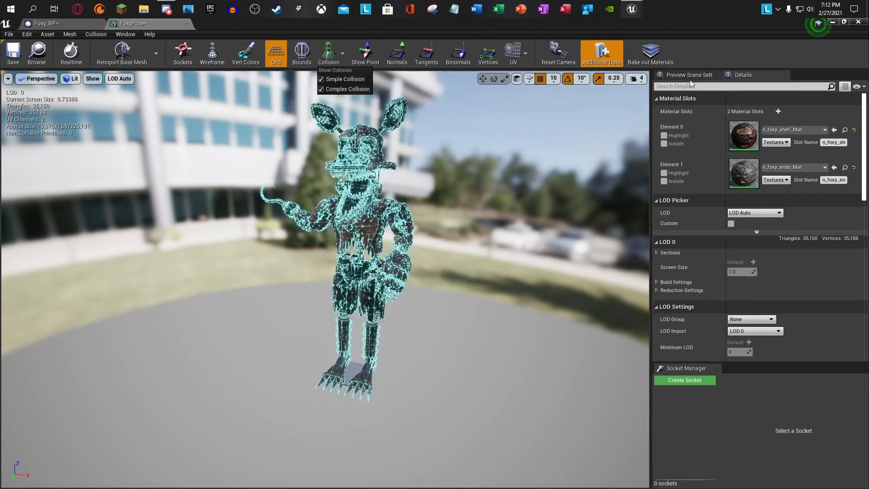
- Filter FoxyPose's details for "coll", set Collision Complexity to Use Complex Collision As Simple, then save and close the mesh
{"action": "left_click", "coordinate": [692, 86]}
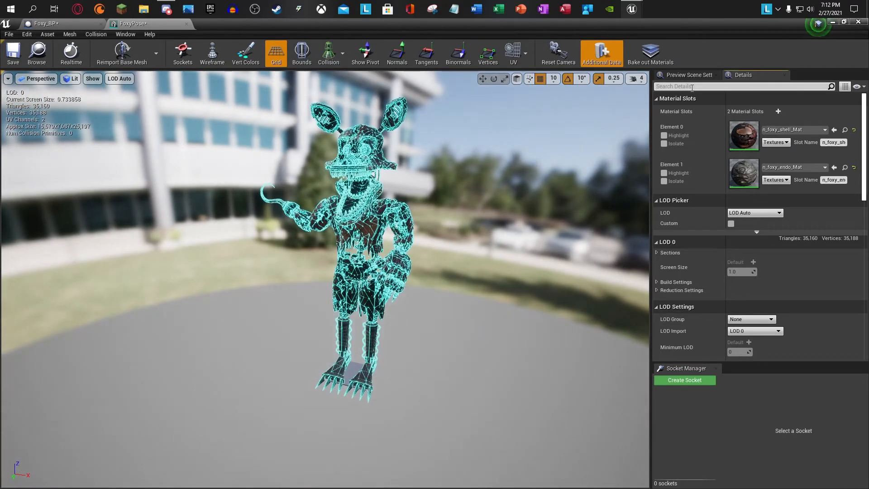
{"action": "type", "text": "coll"}
{"action": "scroll", "coordinate": [733, 190], "scroll_direction": "down", "scroll_amount": 1}
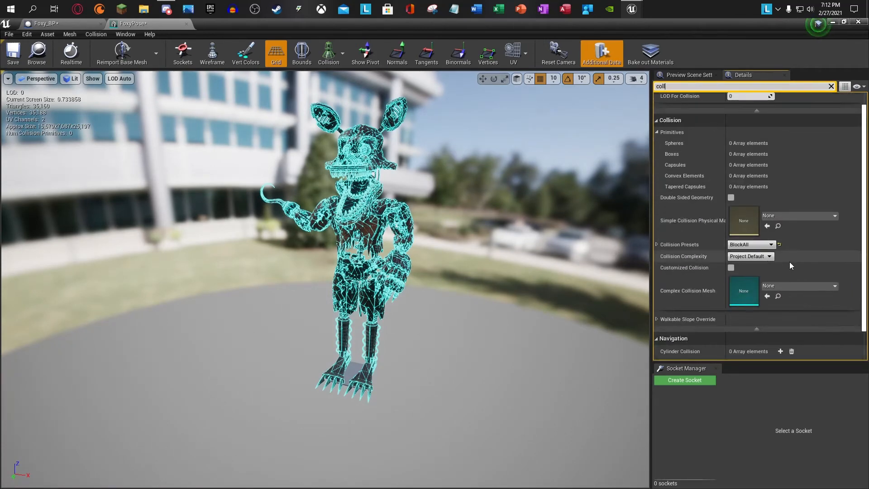
{"action": "left_click", "coordinate": [751, 256]}
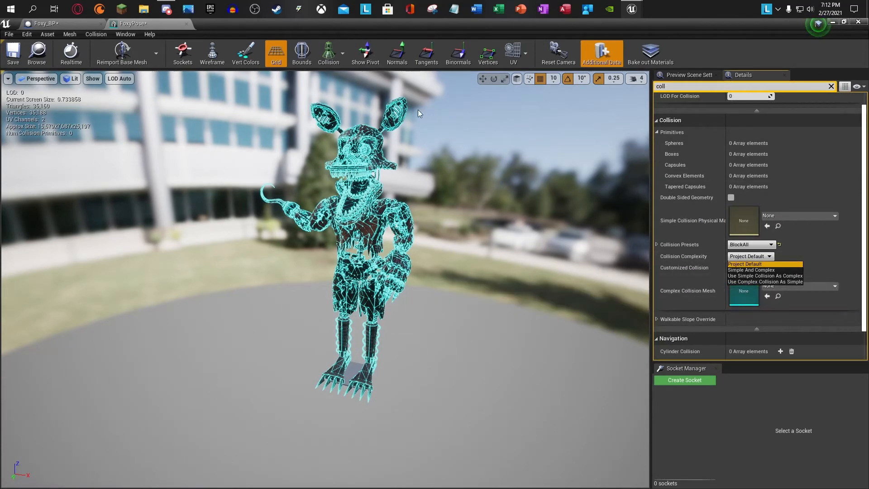
{"action": "left_click", "coordinate": [328, 53]}
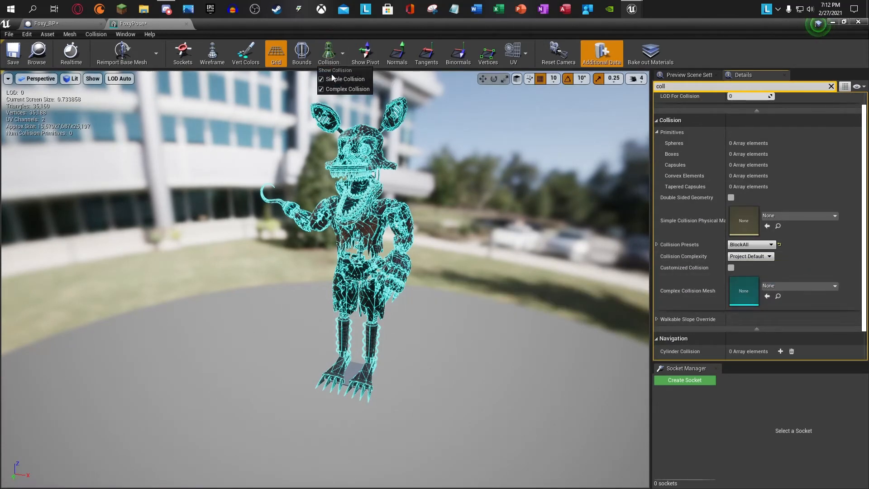
{"action": "left_click", "coordinate": [751, 256]}
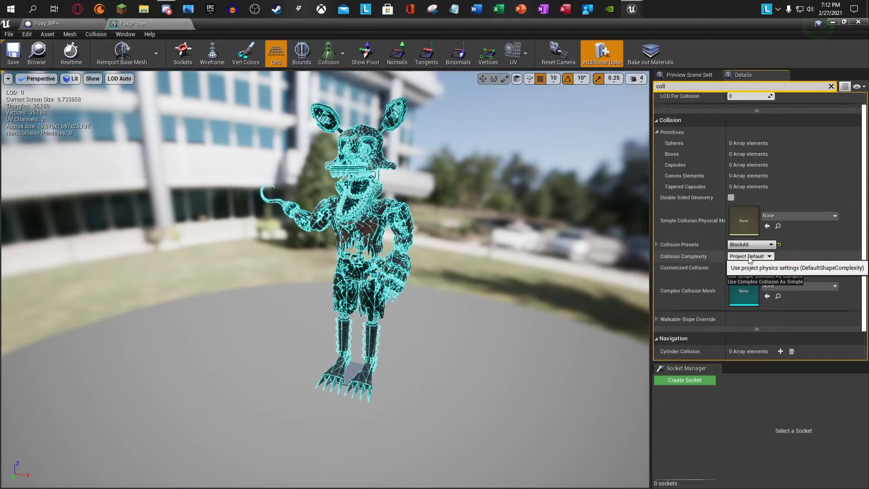
{"action": "left_click", "coordinate": [755, 281]}
{"action": "left_click", "coordinate": [13, 52]}
{"action": "left_click", "coordinate": [188, 23]}
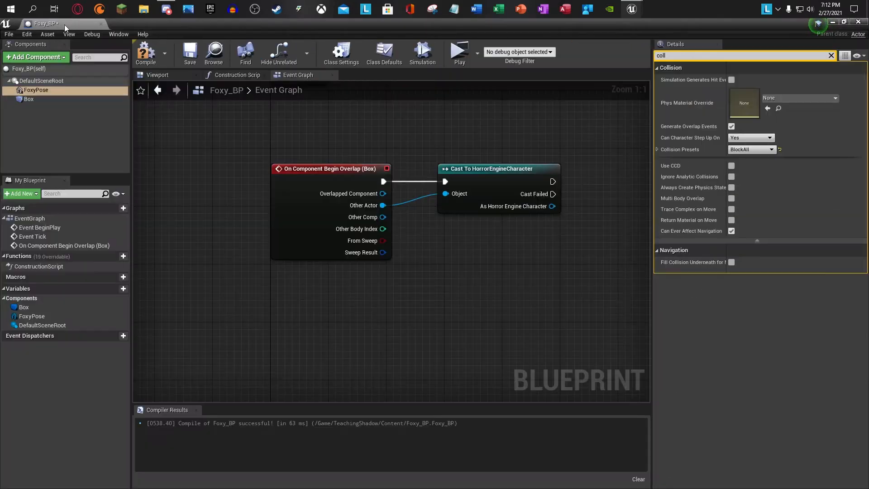
- Save the Foxy_BP Blueprint and play-test the level to check the collision with Foxy
{"action": "left_click", "coordinate": [189, 52]}
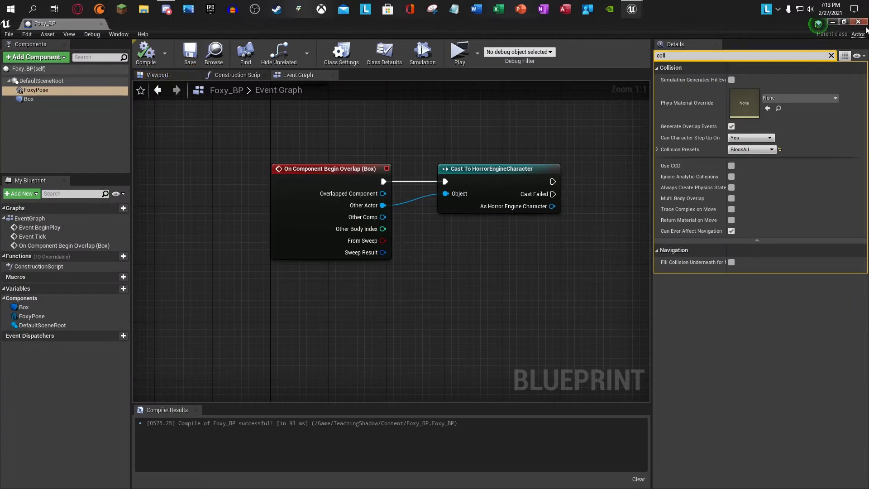
{"action": "left_click", "coordinate": [833, 22]}
{"action": "left_click", "coordinate": [377, 52]}
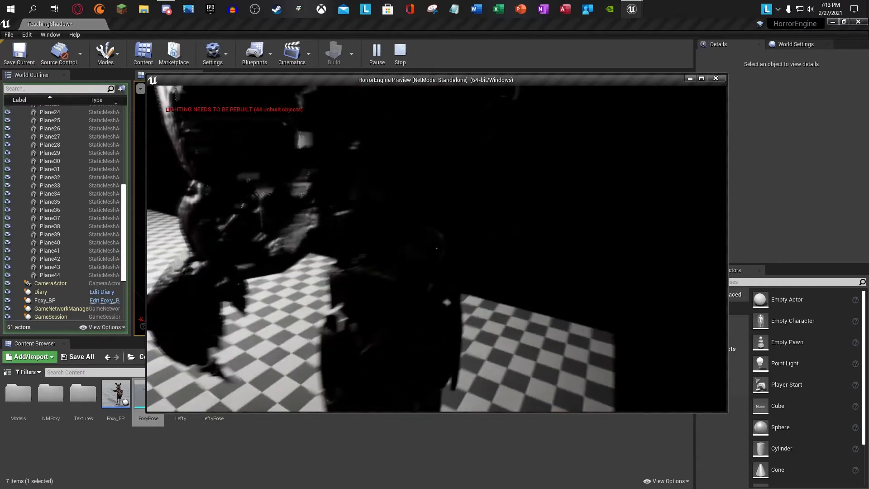
{"action": "key", "text": "Escape"}
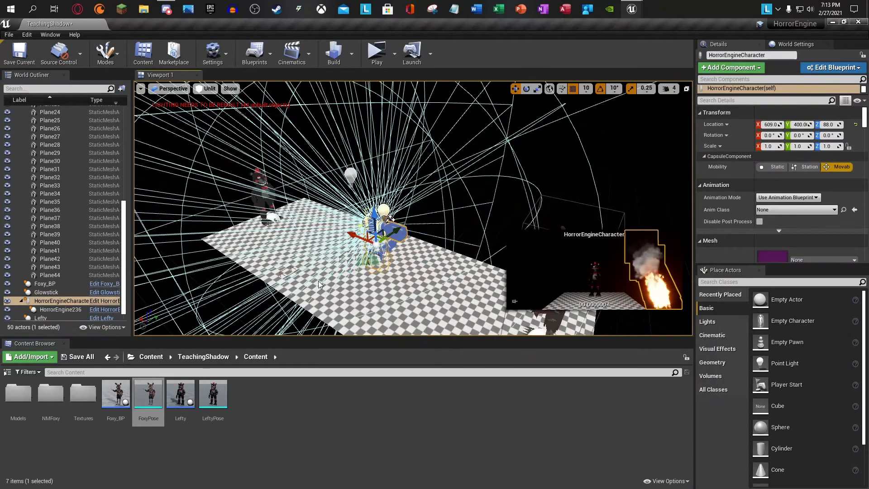
{"action": "mouse_move", "coordinate": [633, 9]}
{"action": "left_click", "coordinate": [652, 45]}
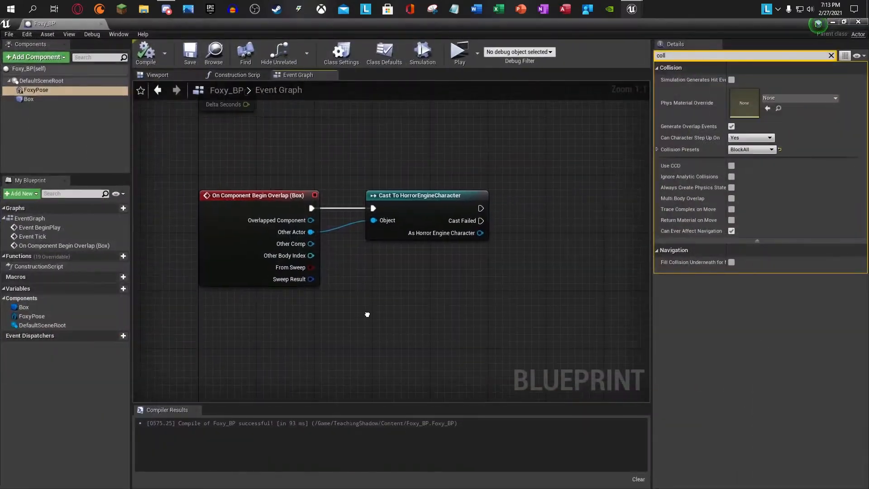
{"action": "right_click_drag", "start_coordinate": [393, 311], "coordinate": [430, 258]}
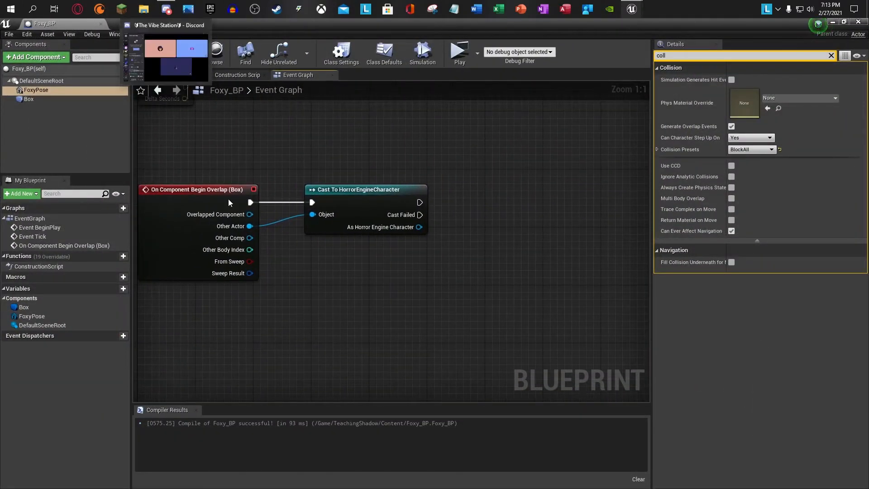
{"action": "left_click", "coordinate": [832, 22]}
- Import CrateBreak.wav from the Sound effects folder on the Seagate drive into TeachingShadow's Content folder
{"action": "left_click", "coordinate": [28, 357]}
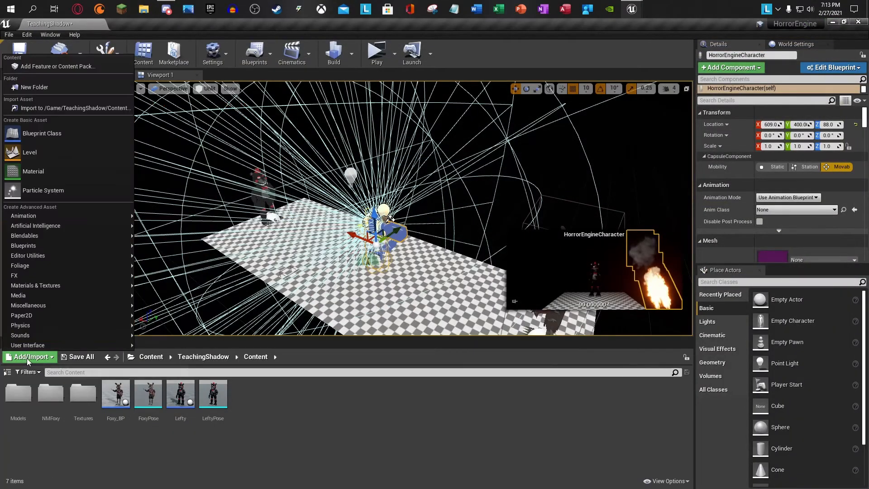
{"action": "left_click", "coordinate": [36, 108]}
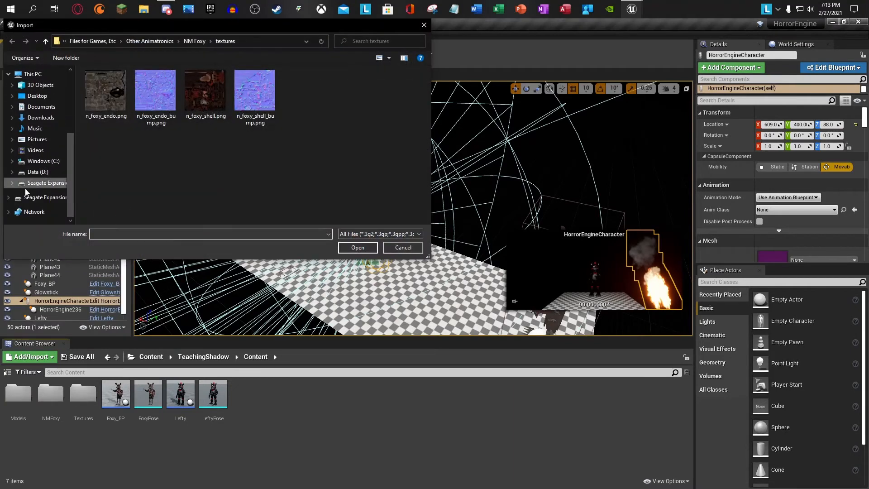
{"action": "left_click", "coordinate": [46, 182]}
{"action": "double_click", "coordinate": [108, 84]}
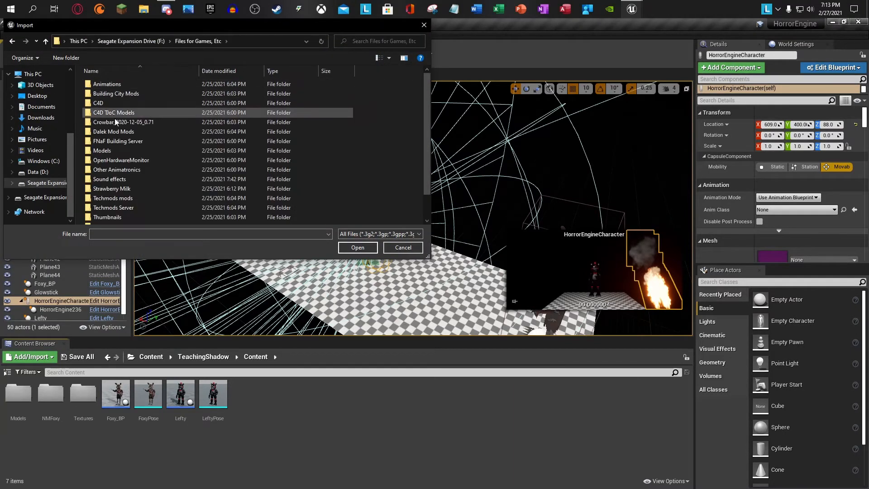
{"action": "double_click", "coordinate": [116, 180]}
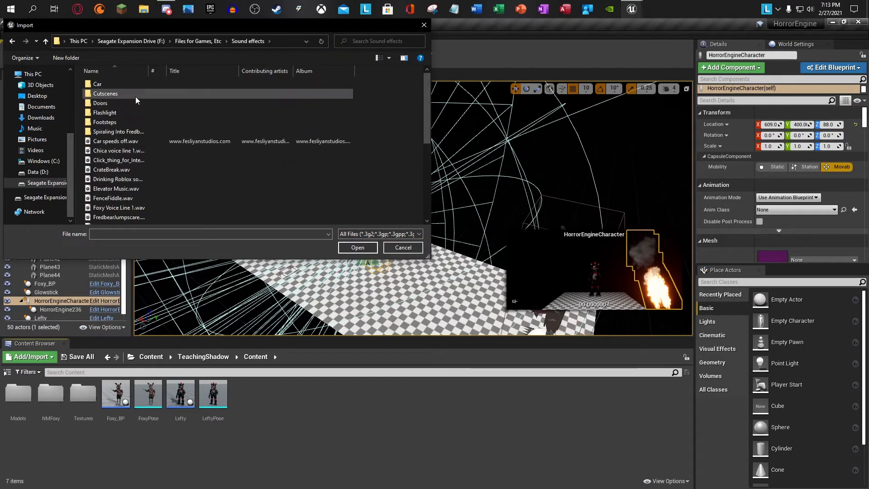
{"action": "scroll", "coordinate": [133, 118], "scroll_direction": "down", "scroll_amount": 1}
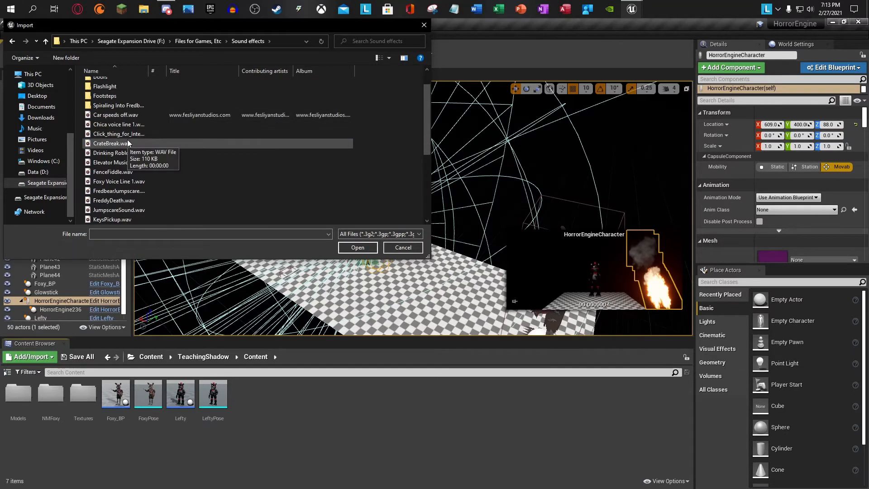
{"action": "left_click", "coordinate": [128, 143]}
{"action": "left_click", "coordinate": [358, 248]}
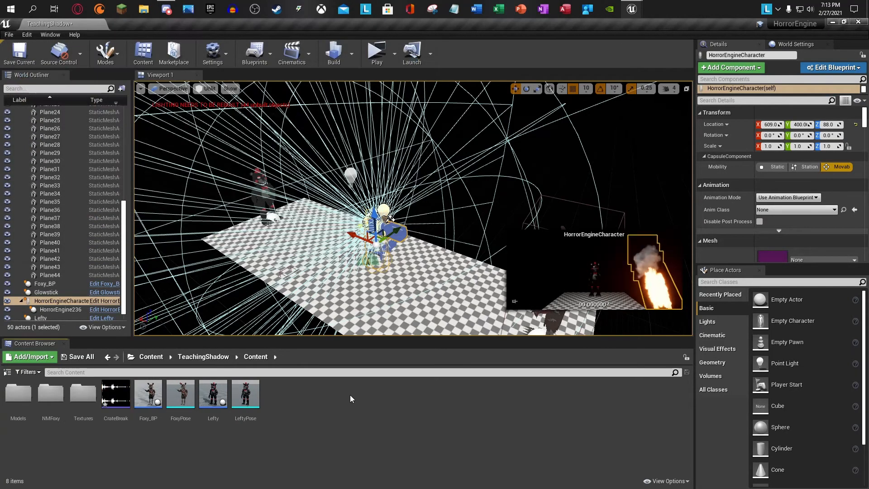
- Reopen the Foxy_BP event graph and create a new variable named AlreadyActive?
{"action": "double_click", "coordinate": [152, 396]}
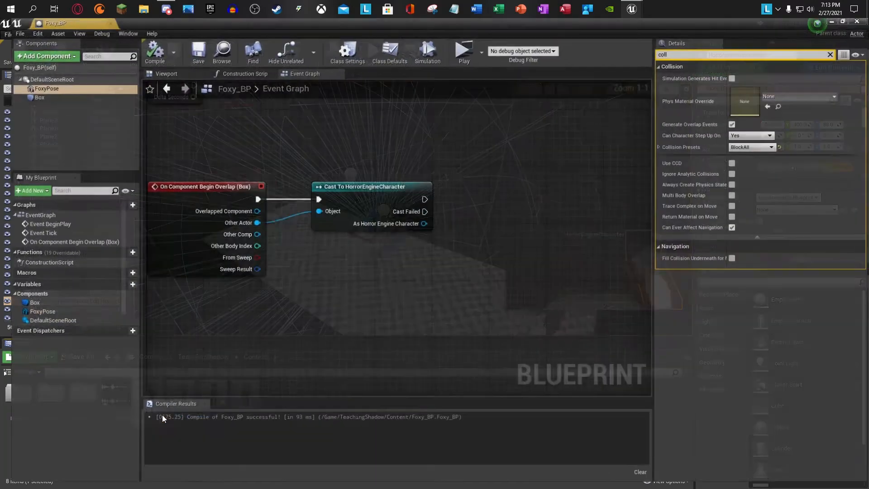
{"action": "right_click_drag", "start_coordinate": [421, 292], "coordinate": [333, 297]}
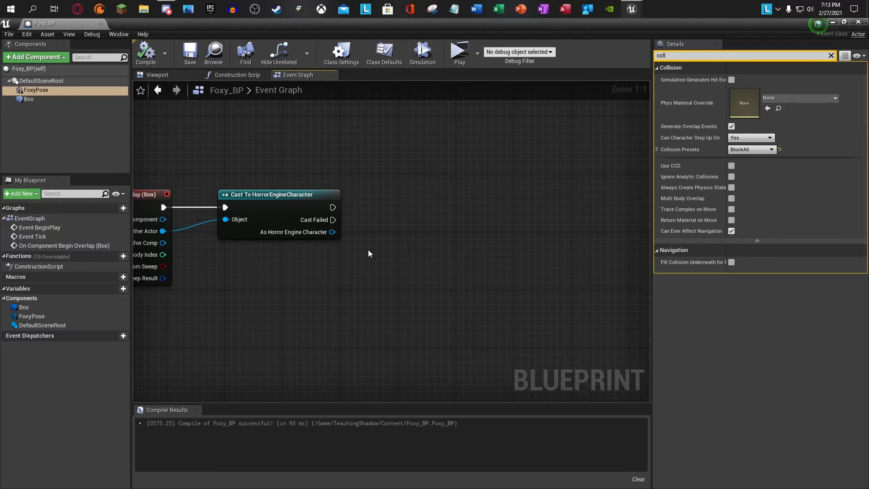
{"action": "right_click_drag", "start_coordinate": [368, 249], "coordinate": [356, 245]}
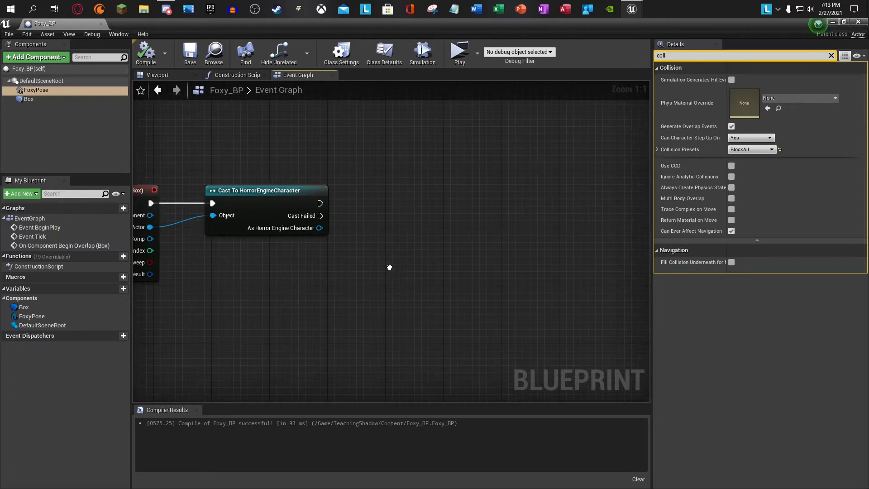
{"action": "left_click", "coordinate": [111, 291]}
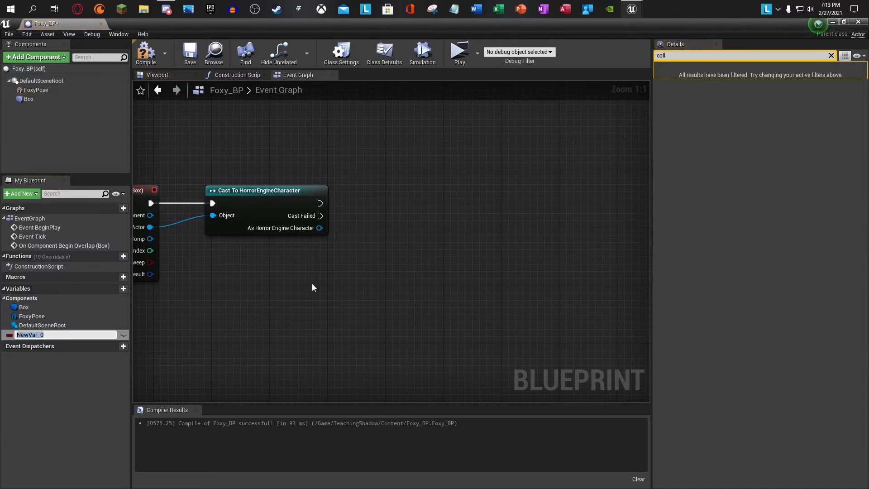
{"action": "type", "text": "AlreadyActive?"}
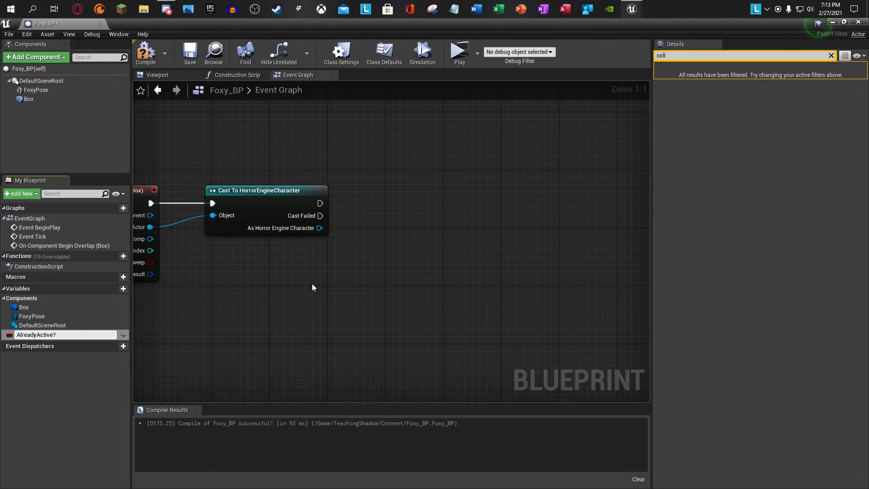
{"action": "key", "text": "Return"}
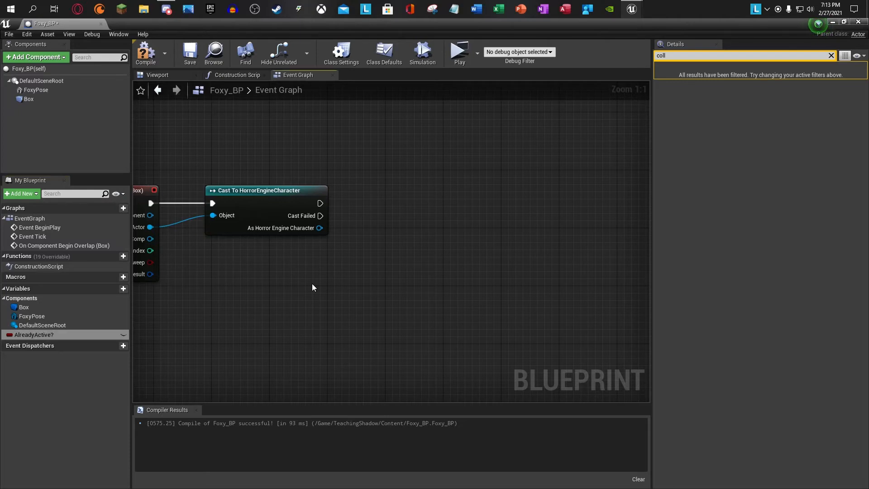
- Compile Foxy_BP, clear the details search filter and choose Boolean as the AlreadyActive? variable's type
{"action": "left_click", "coordinate": [145, 56]}
{"action": "left_click", "coordinate": [690, 57]}
{"action": "key", "text": "BackSpace"}
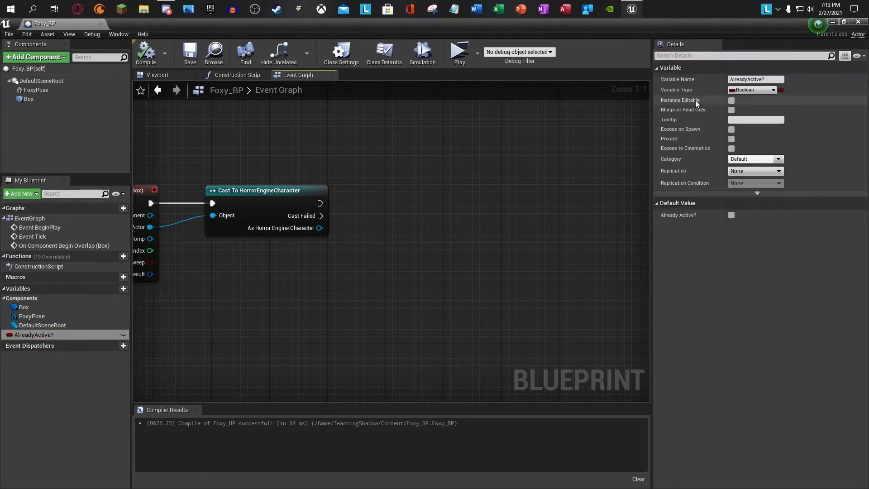
{"action": "left_click", "coordinate": [754, 90]}
{"action": "left_click", "coordinate": [702, 110]}
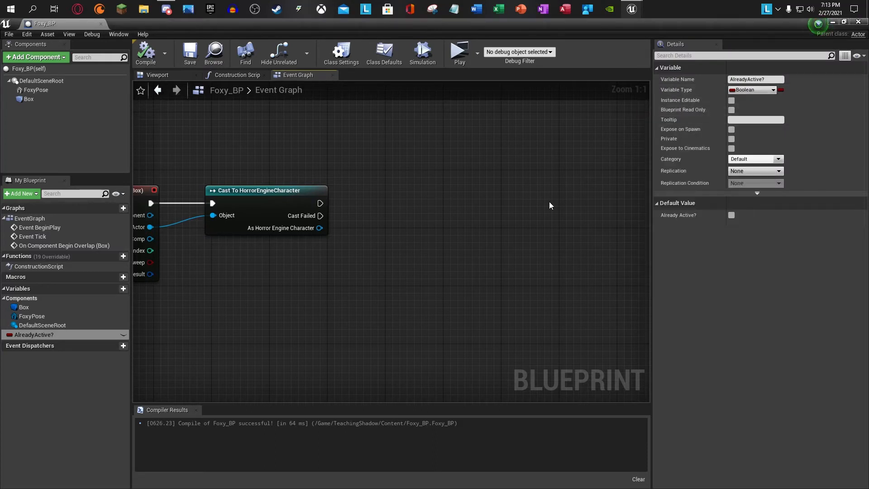
{"action": "right_click", "coordinate": [548, 203]}
{"action": "left_click", "coordinate": [594, 180]}
{"action": "right_click", "coordinate": [529, 183]}
{"action": "left_click", "coordinate": [509, 183]}
- Try String as the AlreadyActive? variable's type, and set it back to Boolean
{"action": "left_click", "coordinate": [750, 90]}
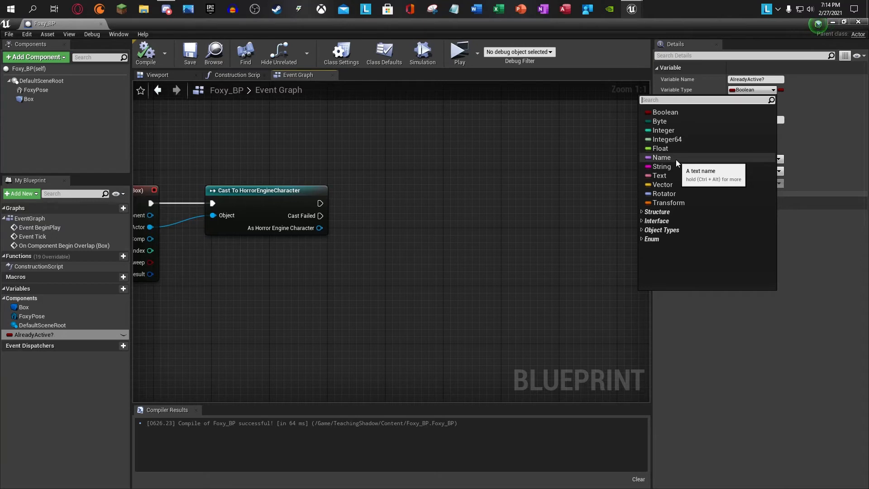
{"action": "left_click", "coordinate": [670, 169]}
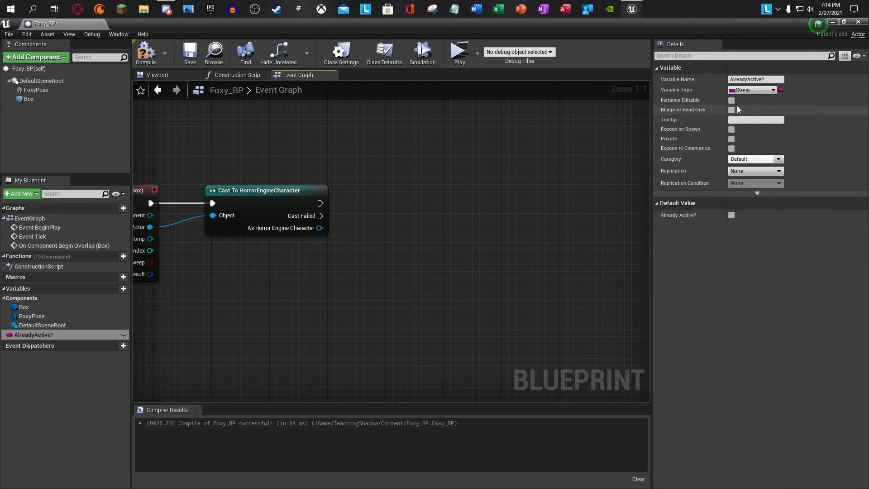
{"action": "left_click", "coordinate": [752, 90]}
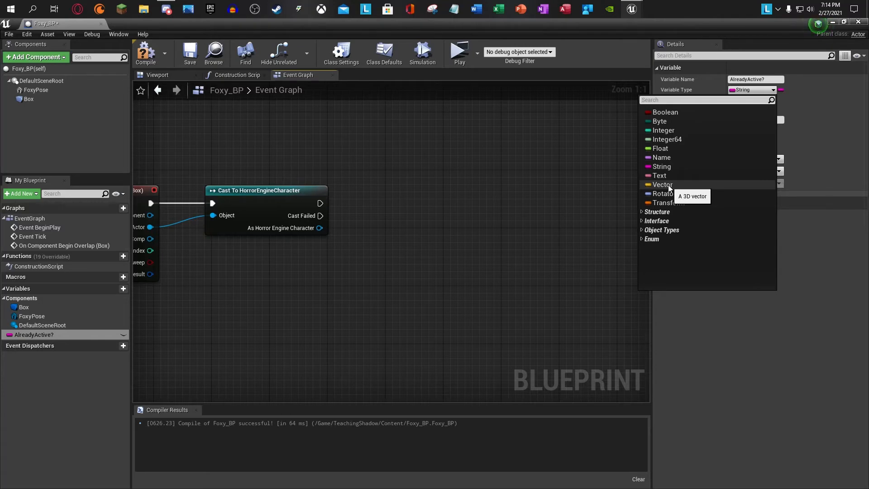
{"action": "left_click", "coordinate": [533, 170]}
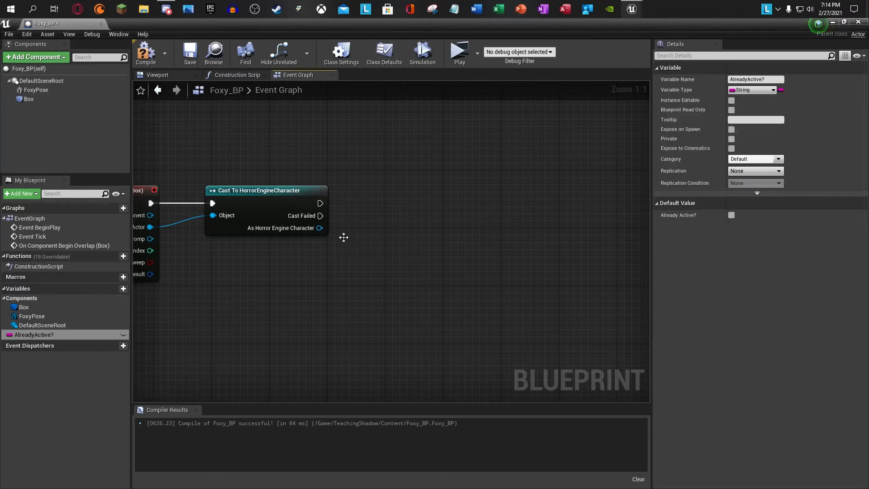
{"action": "left_click", "coordinate": [745, 90]}
{"action": "left_click", "coordinate": [700, 113]}
{"action": "left_click", "coordinate": [9, 335]}
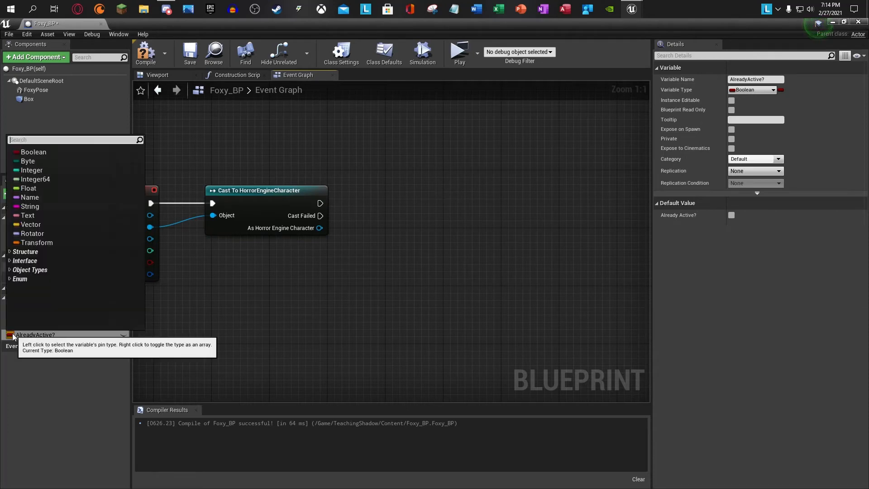
{"action": "left_click", "coordinate": [168, 278]}
- Add a Branch node to the execution output of the Cast To HorrorEngineCharacter node
{"action": "left_click_drag", "start_coordinate": [34, 334], "coordinate": [292, 267]}
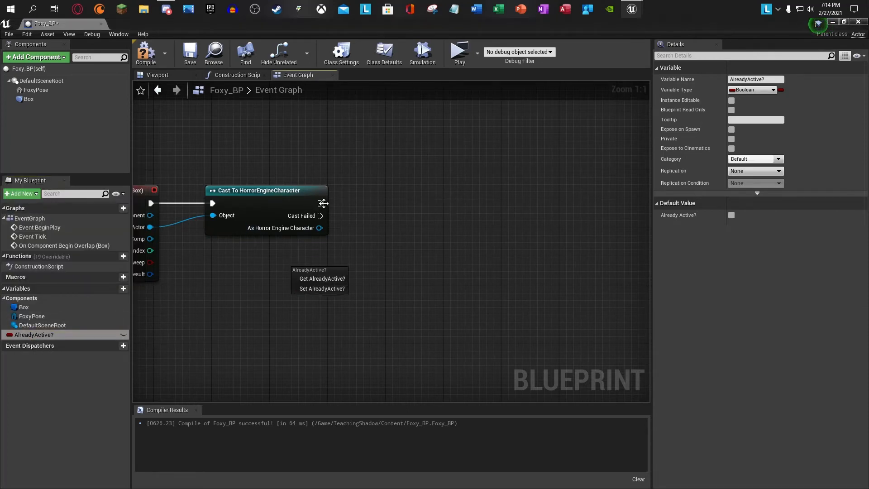
{"action": "left_click_drag", "start_coordinate": [325, 207], "coordinate": [432, 204]}
{"action": "type", "text": "if"}
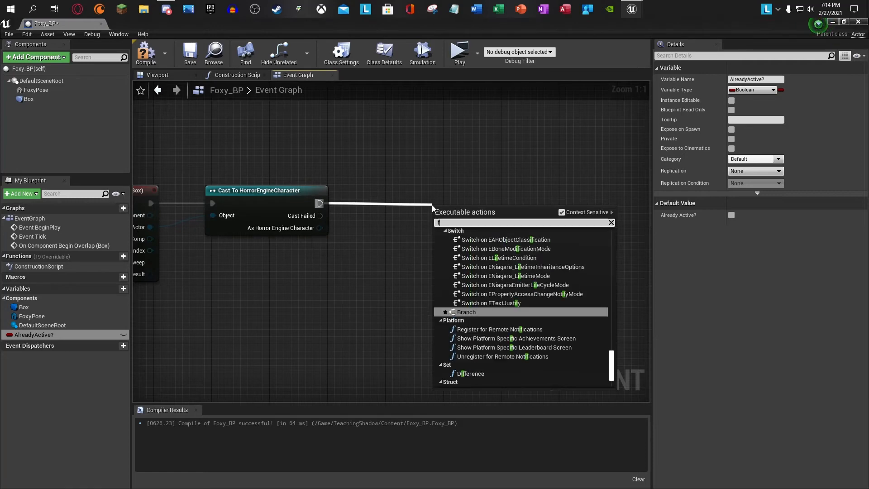
{"action": "key", "text": "Return"}
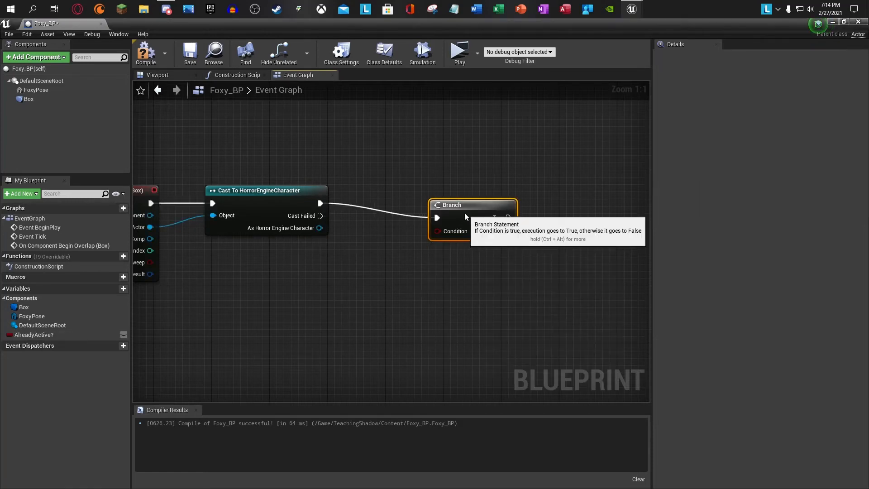
- Place an AlreadyActive? getter and wire it into the Branch's Condition, and compile and save Foxy_BP
{"action": "left_click_drag", "start_coordinate": [34, 335], "coordinate": [308, 254]}
{"action": "left_click", "coordinate": [332, 266]}
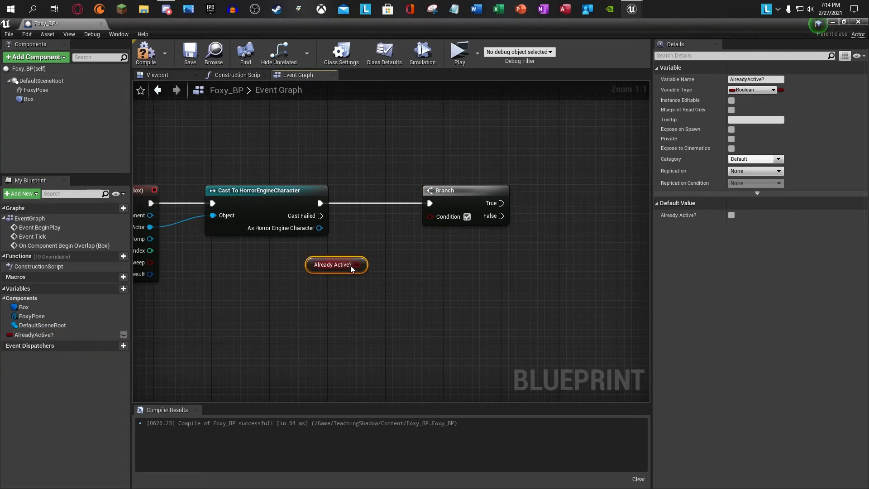
{"action": "left_click_drag", "start_coordinate": [364, 265], "coordinate": [441, 212]}
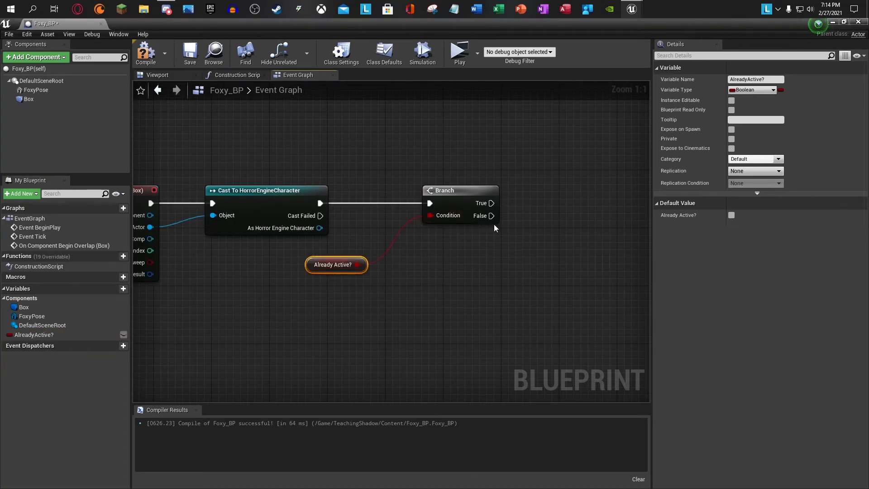
{"action": "left_click", "coordinate": [145, 54]}
{"action": "left_click", "coordinate": [190, 53]}
{"action": "left_click", "coordinate": [47, 334]}
{"action": "left_click", "coordinate": [47, 334]}
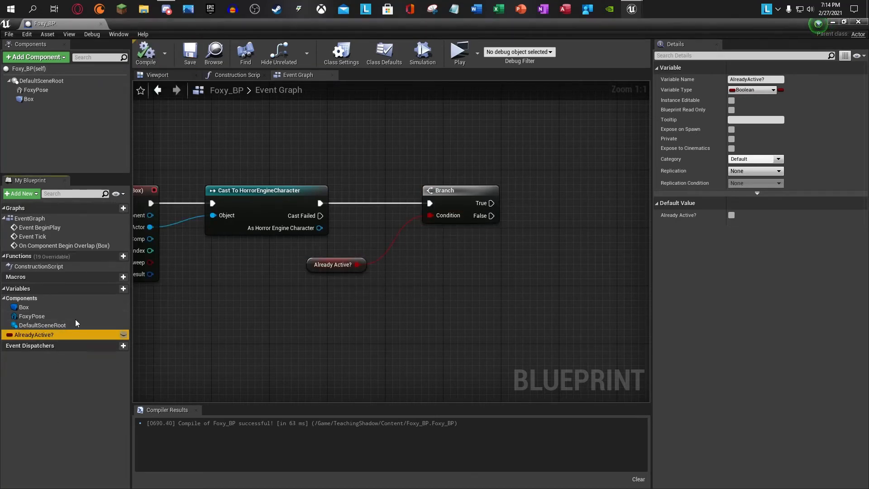
{"action": "key", "text": "Return"}
- Add a SET AlreadyActive? node from the Branch's False output with its value set to true
{"action": "right_click_drag", "start_coordinate": [532, 152], "coordinate": [453, 154]}
{"action": "left_click_drag", "start_coordinate": [401, 222], "coordinate": [468, 202]}
{"action": "type", "text": "set"}
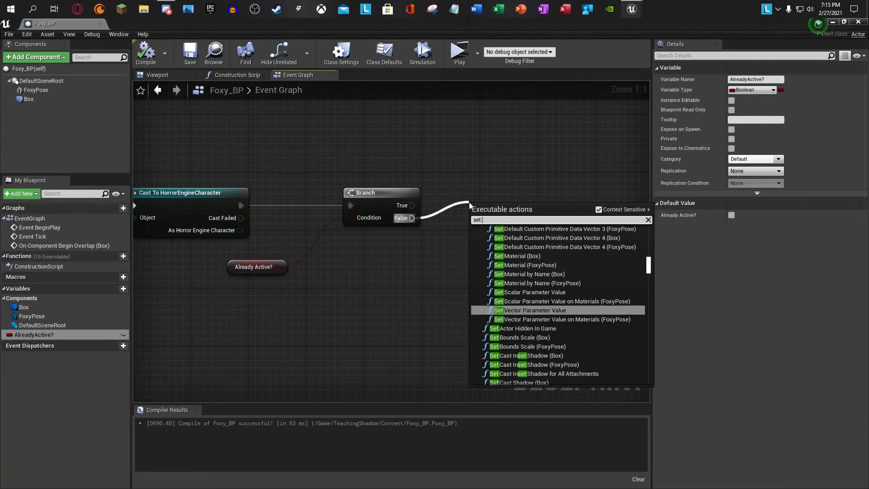
{"action": "type", "text": " Alre"}
{"action": "key", "text": "Return"}
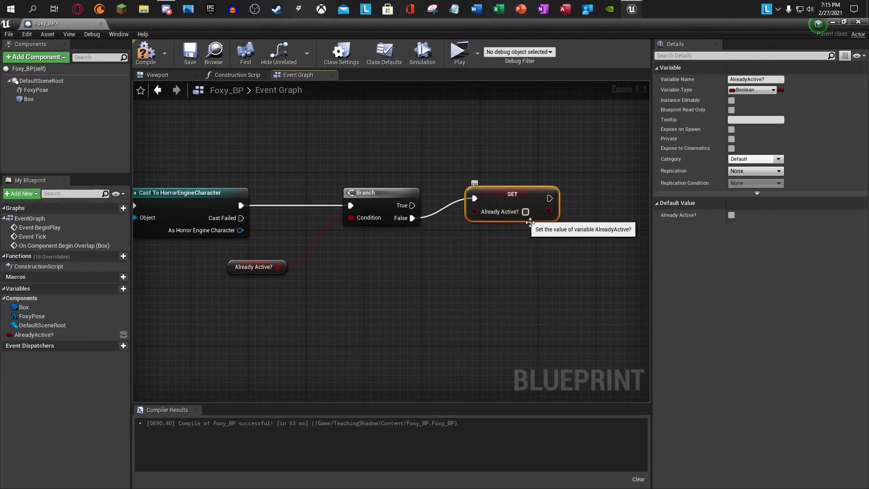
{"action": "left_click", "coordinate": [526, 211]}
- Add a Play Sound at Location node after the SET node and align it with the execution line
{"action": "right_click_drag", "start_coordinate": [511, 248], "coordinate": [472, 262]}
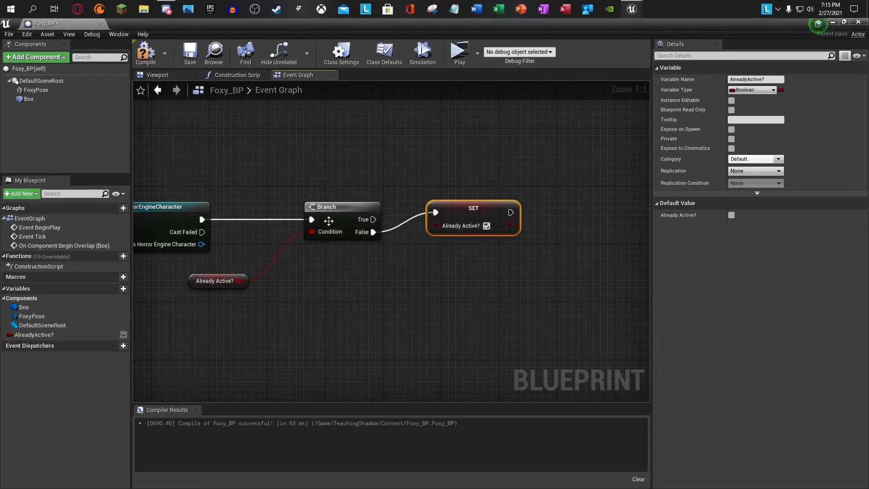
{"action": "right_click_drag", "start_coordinate": [444, 169], "coordinate": [400, 185]}
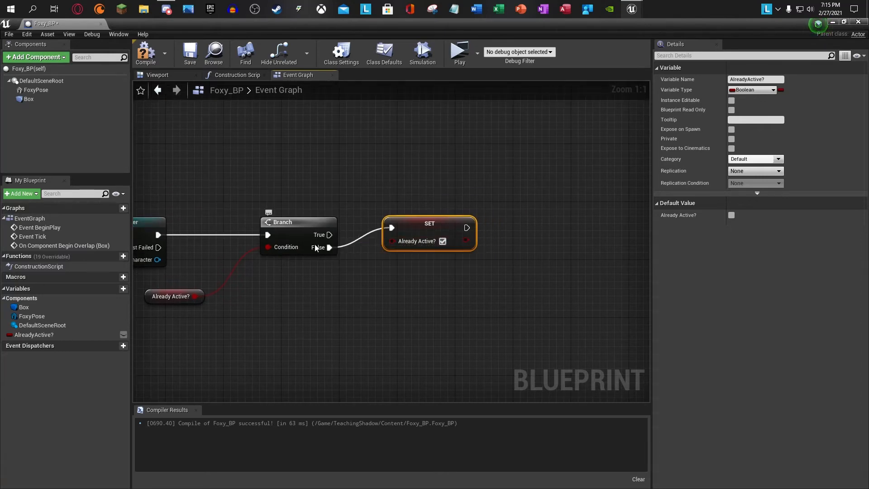
{"action": "right_click_drag", "start_coordinate": [442, 277], "coordinate": [359, 268]}
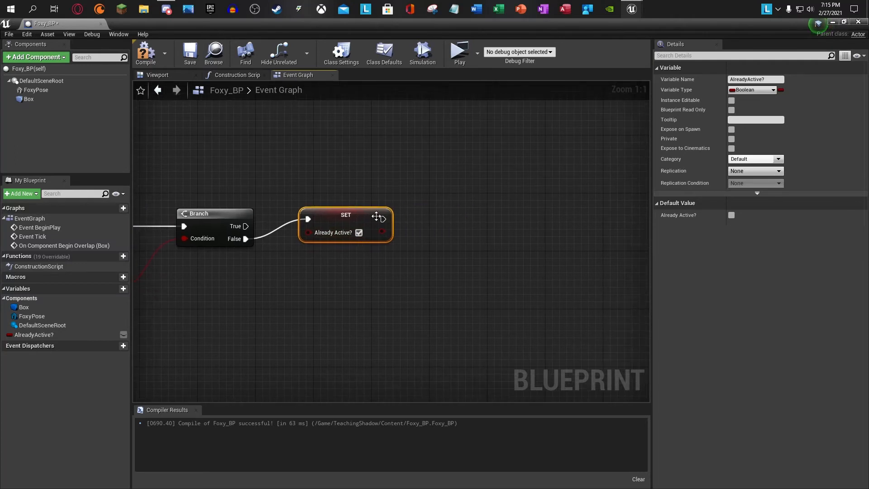
{"action": "left_click_drag", "start_coordinate": [383, 219], "coordinate": [472, 220]}
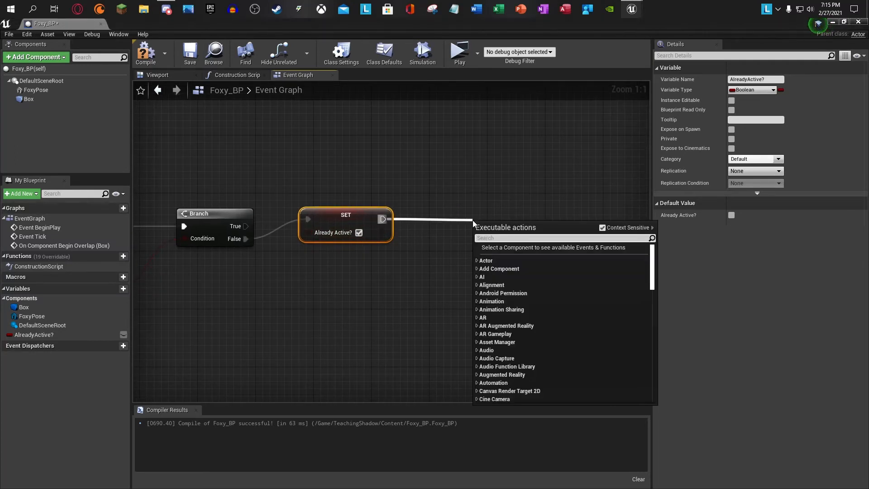
{"action": "type", "text": "play soun"}
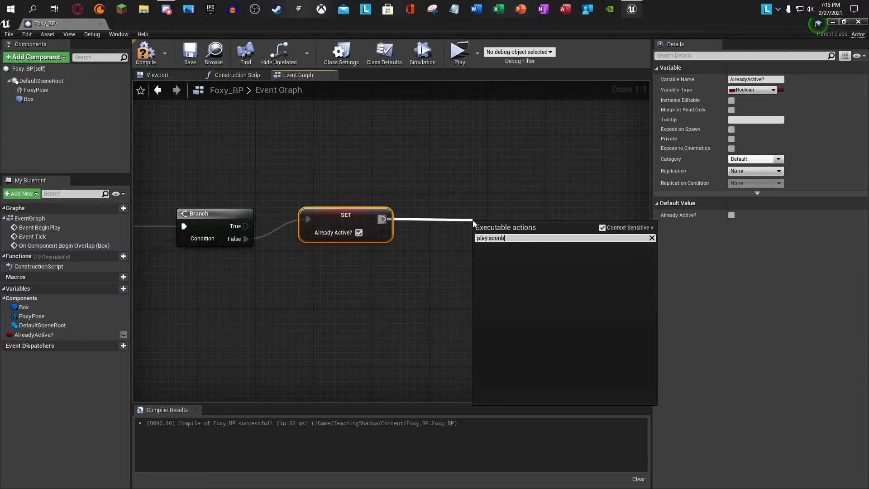
{"action": "key", "text": "Return"}
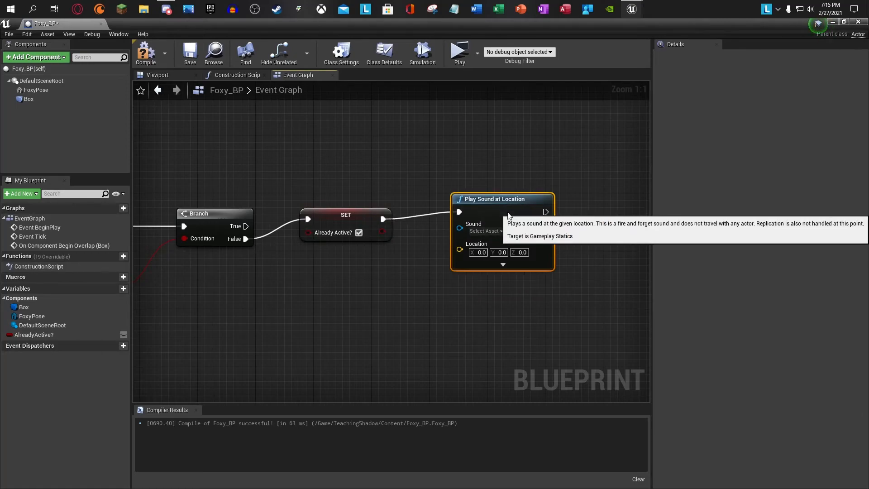
{"action": "left_click_drag", "start_coordinate": [507, 219], "coordinate": [515, 219]}
{"action": "right_click", "coordinate": [522, 183]}
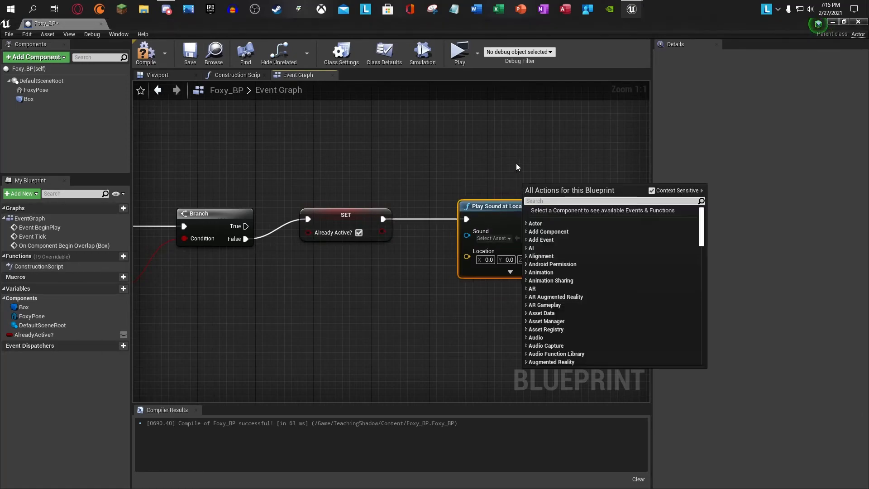
{"action": "left_click", "coordinate": [516, 163]}
- Look at the CrateBreak sound asset in the level's Content folder, close it and reopen Foxy_BP
{"action": "left_click", "coordinate": [832, 23]}
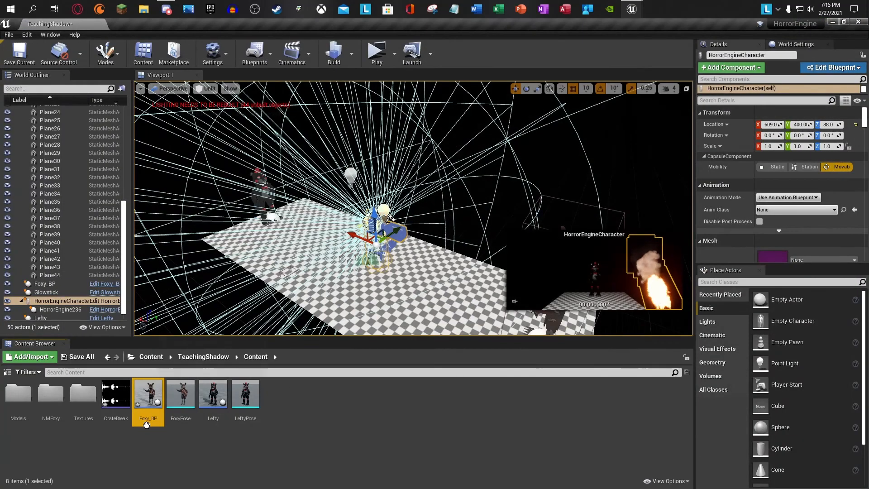
{"action": "double_click", "coordinate": [113, 399]}
{"action": "left_click", "coordinate": [858, 21]}
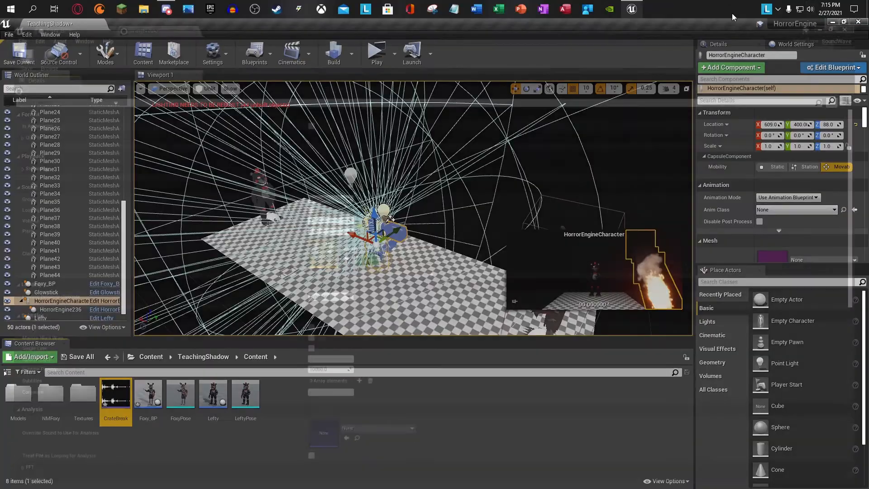
{"action": "double_click", "coordinate": [148, 396]}
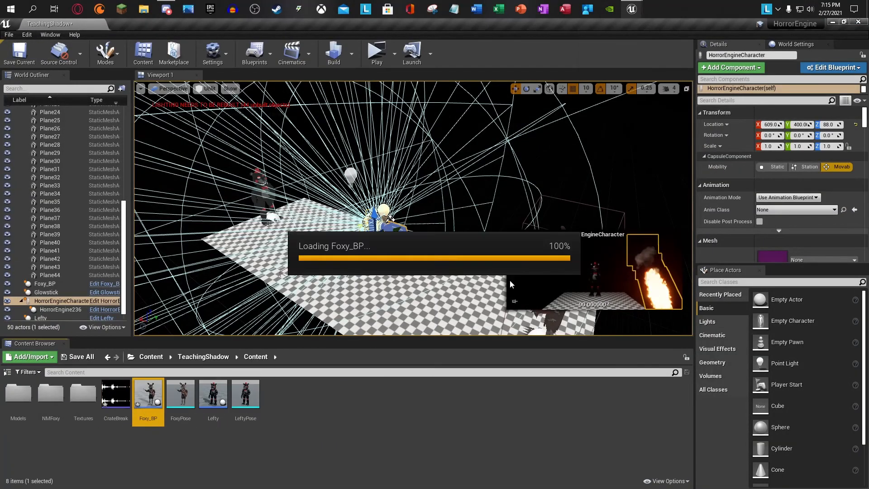
- Assign CrateBreak as the sound of the Play Sound at Location node
{"action": "left_click", "coordinate": [491, 238]}
{"action": "type", "text": "Crate bre"}
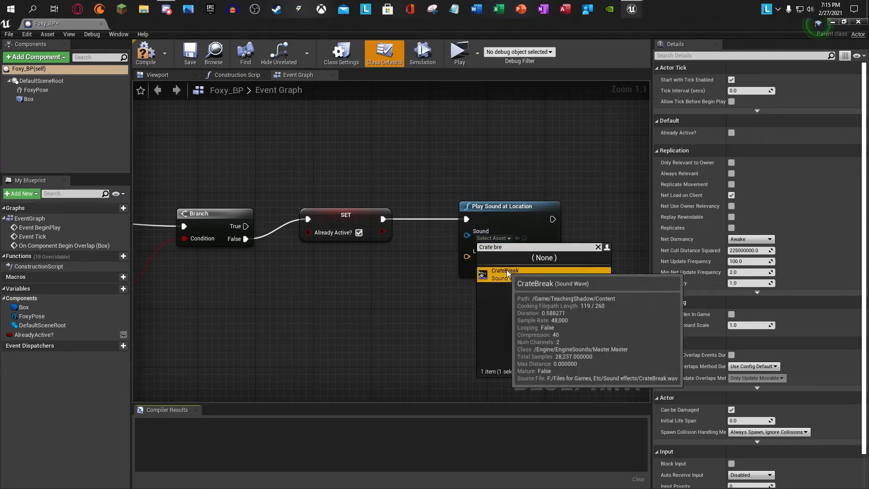
{"action": "left_click", "coordinate": [506, 273]}
- Add a Delay node after Play Sound at Location and set its duration to 1 second
{"action": "right_click_drag", "start_coordinate": [453, 307], "coordinate": [405, 309]}
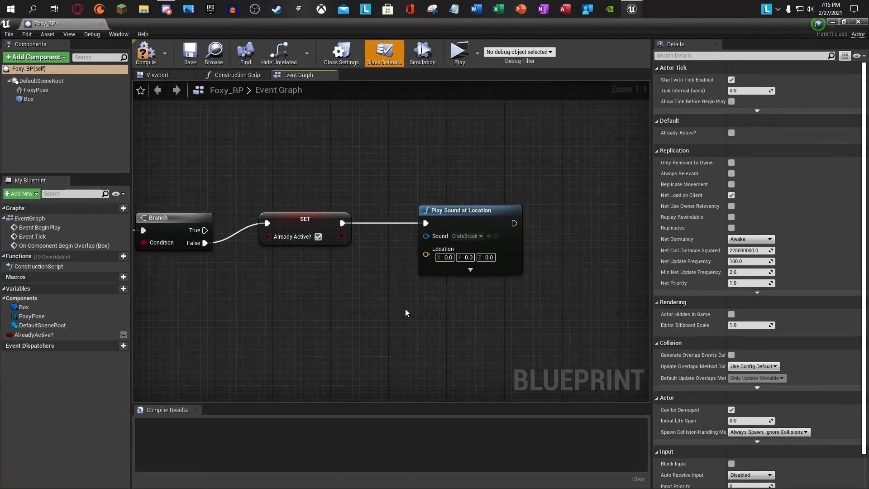
{"action": "left_click_drag", "start_coordinate": [515, 223], "coordinate": [607, 216]}
{"action": "type", "text": "delay"}
{"action": "key", "text": "Return"}
{"action": "left_click", "coordinate": [537, 275]}
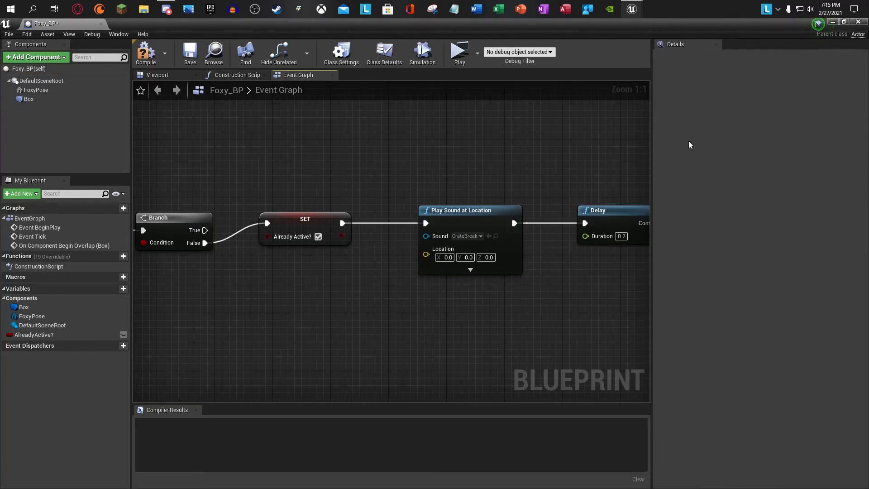
{"action": "right_click_drag", "start_coordinate": [217, 335], "coordinate": [317, 283]}
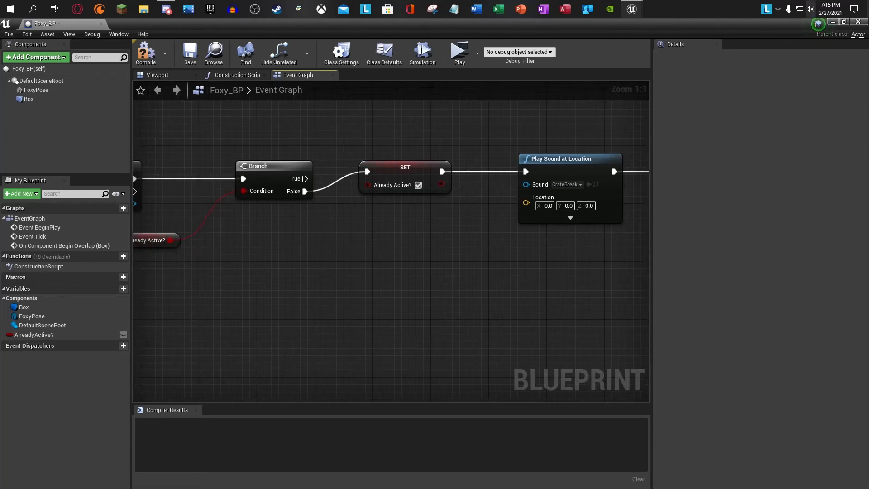
{"action": "right_click_drag", "start_coordinate": [640, 219], "coordinate": [421, 227]}
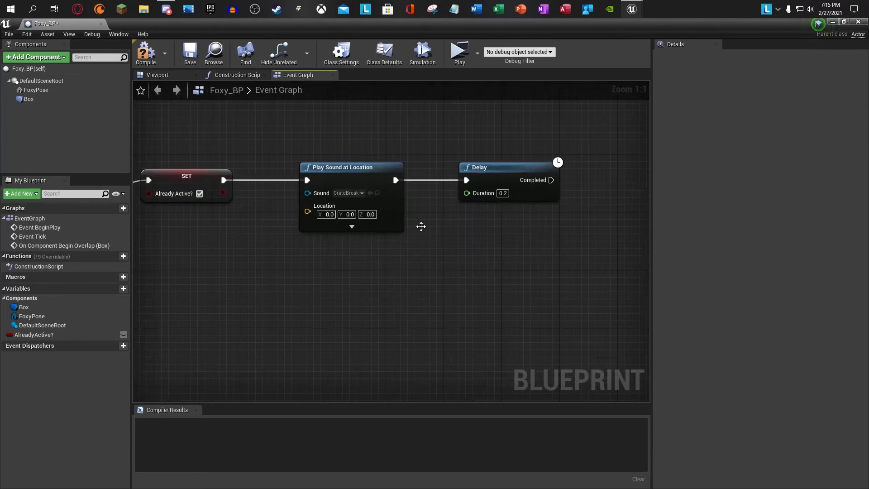
{"action": "left_click", "coordinate": [501, 193]}
{"action": "type", "text": "1"}
{"action": "key", "text": "Return"}
- Add a SET AlreadyActive? node with its value unchecked on the Delay's Completed output
{"action": "right_click_drag", "start_coordinate": [480, 235], "coordinate": [417, 235]}
{"action": "left_click_drag", "start_coordinate": [34, 335], "coordinate": [505, 204]}
{"action": "left_click", "coordinate": [515, 215]}
- Compile and save Foxy_BP, and play-test the level by walking up to Foxy
{"action": "right_click_drag", "start_coordinate": [353, 254], "coordinate": [643, 247]}
{"action": "right_click_drag", "start_coordinate": [318, 287], "coordinate": [283, 264]}
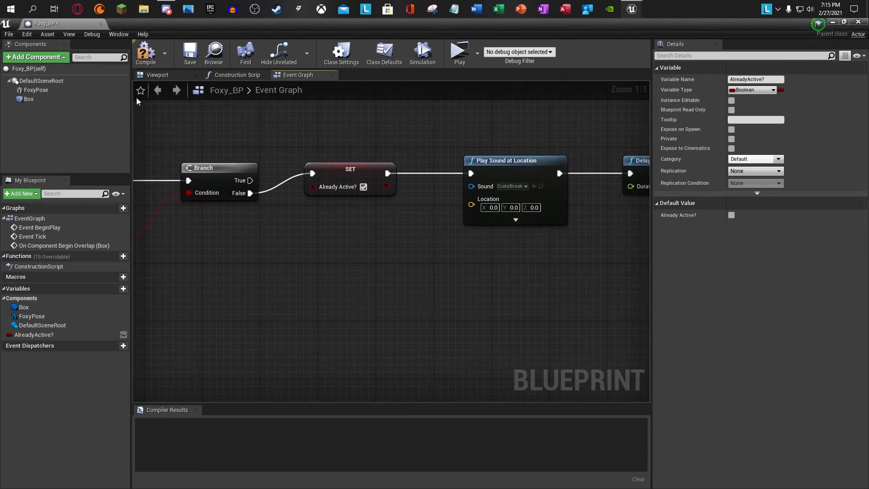
{"action": "left_click", "coordinate": [146, 53]}
{"action": "left_click", "coordinate": [190, 54]}
{"action": "left_click", "coordinate": [459, 52]}
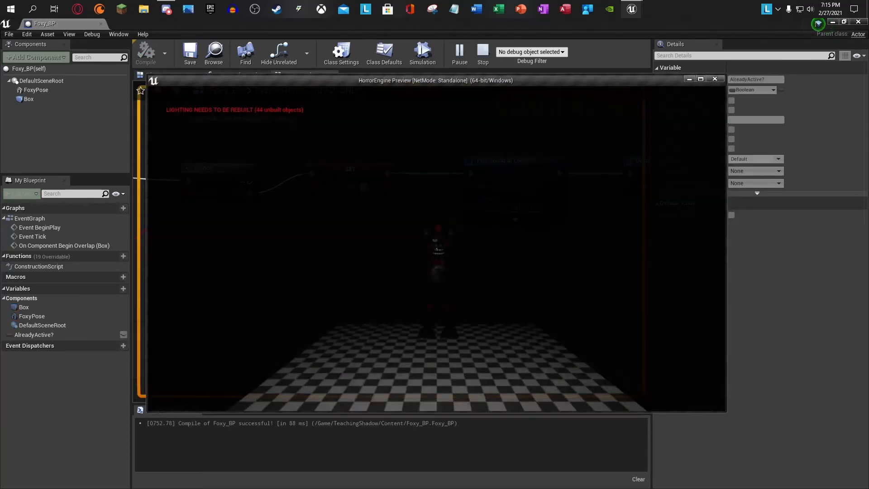
{"action": "key", "text": "w"}
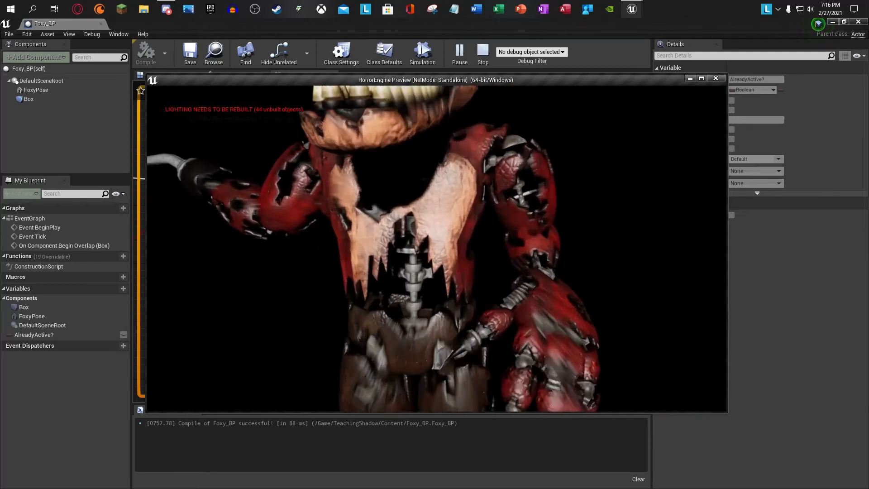
{"action": "key", "text": "Escape"}
- Remove the Branch, its AlreadyActive? getter and the checked SET node so the cast leads directly to Play Sound at Location, and compile
{"action": "right_click_drag", "start_coordinate": [286, 265], "coordinate": [380, 288]}
{"action": "left_click_drag", "start_coordinate": [494, 165], "coordinate": [567, 195]}
{"action": "key", "text": "Delete"}
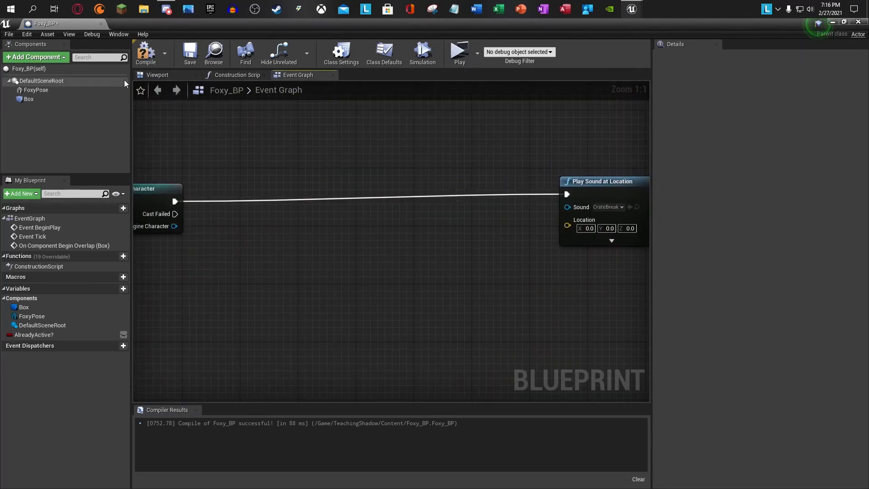
{"action": "left_click", "coordinate": [155, 60]}
- Play-test the level again by walking up to Foxy and backing away, and end the preview
{"action": "left_click", "coordinate": [459, 52]}
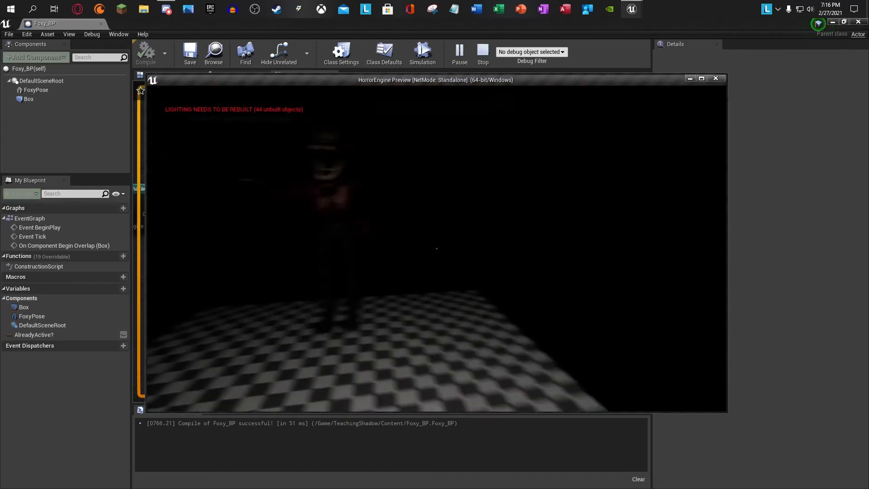
{"action": "key", "text": "w"}
{"action": "key", "text": "s"}
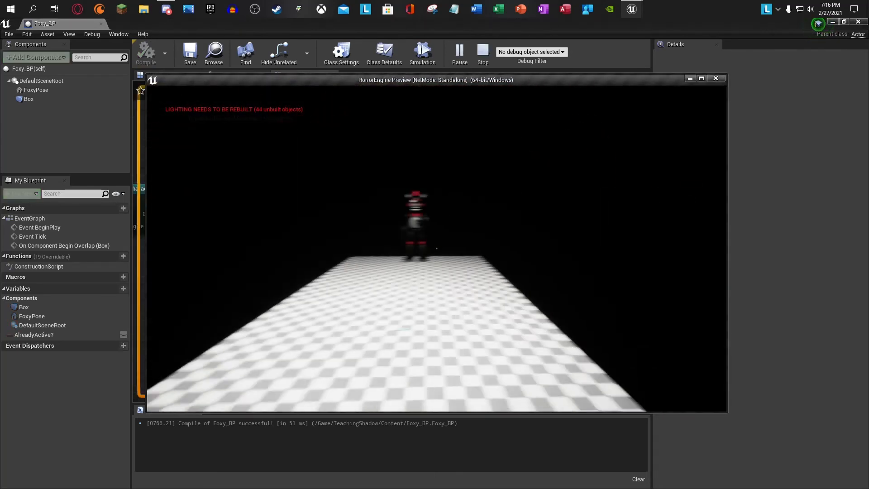
{"action": "key", "text": "Escape"}
- Move the Play Sound at Location, Delay and SET nodes together to just after the Cast To HorrorEngineCharacter node
{"action": "right_click_drag", "start_coordinate": [513, 260], "coordinate": [230, 281]}
{"action": "scroll", "coordinate": [234, 279], "scroll_direction": "down", "scroll_amount": 2}
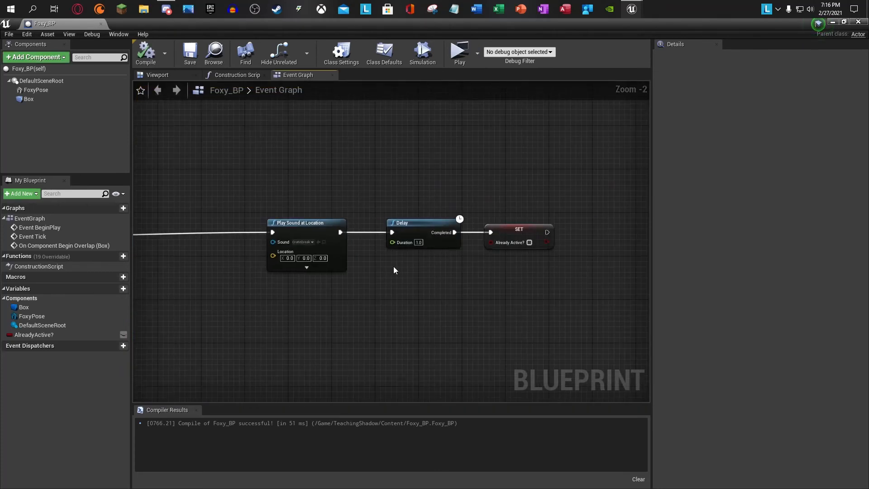
{"action": "right_click_drag", "start_coordinate": [275, 233], "coordinate": [543, 199]}
{"action": "right_click_drag", "start_coordinate": [402, 197], "coordinate": [318, 211]}
{"action": "left_click_drag", "start_coordinate": [357, 167], "coordinate": [649, 226]}
{"action": "right_click_drag", "start_coordinate": [392, 262], "coordinate": [644, 254]}
{"action": "left_click_drag", "start_coordinate": [649, 202], "coordinate": [387, 207]}
{"action": "left_click", "coordinate": [406, 302]}
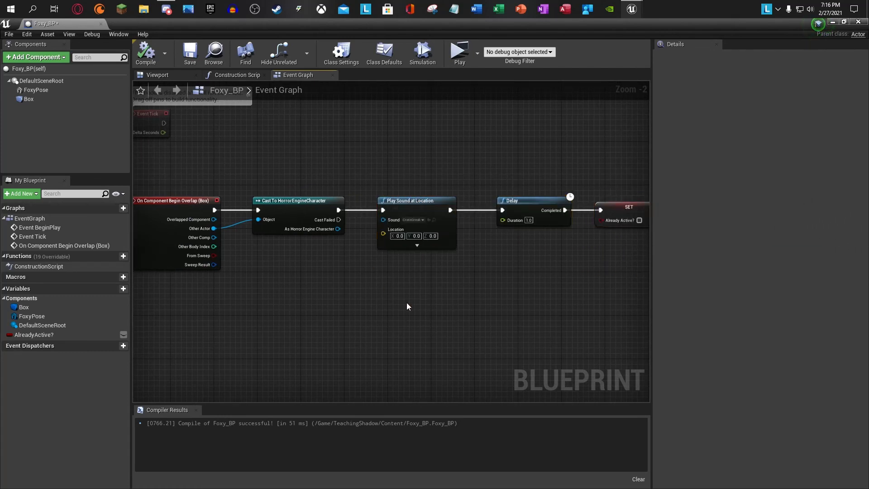
{"action": "right_click_drag", "start_coordinate": [407, 303], "coordinate": [246, 284]}
{"action": "scroll", "coordinate": [400, 262], "scroll_direction": "up", "scroll_amount": 1}
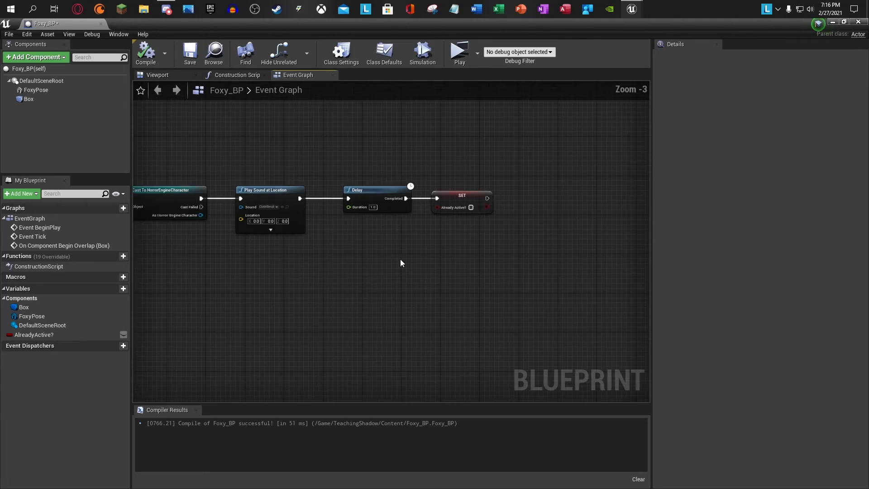
{"action": "scroll", "coordinate": [400, 263], "scroll_direction": "down", "scroll_amount": 1}
{"action": "scroll", "coordinate": [400, 263], "scroll_direction": "up", "scroll_amount": 2}
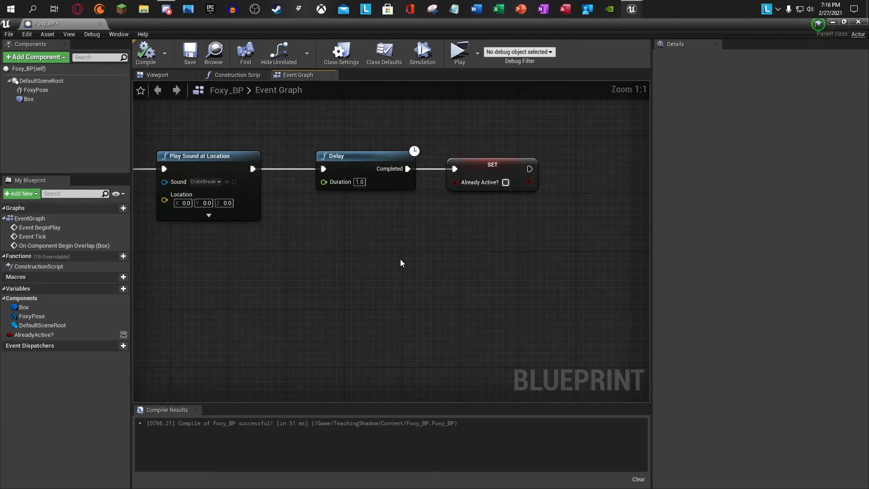
{"action": "scroll", "coordinate": [400, 262], "scroll_direction": "down", "scroll_amount": 1}
{"action": "right_click_drag", "start_coordinate": [542, 240], "coordinate": [500, 257]}
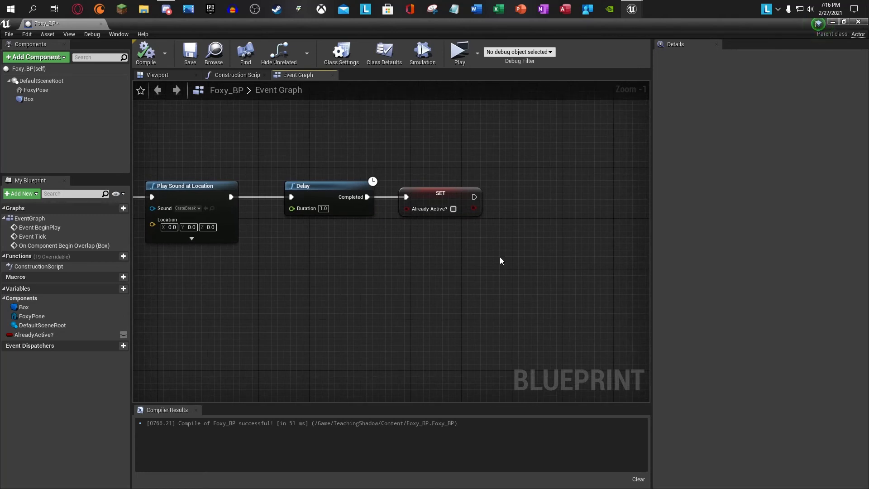
{"action": "right_click_drag", "start_coordinate": [499, 256], "coordinate": [441, 269]}
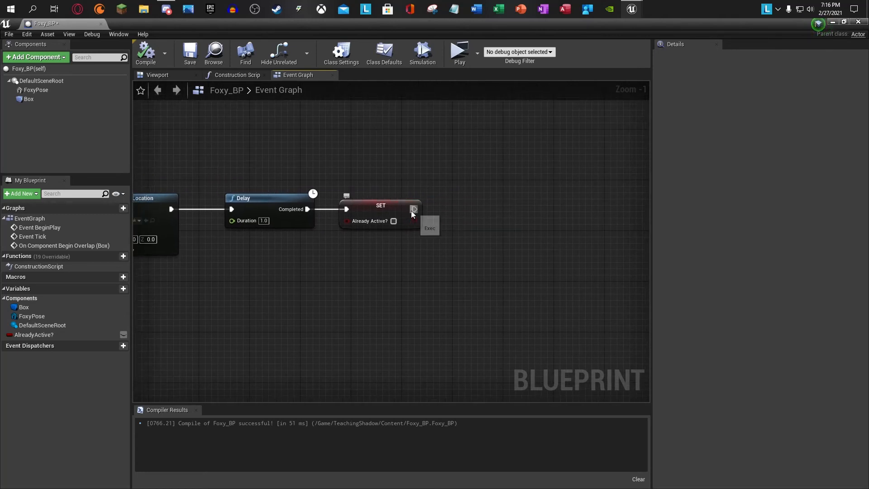
- Add a Disable Input node after the SET node and connect the cast's As Horror Engine Character output to its Target
{"action": "left_click_drag", "start_coordinate": [414, 209], "coordinate": [482, 210]}
{"action": "type", "text": "dis"}
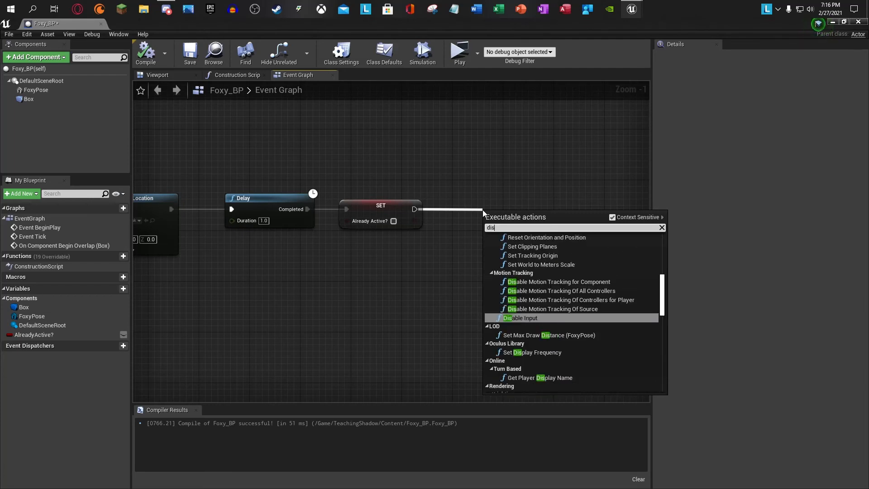
{"action": "key", "text": "Return"}
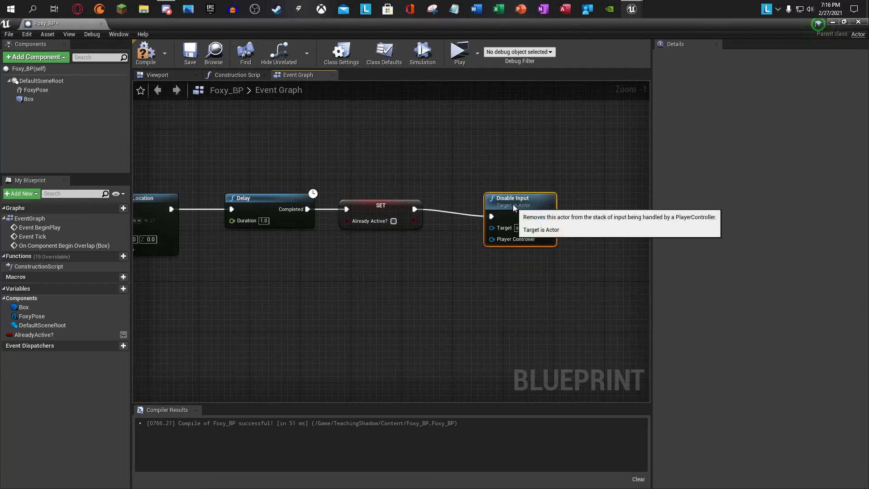
{"action": "left_click_drag", "start_coordinate": [492, 222], "coordinate": [437, 269]}
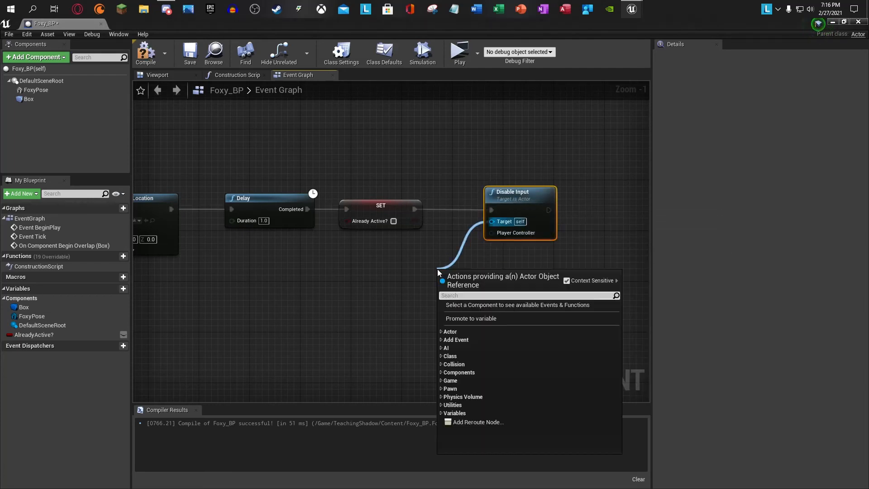
{"action": "type", "text": "c"}
{"action": "left_click", "coordinate": [376, 261]}
{"action": "right_click_drag", "start_coordinate": [376, 262], "coordinate": [481, 275]}
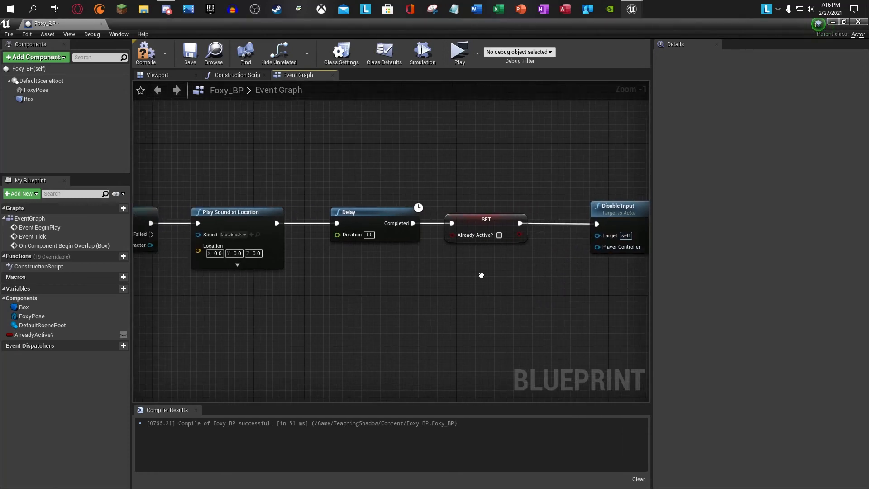
{"action": "scroll", "coordinate": [481, 275], "scroll_direction": "down", "scroll_amount": 1}
{"action": "left_click_drag", "start_coordinate": [189, 249], "coordinate": [576, 241]}
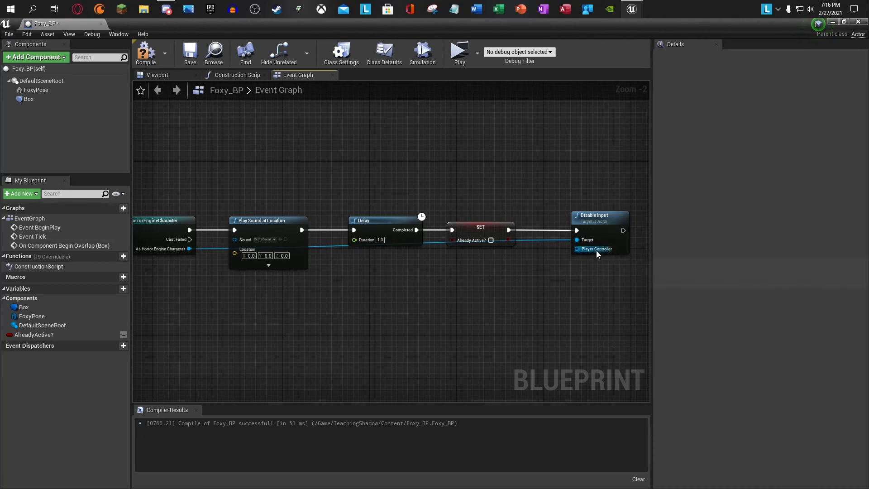
- Feed the Disable Input node's Player Controller pin from a new Get Player Controller node placed below the SET node
{"action": "left_click_drag", "start_coordinate": [597, 254], "coordinate": [535, 279]}
{"action": "type", "text": "get player"}
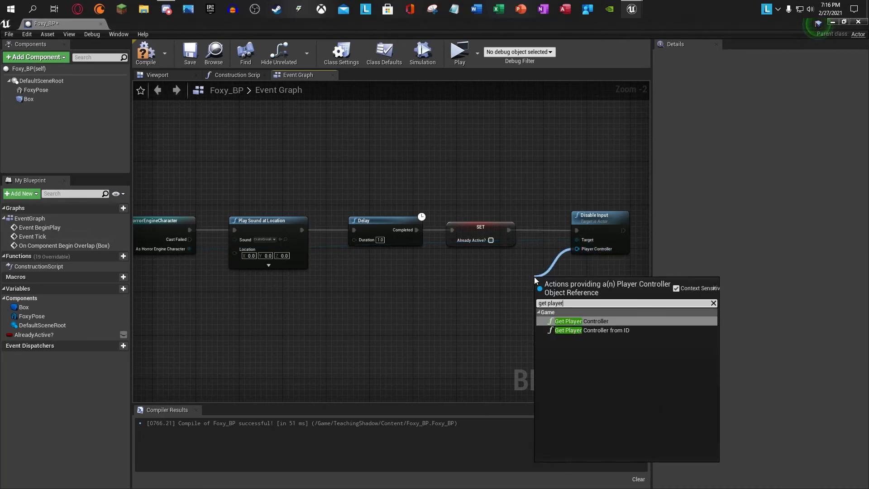
{"action": "key", "text": "Return"}
{"action": "left_click_drag", "start_coordinate": [572, 289], "coordinate": [512, 295]}
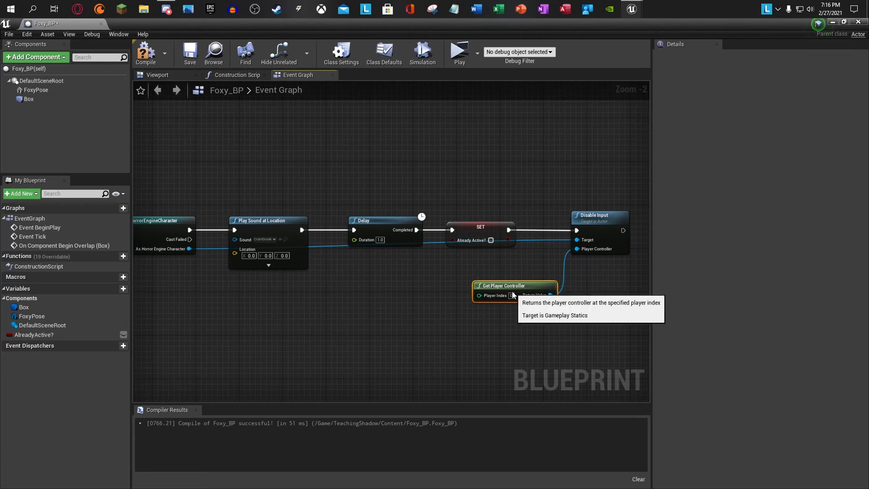
- Add a second Delay node that runs after the Disable Input node
{"action": "right_click_drag", "start_coordinate": [517, 268], "coordinate": [392, 266]}
{"action": "left_click_drag", "start_coordinate": [497, 230], "coordinate": [551, 229]}
{"action": "type", "text": "delay"}
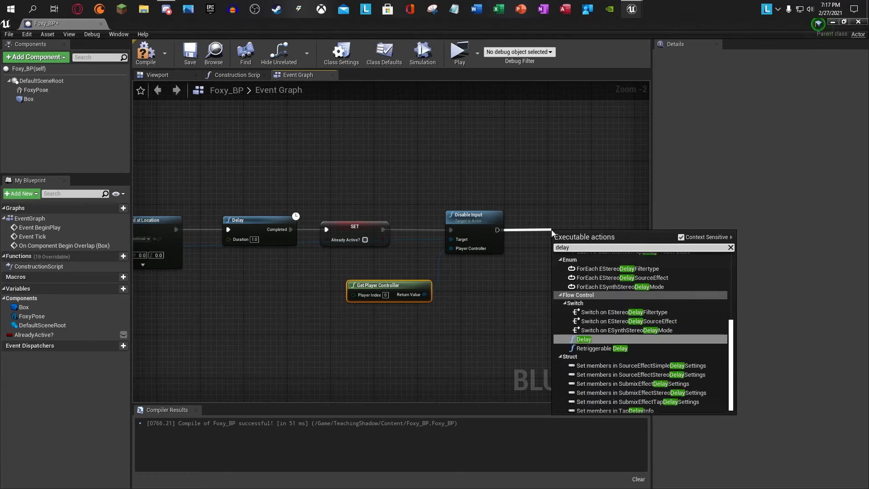
{"action": "key", "text": "Return"}
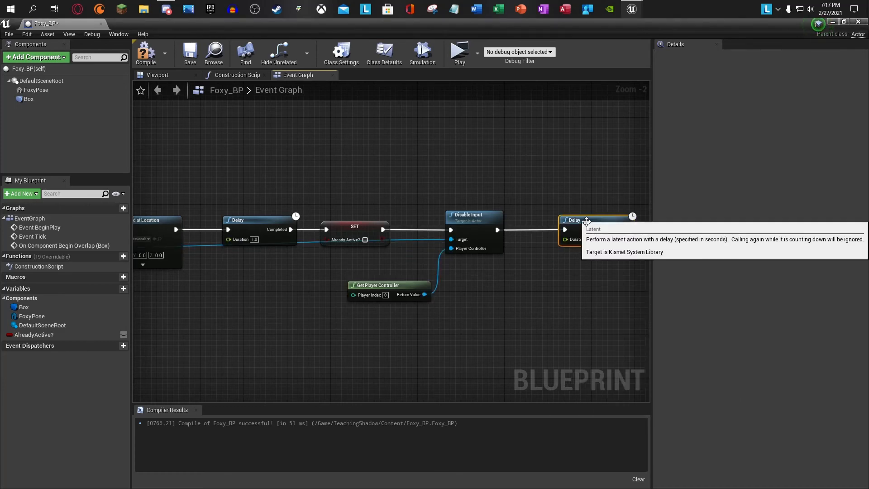
{"action": "right_click_drag", "start_coordinate": [586, 221], "coordinate": [707, 201]}
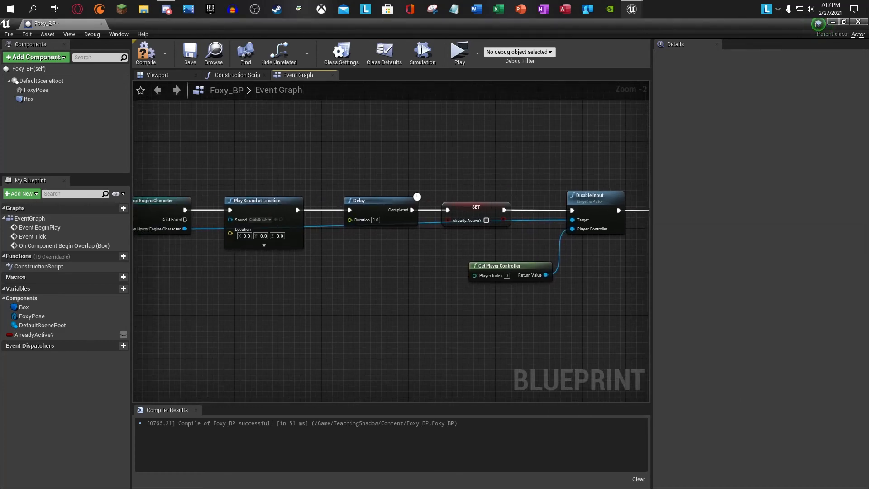
{"action": "right_click_drag", "start_coordinate": [391, 235], "coordinate": [505, 233]}
{"action": "right_click_drag", "start_coordinate": [566, 241], "coordinate": [304, 260]}
{"action": "right_click_drag", "start_coordinate": [567, 241], "coordinate": [450, 234]}
{"action": "left_click_drag", "start_coordinate": [481, 218], "coordinate": [550, 217]}
{"action": "left_click", "coordinate": [558, 198]}
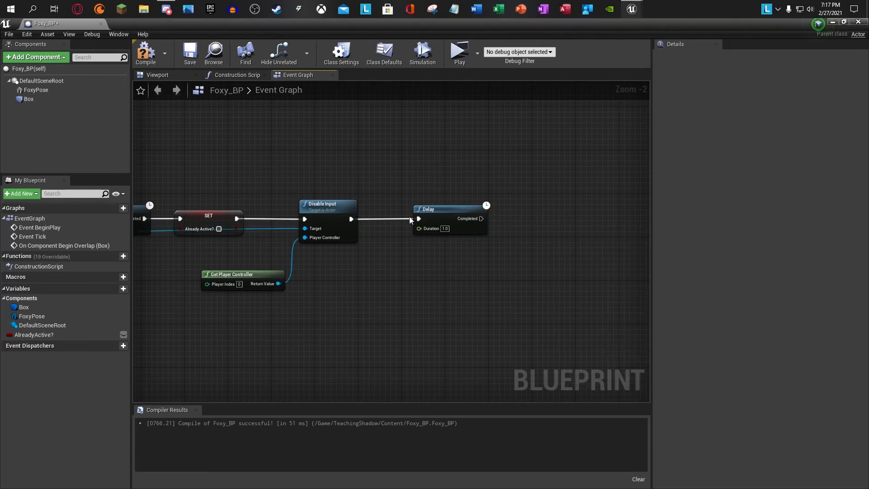
{"action": "left_click_drag", "start_coordinate": [419, 228], "coordinate": [422, 229]}
{"action": "left_click_drag", "start_coordinate": [389, 273], "coordinate": [387, 275]}
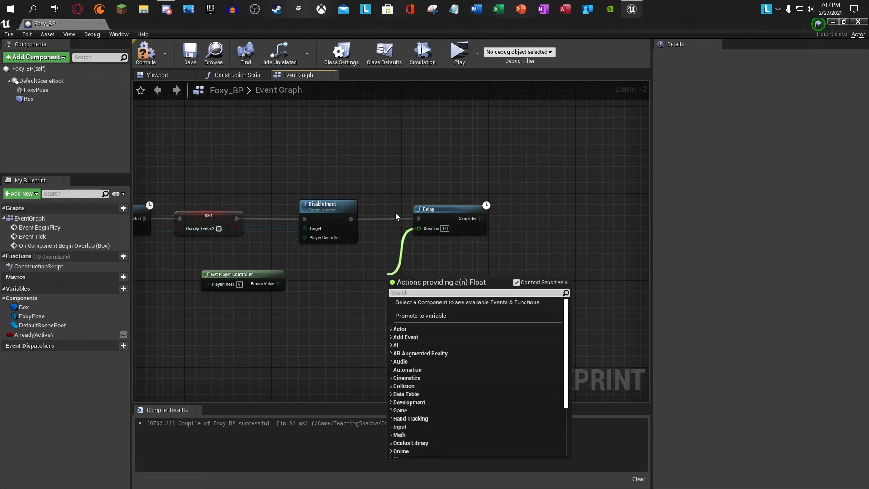
{"action": "type", "text": "get le"}
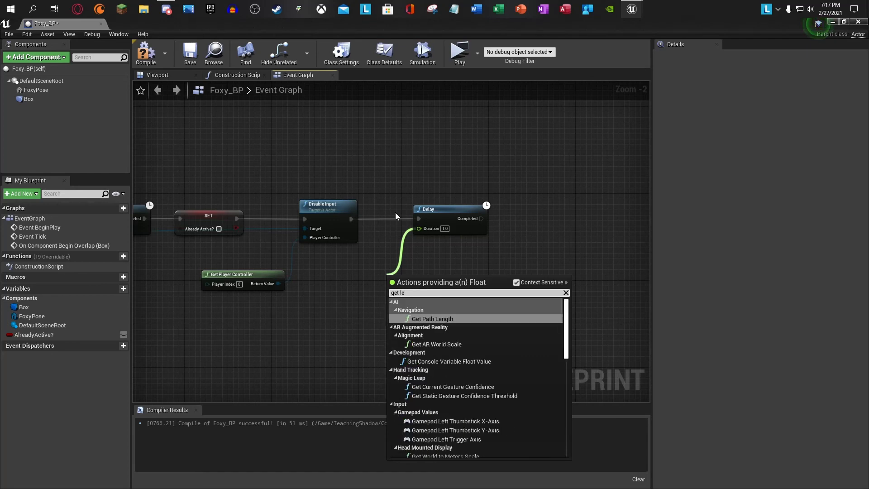
{"action": "key", "text": "Return"}
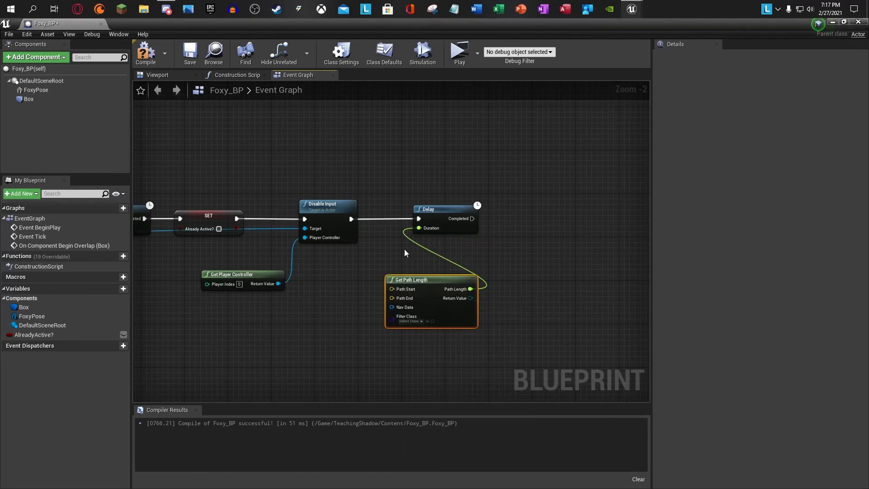
{"action": "key", "text": "Delete"}
- Set the duration of the Delay after Disable Input to 3.0
{"action": "right_click_drag", "start_coordinate": [419, 237], "coordinate": [416, 257]}
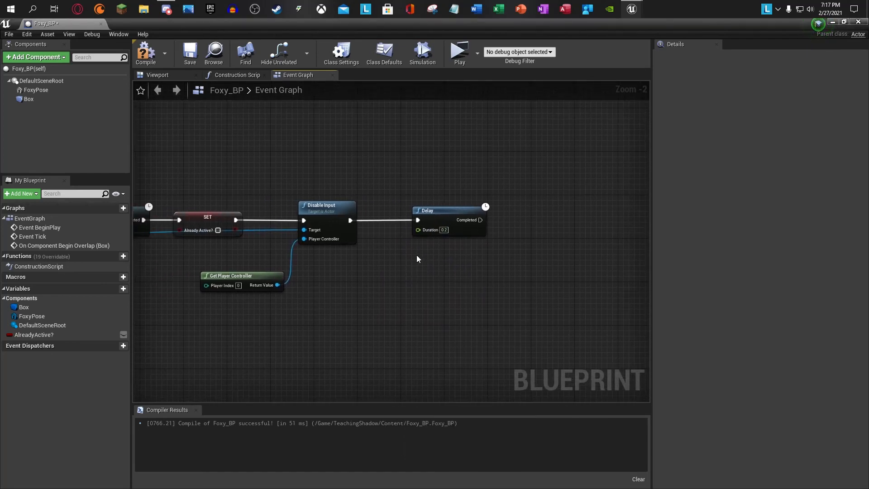
{"action": "left_click_drag", "start_coordinate": [469, 220], "coordinate": [554, 223]}
{"action": "left_click", "coordinate": [442, 281]}
{"action": "left_click", "coordinate": [443, 230]}
{"action": "type", "text": "3"}
{"action": "key", "text": "Return"}
- Add an Enable Input node after the 3.0 Delay, wiring Get Player Controller and As Horror Engine Character into its Player Controller and Target pins
{"action": "left_click_drag", "start_coordinate": [480, 220], "coordinate": [544, 228]}
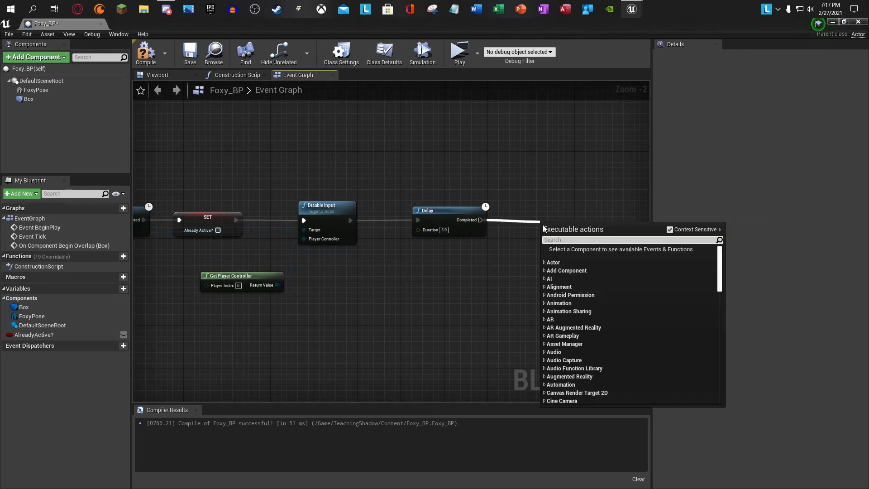
{"action": "type", "text": "enable"}
{"action": "key", "text": "Return"}
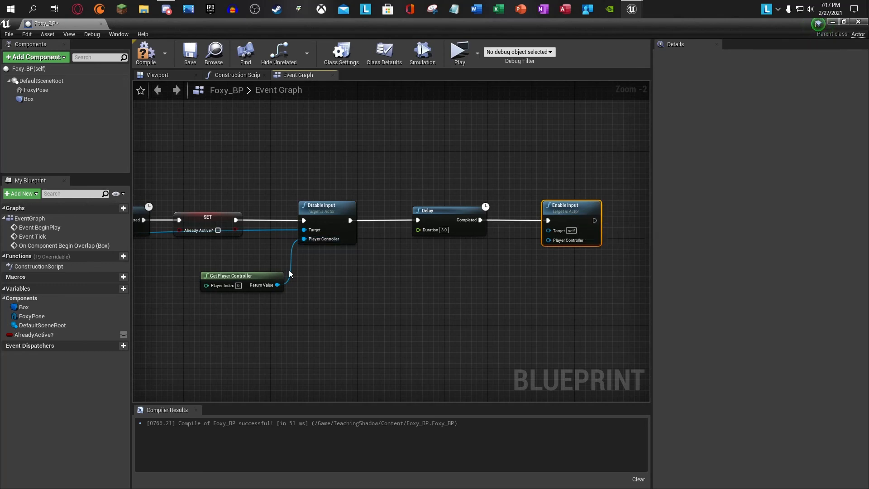
{"action": "left_click_drag", "start_coordinate": [257, 289], "coordinate": [548, 239]}
{"action": "right_click_drag", "start_coordinate": [471, 287], "coordinate": [483, 285]}
{"action": "scroll", "coordinate": [543, 294], "scroll_direction": "down", "scroll_amount": 3}
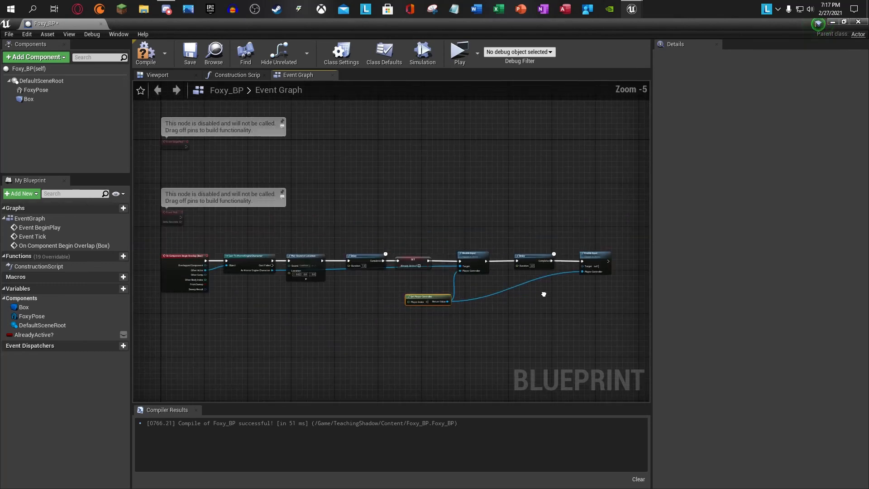
{"action": "left_click_drag", "start_coordinate": [267, 270], "coordinate": [582, 266]}
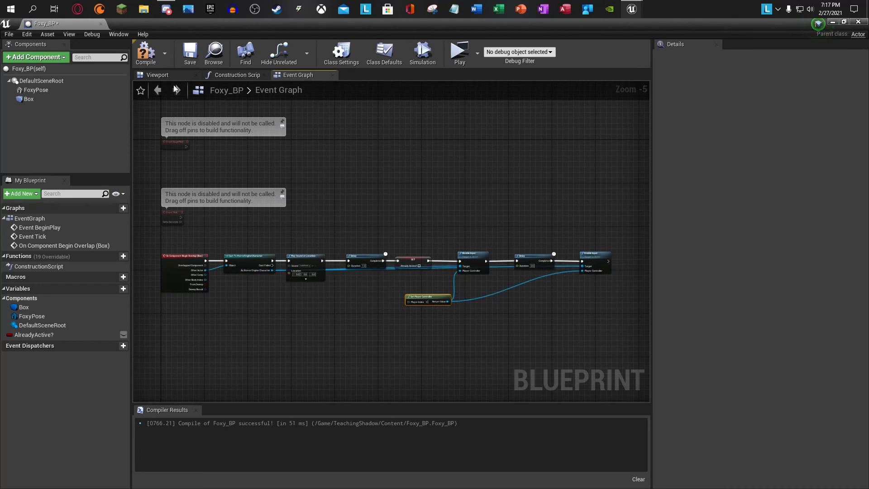
- Compile Foxy_BP and play-test the level by walking up to Foxy
{"action": "left_click", "coordinate": [138, 53]}
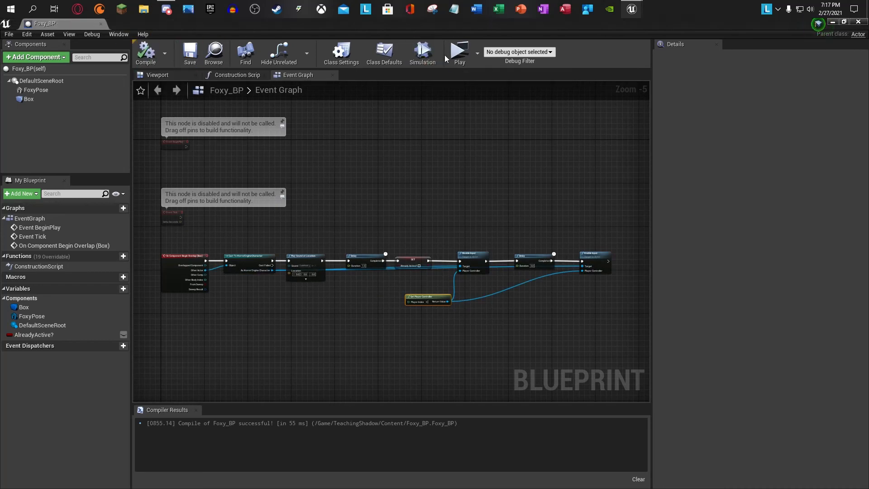
{"action": "left_click", "coordinate": [459, 51]}
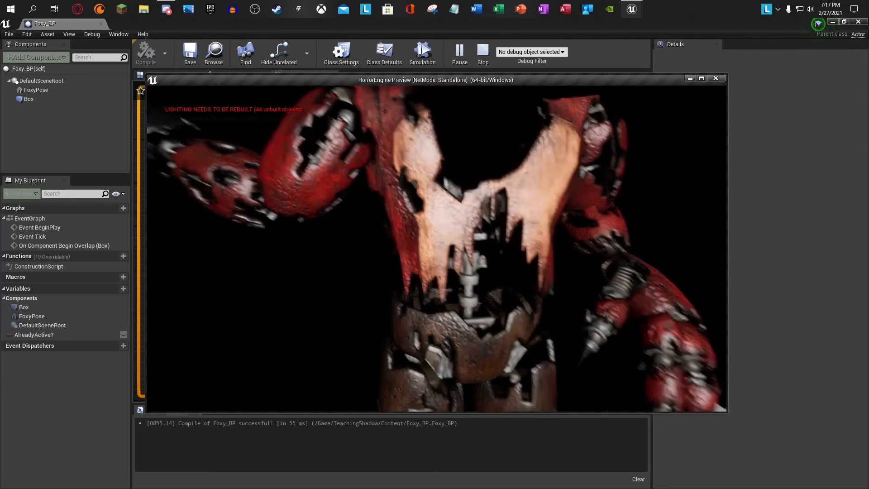
{"action": "key", "text": "Escape"}
- Save Foxy_BP and close its Blueprint editor to return to the TeachingShadow level
{"action": "scroll", "coordinate": [311, 209], "scroll_direction": "up", "scroll_amount": 5}
{"action": "right_click_drag", "start_coordinate": [330, 254], "coordinate": [126, 349]}
{"action": "scroll", "coordinate": [134, 351], "scroll_direction": "down", "scroll_amount": 2}
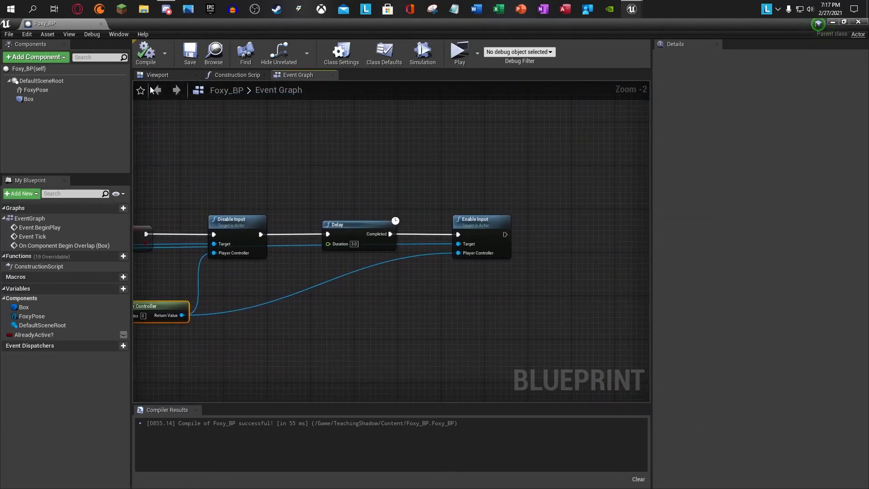
{"action": "left_click", "coordinate": [194, 54]}
{"action": "left_click", "coordinate": [101, 24]}
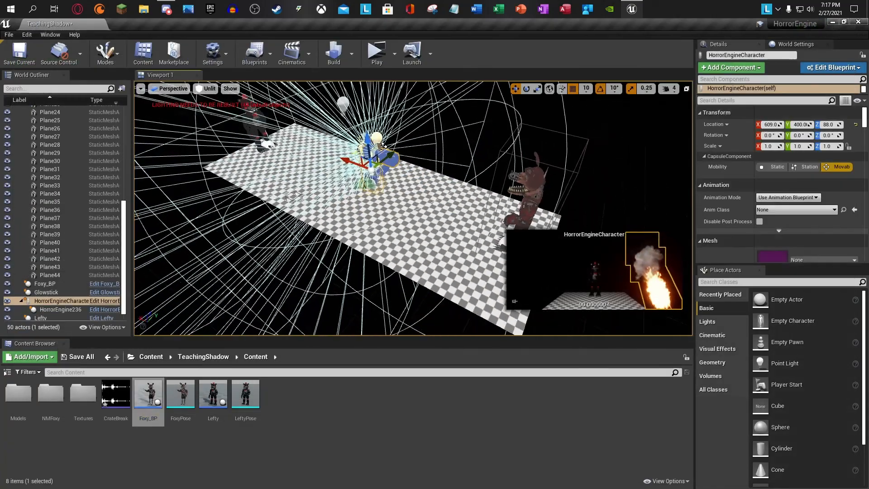
{"action": "right_click_drag", "start_coordinate": [383, 146], "coordinate": [362, 194]}
{"action": "key", "text": "Escape"}
{"action": "key", "text": "a"}
{"action": "key", "text": "w"}
{"action": "key", "text": "s"}
{"action": "key", "text": "w"}
{"action": "left_click", "coordinate": [315, 421]}
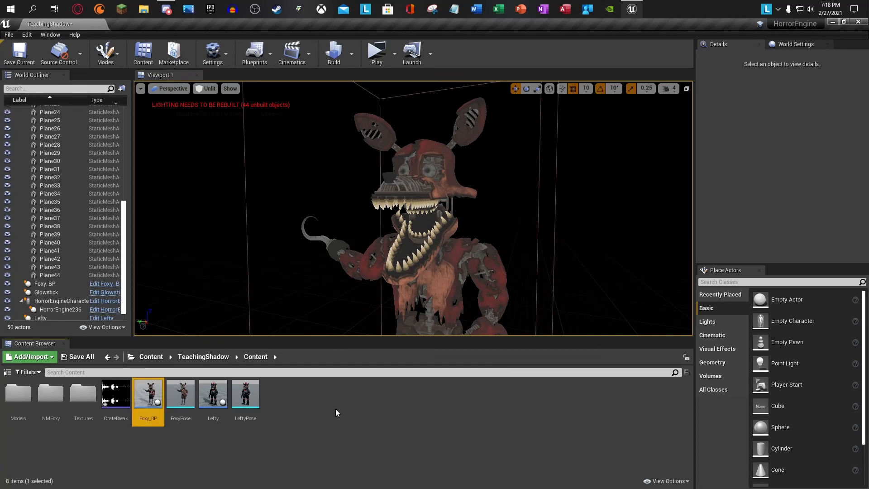
{"action": "right_click", "coordinate": [329, 380]}
{"action": "left_click", "coordinate": [382, 210]}
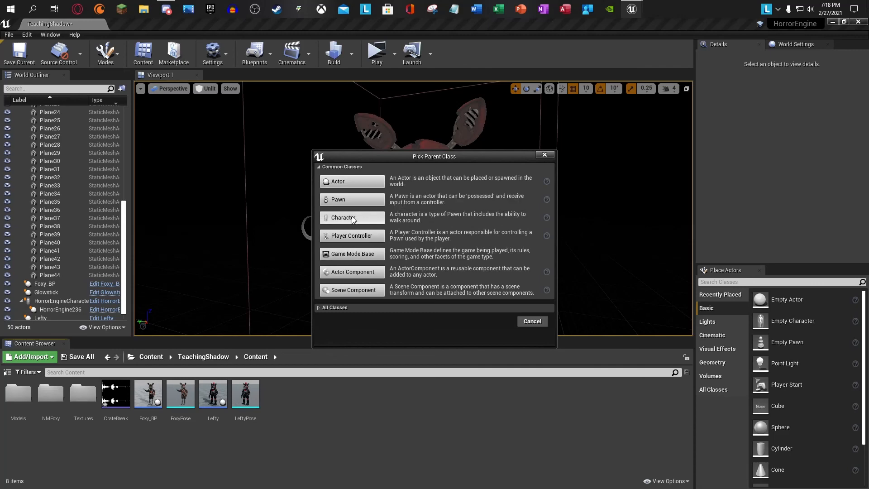
{"action": "left_click", "coordinate": [543, 156]}
- Build the TeachingShadow level, including its lighting and navigation
{"action": "right_click_drag", "start_coordinate": [498, 190], "coordinate": [382, 222]}
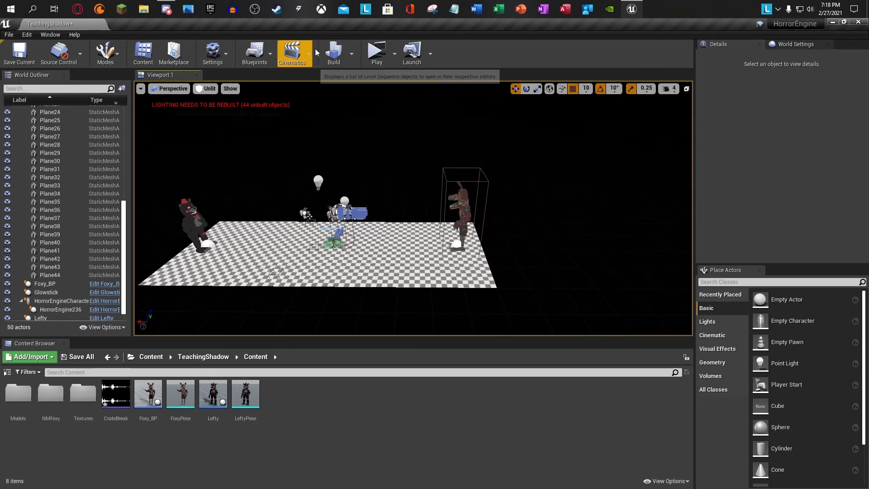
{"action": "left_click", "coordinate": [333, 54]}
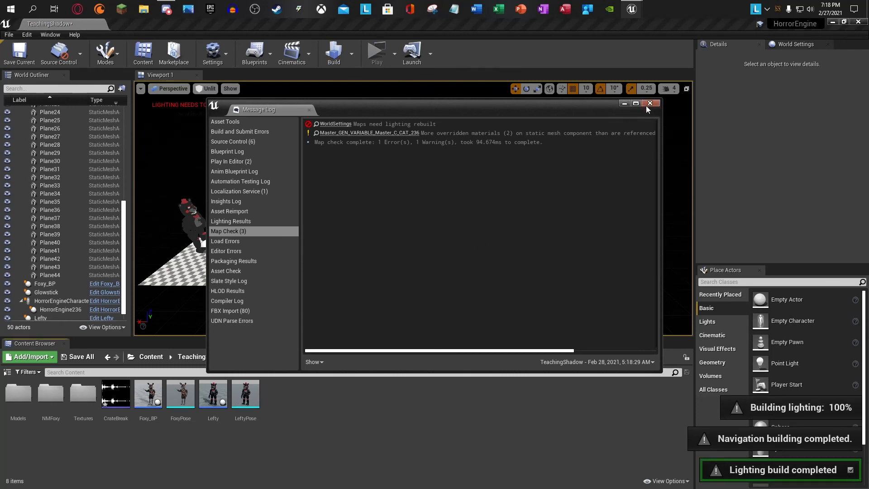
{"action": "right_click", "coordinate": [669, 4]}
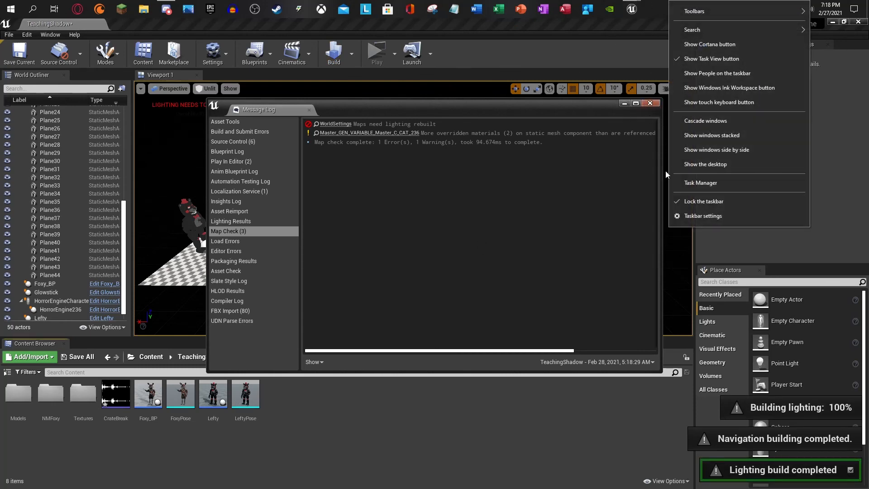
{"action": "left_click", "coordinate": [697, 183]}
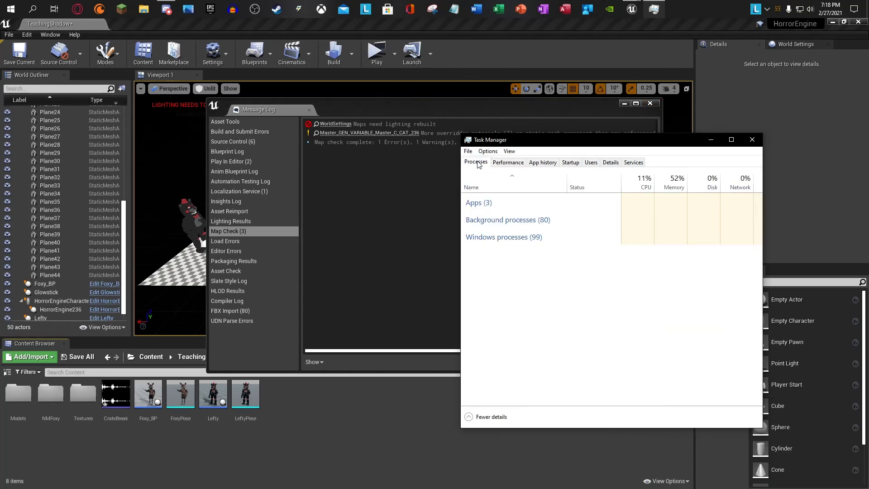
{"action": "left_click", "coordinate": [752, 140]}
- Dismiss the Message Log and play-test the level, interacting with the glowstick and looking toward Foxy, and end the preview
{"action": "left_click", "coordinate": [650, 103]}
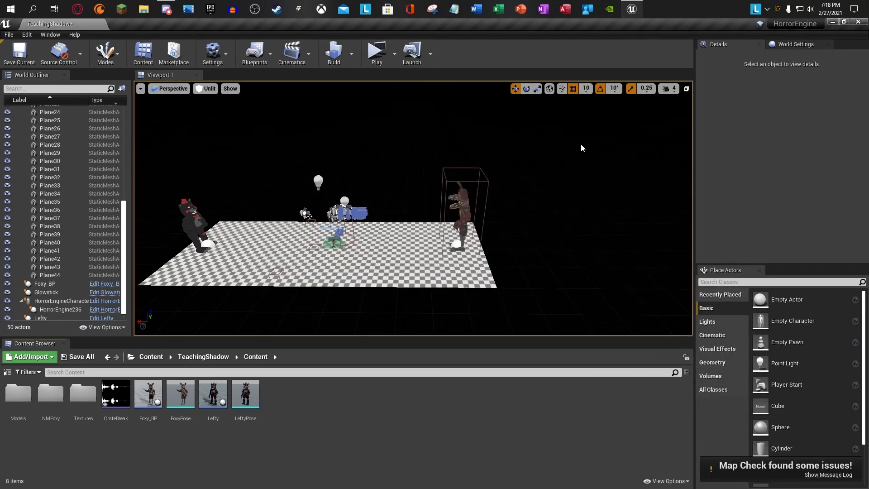
{"action": "mouse_move", "coordinate": [335, 151]}
{"action": "right_mouse_down"}
{"action": "mouse_move", "coordinate": [381, 124]}
{"action": "mouse_move", "coordinate": [258, 135]}
{"action": "mouse_move", "coordinate": [336, 151]}
{"action": "right_mouse_up"}
{"action": "key", "text": "w"}
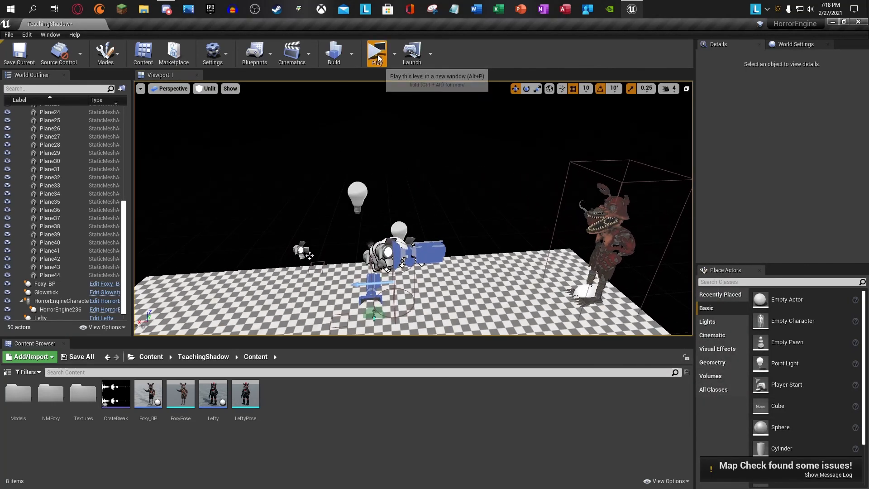
{"action": "left_click", "coordinate": [377, 55]}
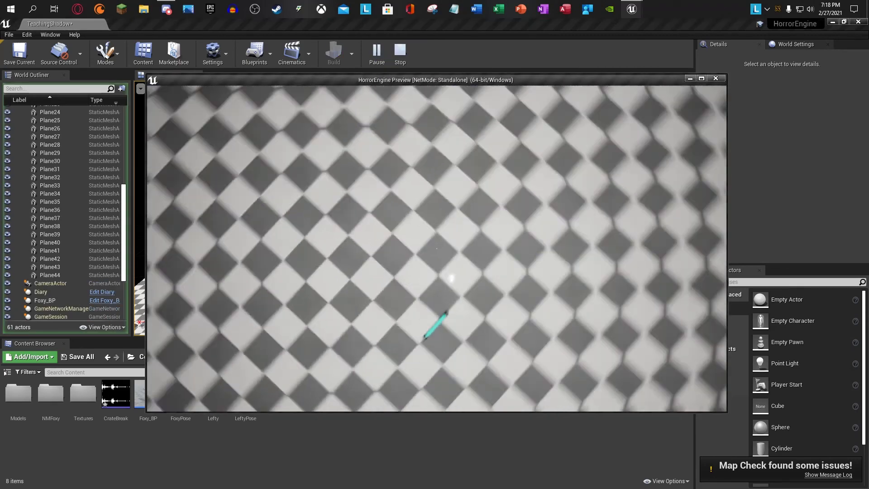
{"action": "key", "text": "e"}
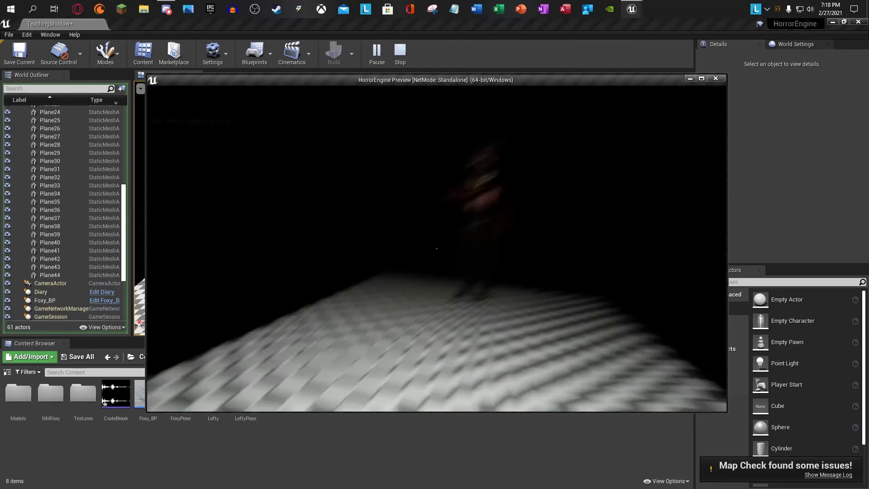
{"action": "key", "text": "Escape"}
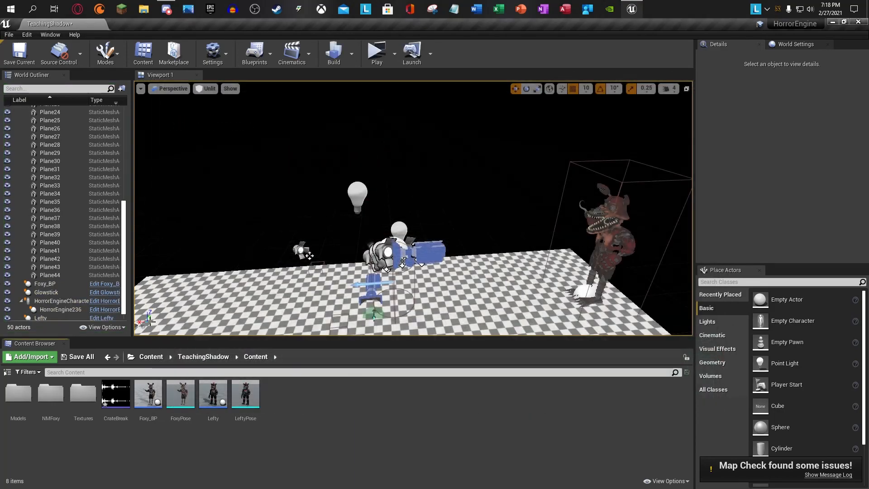